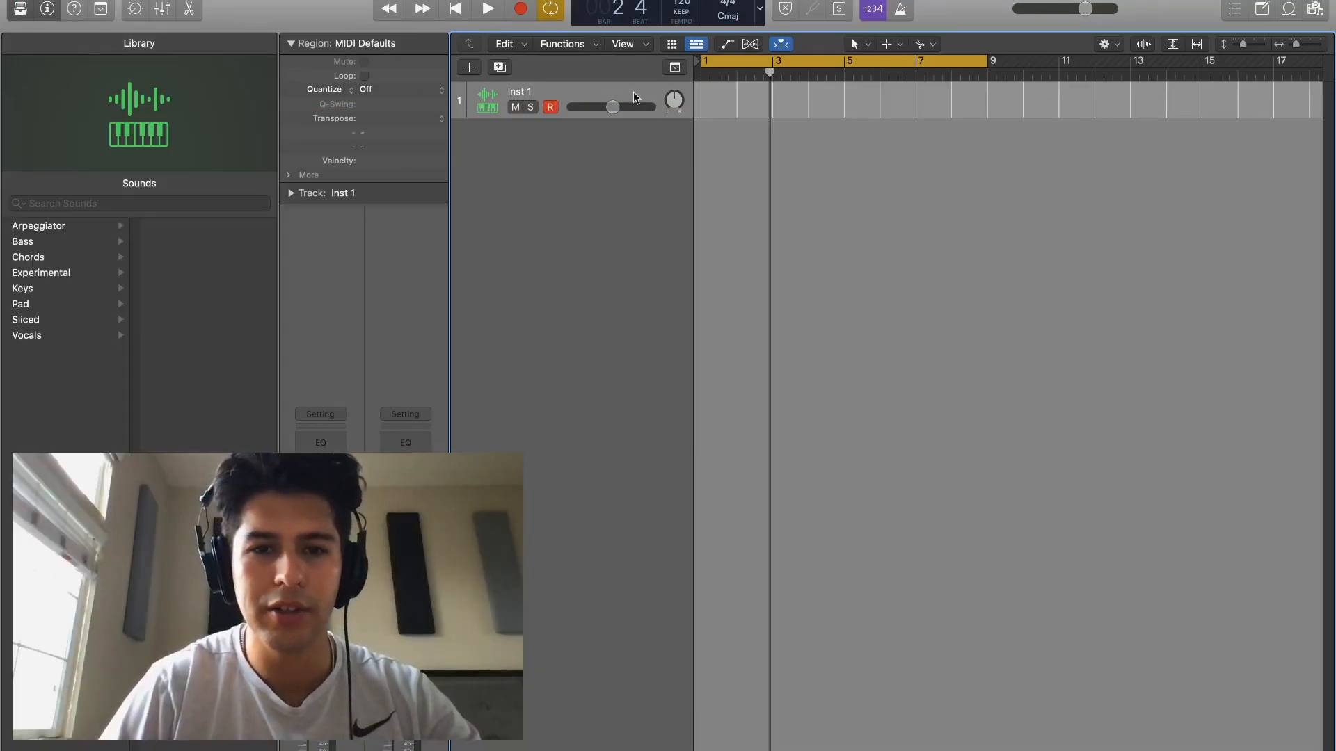
Delete the Inst 1 track and create one software instrument track with the stereo Quick Sampler (Single Sample)
{"action": "key", "text": "super+BackSpace"}
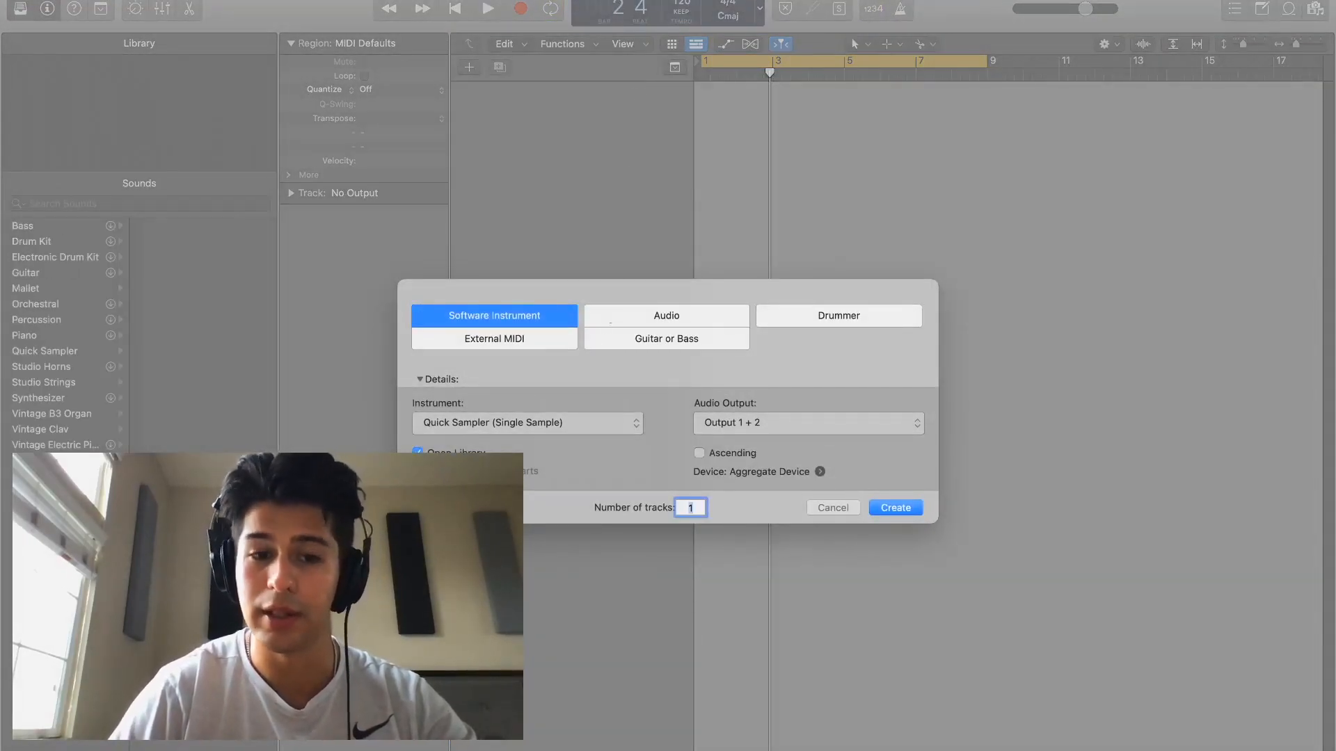
{"action": "left_click", "coordinate": [524, 423]}
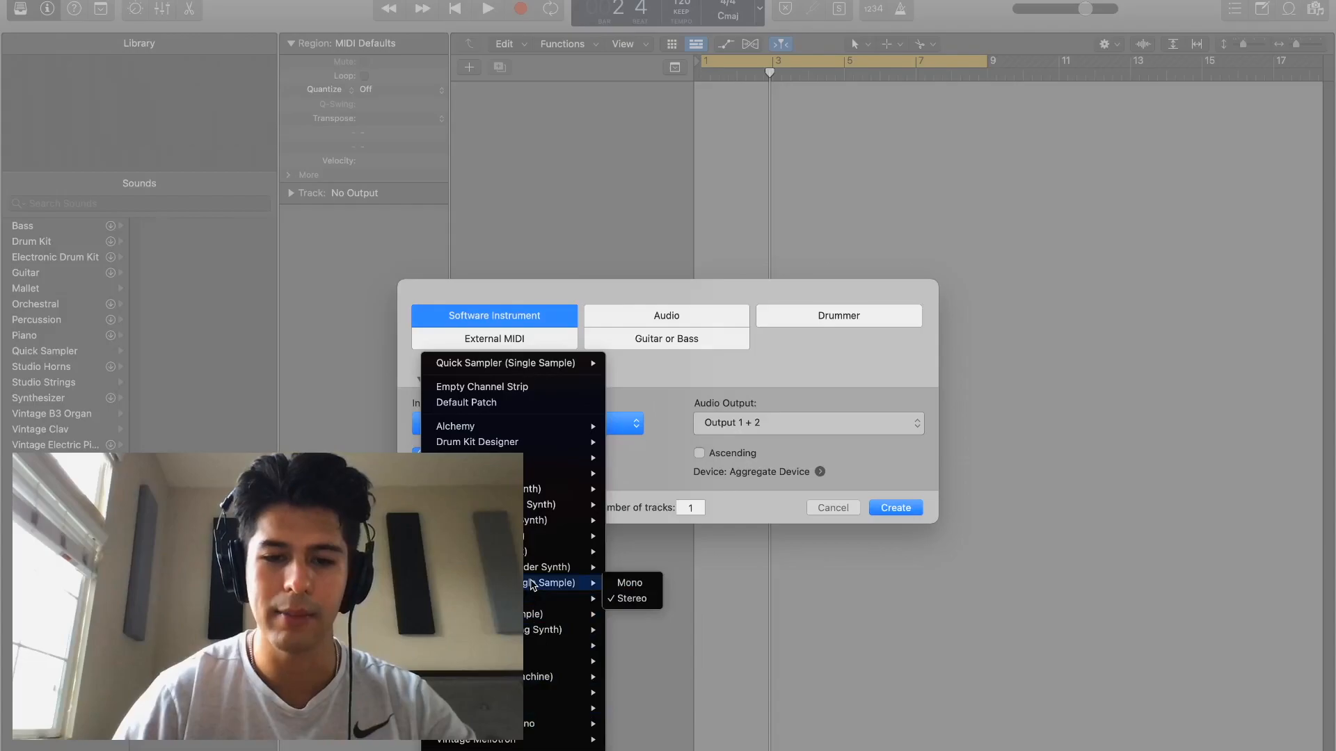
{"action": "left_click", "coordinate": [531, 585]}
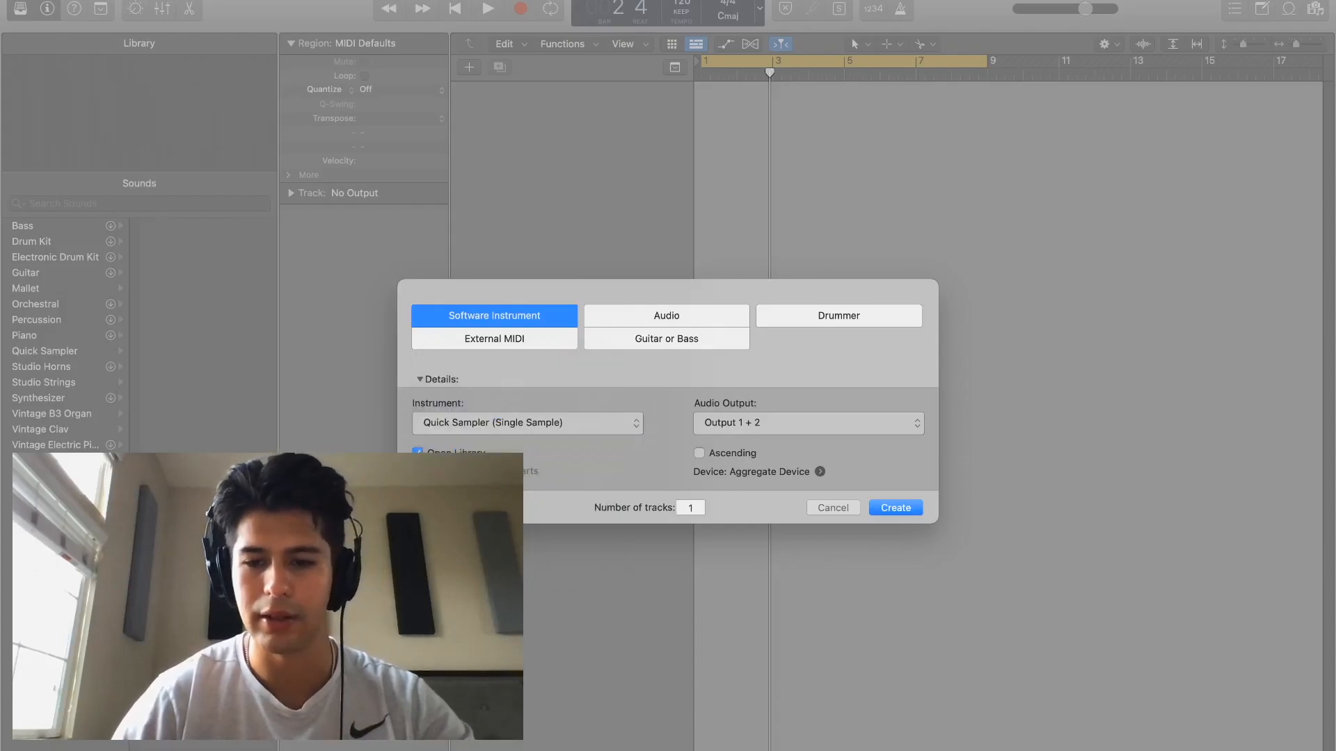
{"action": "key", "text": "Return"}
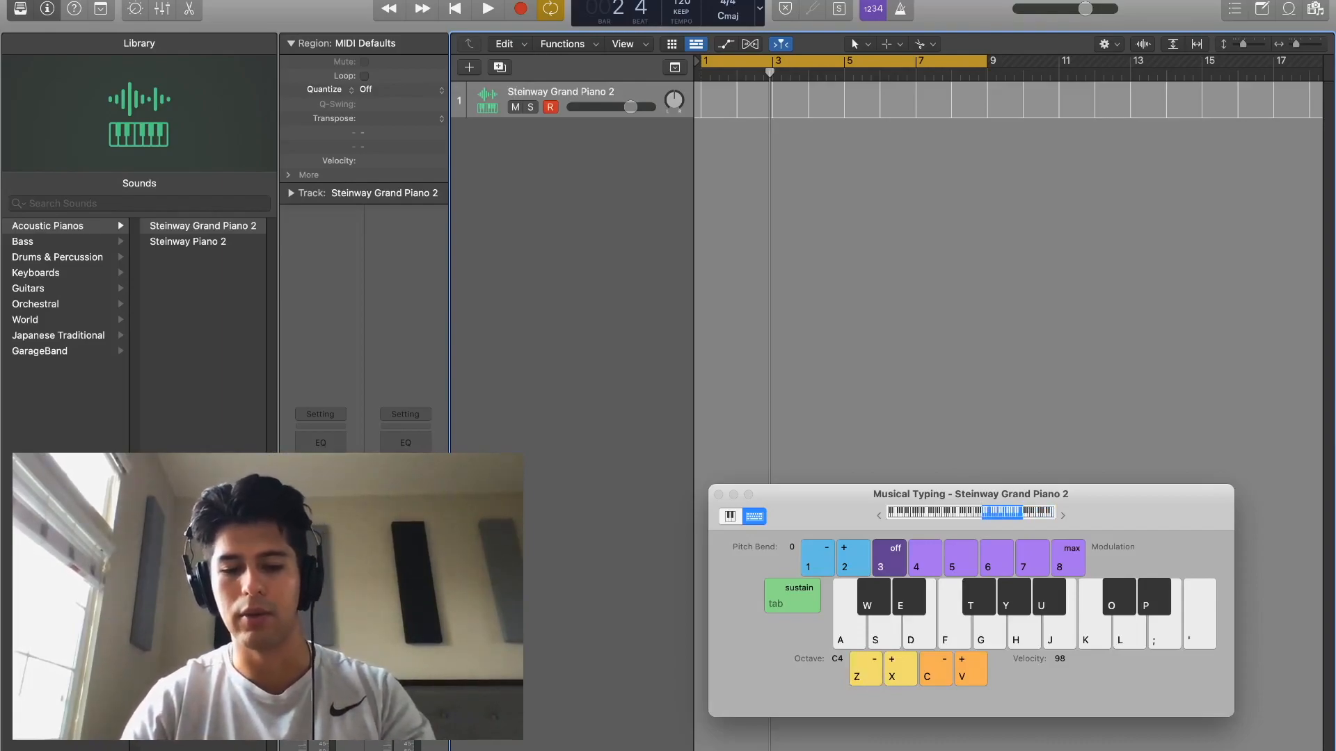
Audition F major and C major chords on the Steinway Grand Piano 2 track with Musical Typing
{"action": "key", "text": "a"}
{"action": "key", "text": "f"}
{"action": "key", "text": "h"}
{"action": "key", "text": "f"}
{"action": "key", "text": "h"}
{"action": "key", "text": "k"}
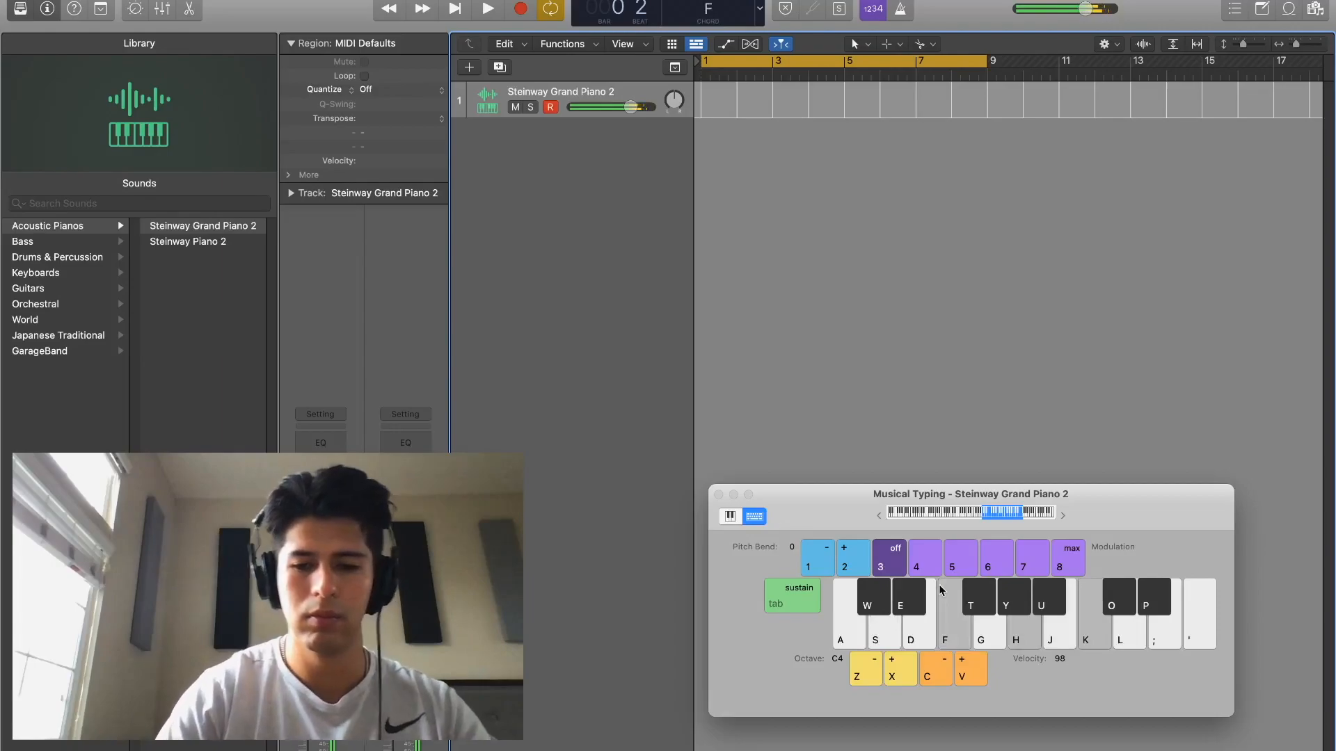
{"action": "key", "text": "a"}
{"action": "key", "text": "d"}
{"action": "key", "text": "g"}
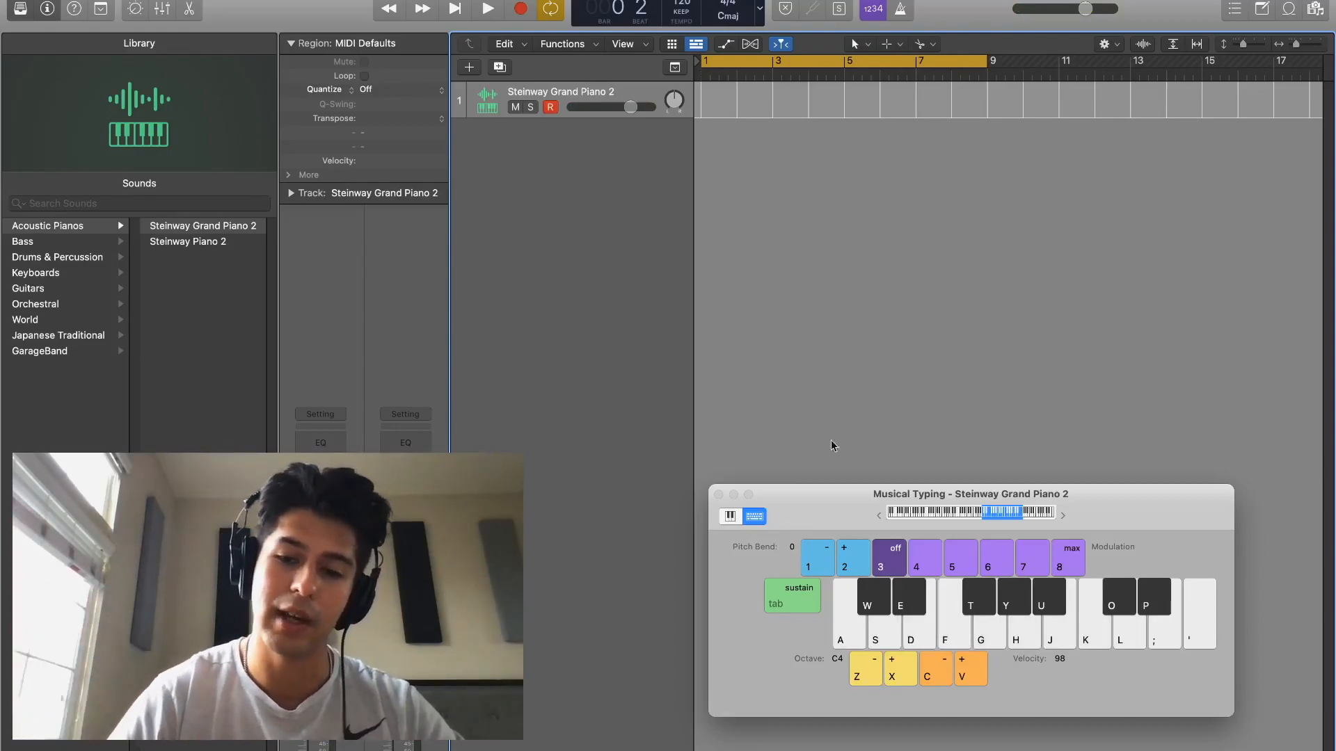
Hide Musical Typing, create a MIDI region at bar 1 of the piano track and extend it to bar 9
{"action": "key", "text": "super+k"}
{"action": "right_click", "coordinate": [709, 110]}
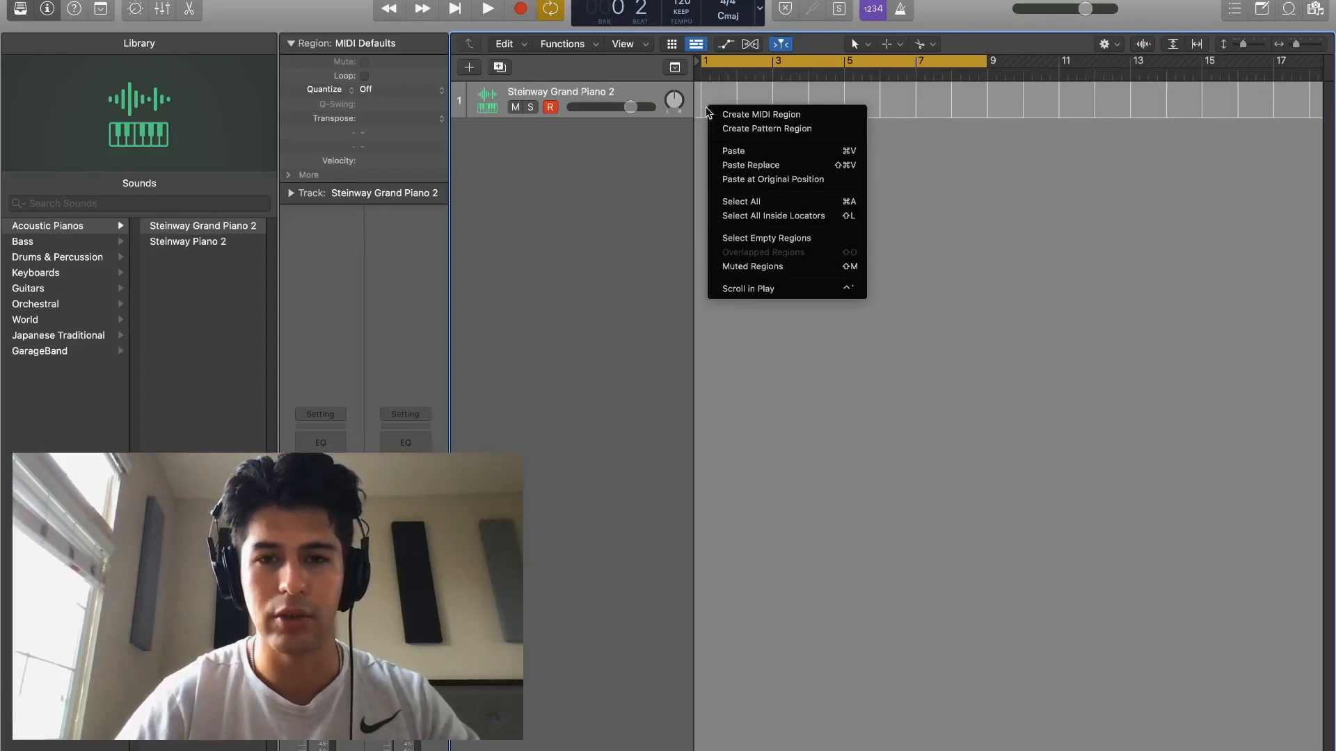
{"action": "left_click", "coordinate": [720, 116]}
{"action": "left_click_drag", "start_coordinate": [738, 115], "coordinate": [981, 120]}
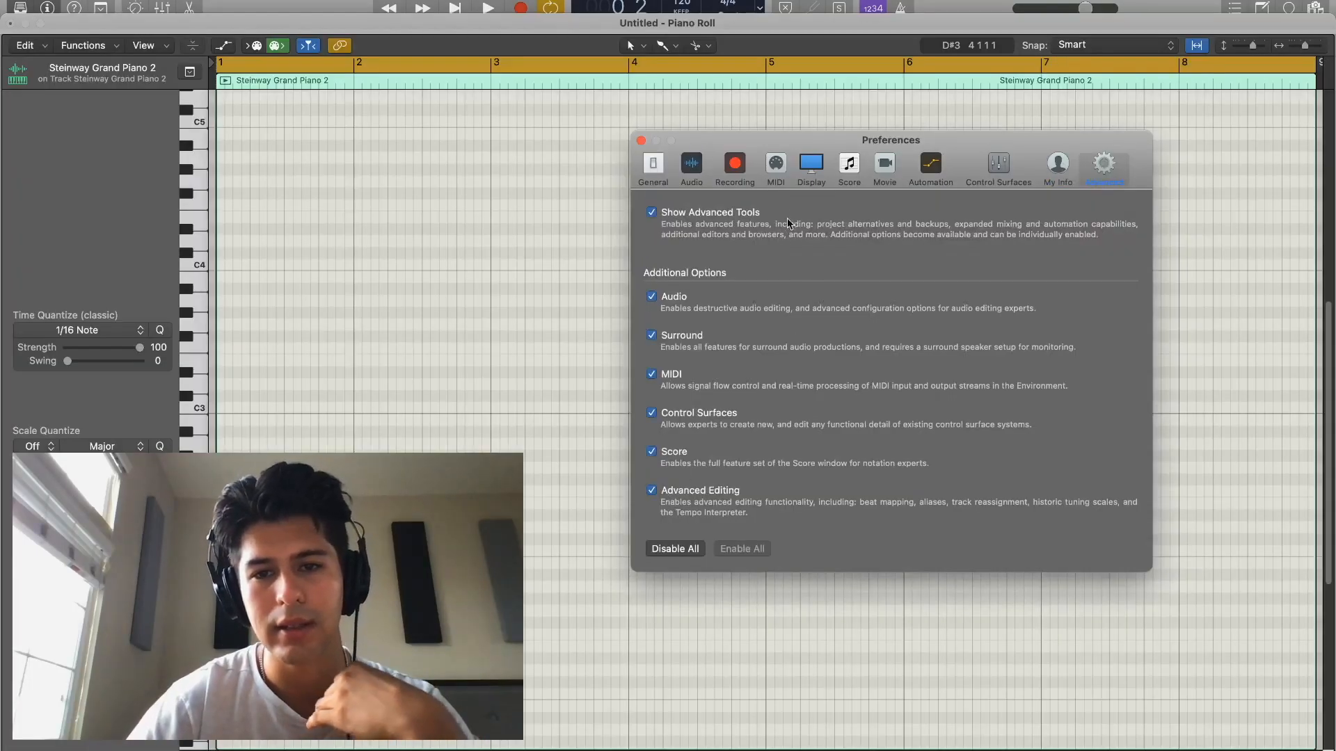
Set the Right Mouse Button editing preference to Is Assignable to a Tool and close the preferences
{"action": "left_click", "coordinate": [735, 170]}
{"action": "left_click", "coordinate": [657, 175]}
{"action": "left_click", "coordinate": [858, 213]}
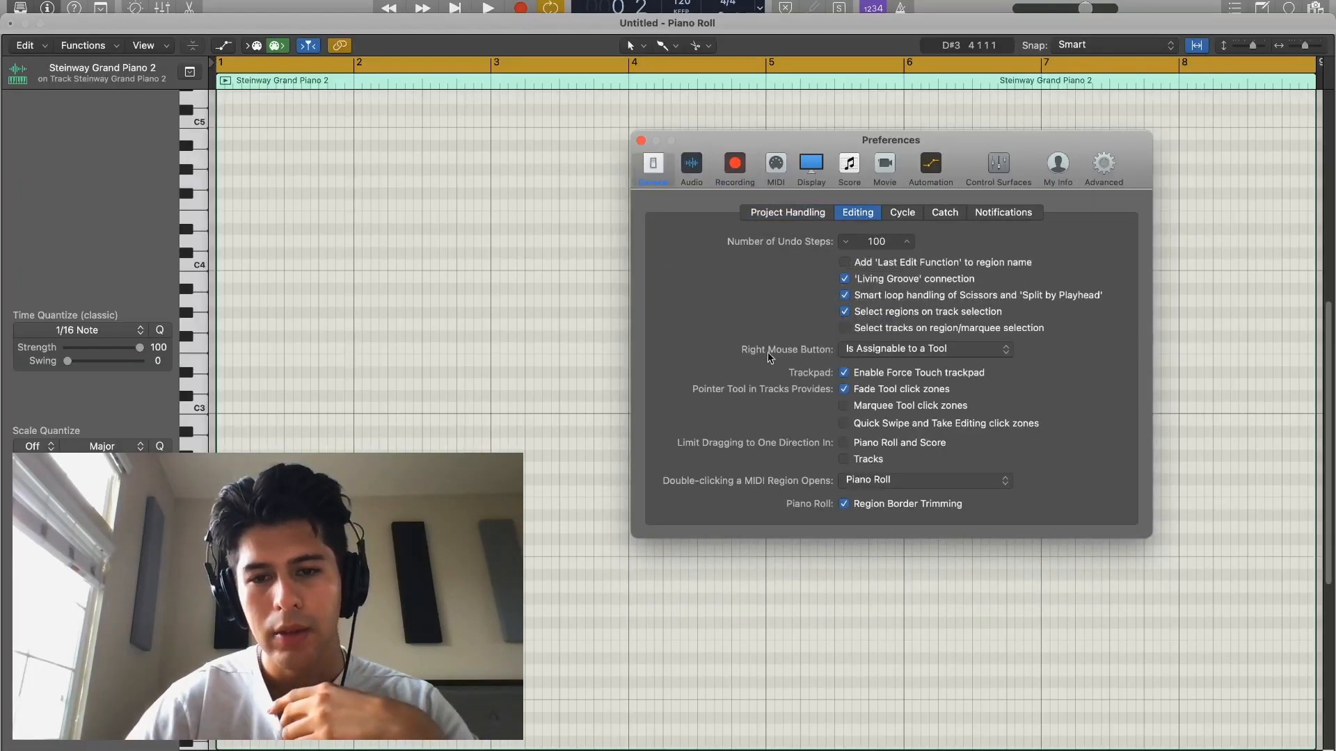
{"action": "left_click", "coordinate": [872, 350]}
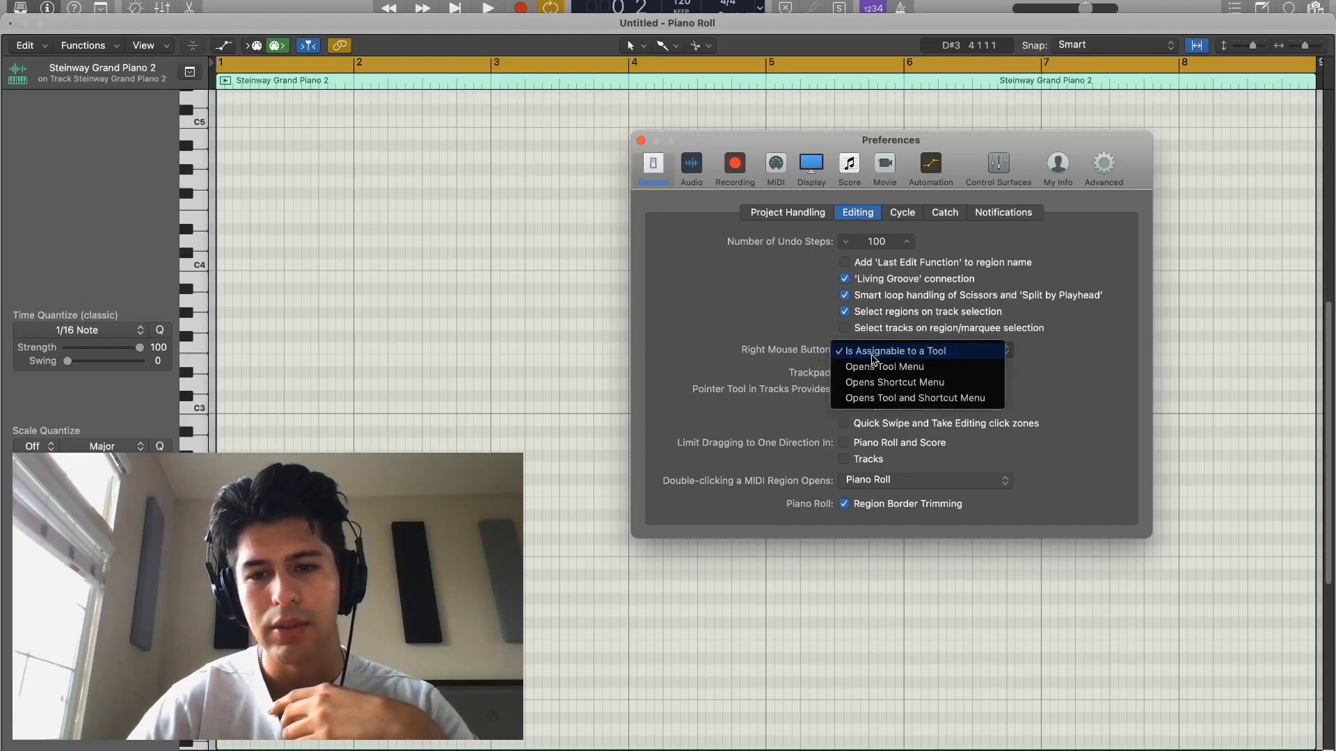
{"action": "left_click", "coordinate": [875, 352]}
{"action": "left_click", "coordinate": [640, 141]}
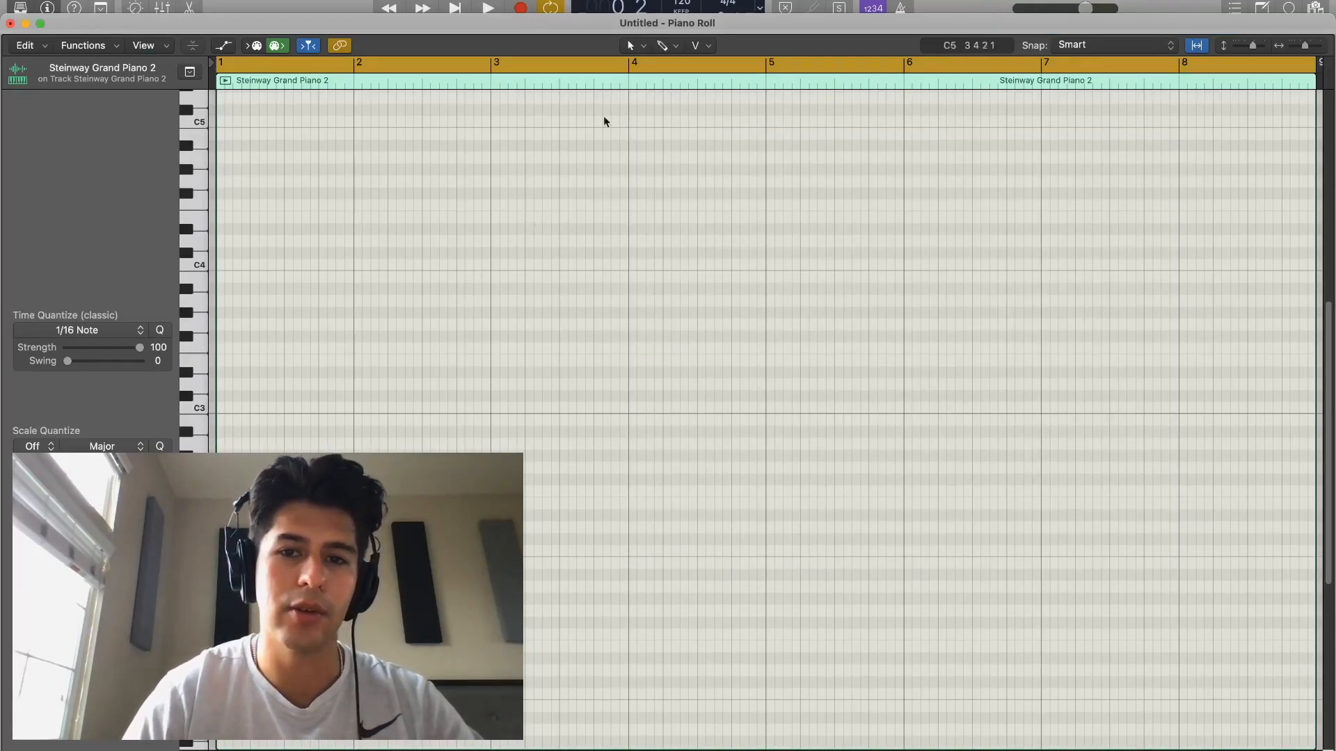
Assign the Brush Tool to the Piano Roll's second tool slot and the Scissors Tool to the third
{"action": "left_click", "coordinate": [666, 46]}
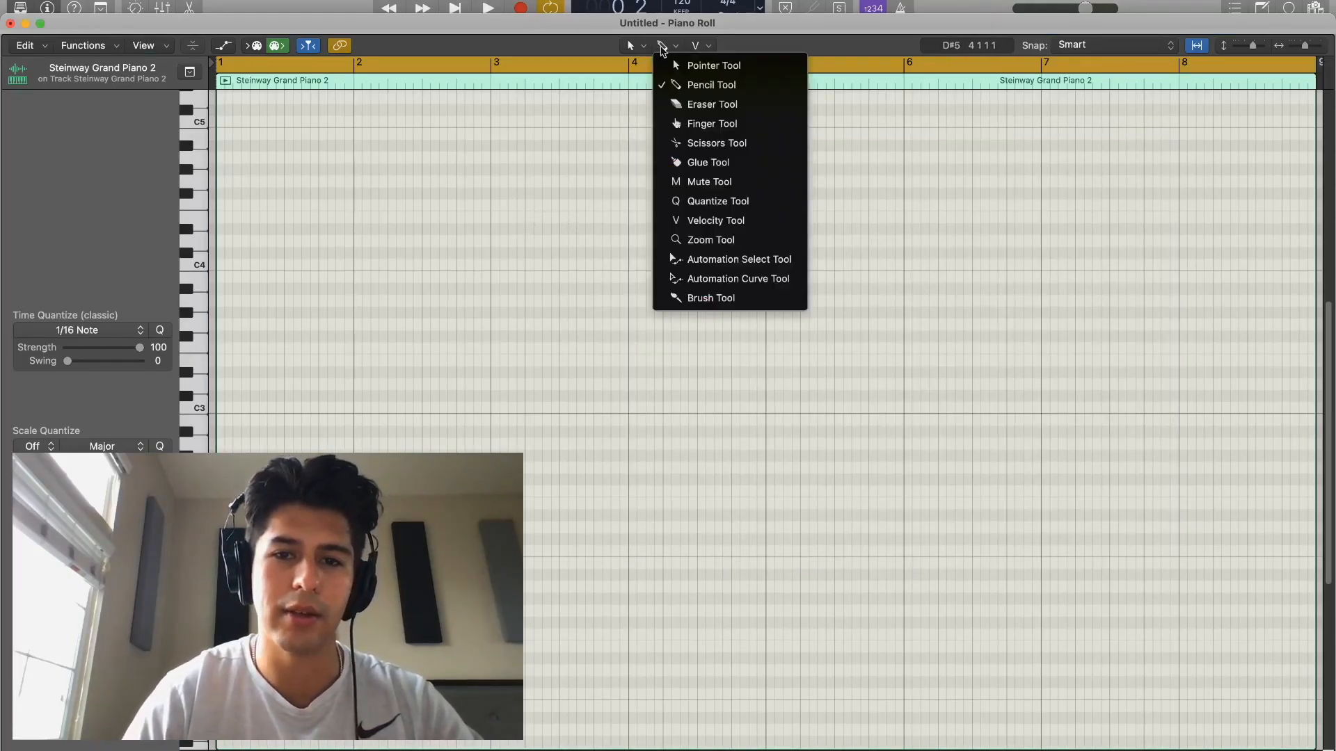
{"action": "left_click", "coordinate": [727, 294]}
{"action": "left_click", "coordinate": [698, 46]}
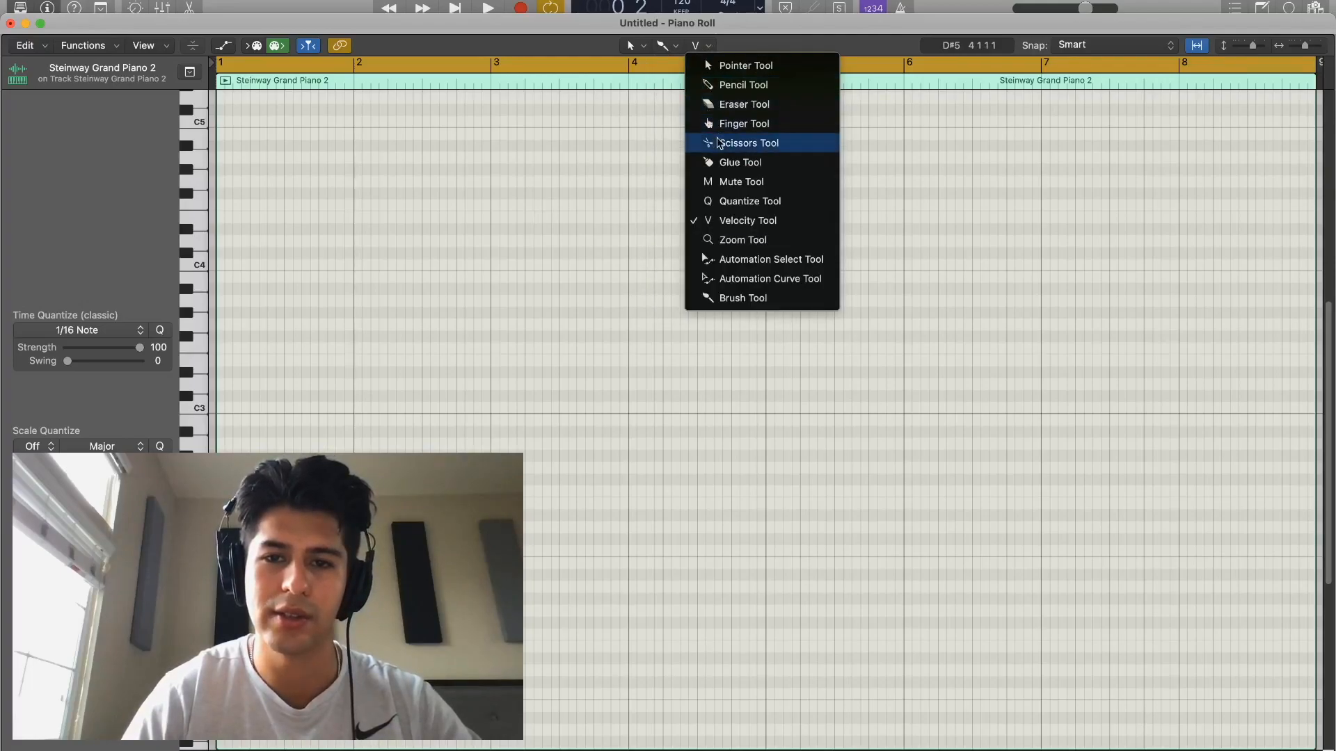
{"action": "left_click", "coordinate": [737, 123]}
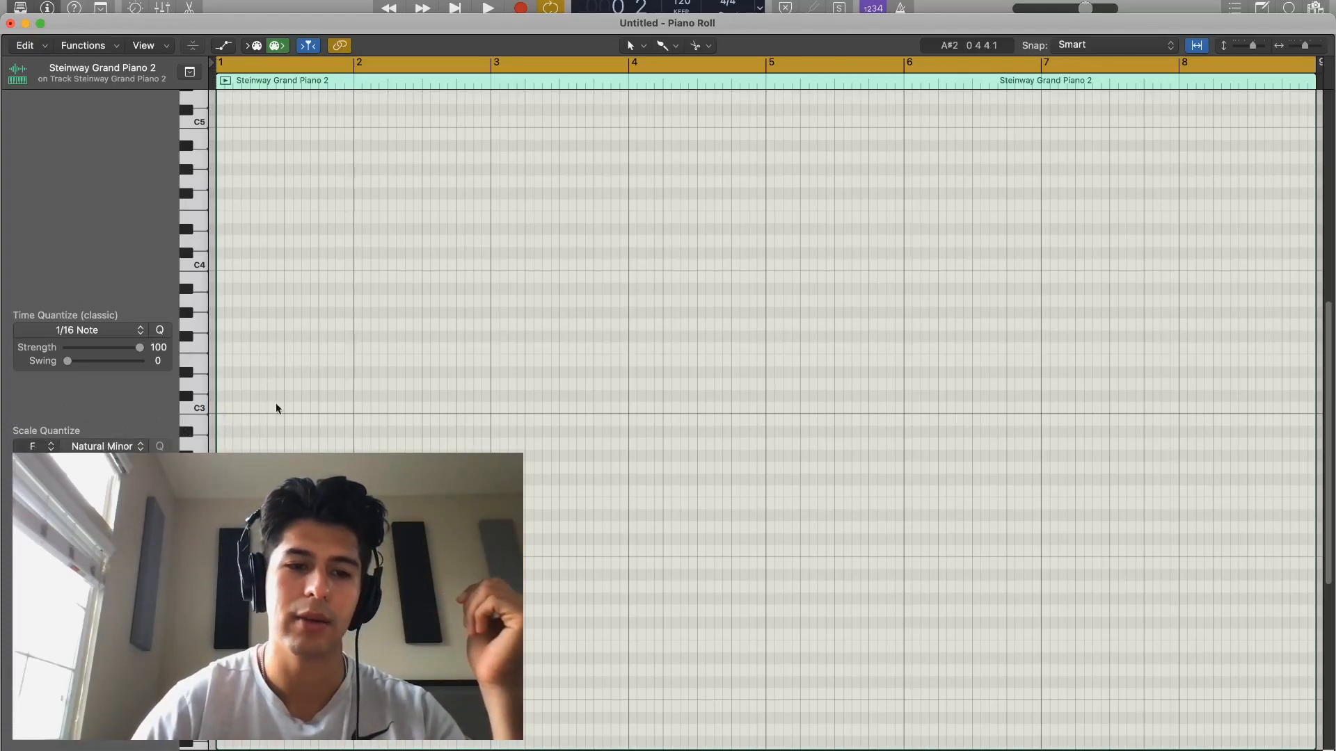
Brush half notes at the start of bar 1 on A3 and three higher pitches
{"action": "left_click", "coordinate": [197, 300]}
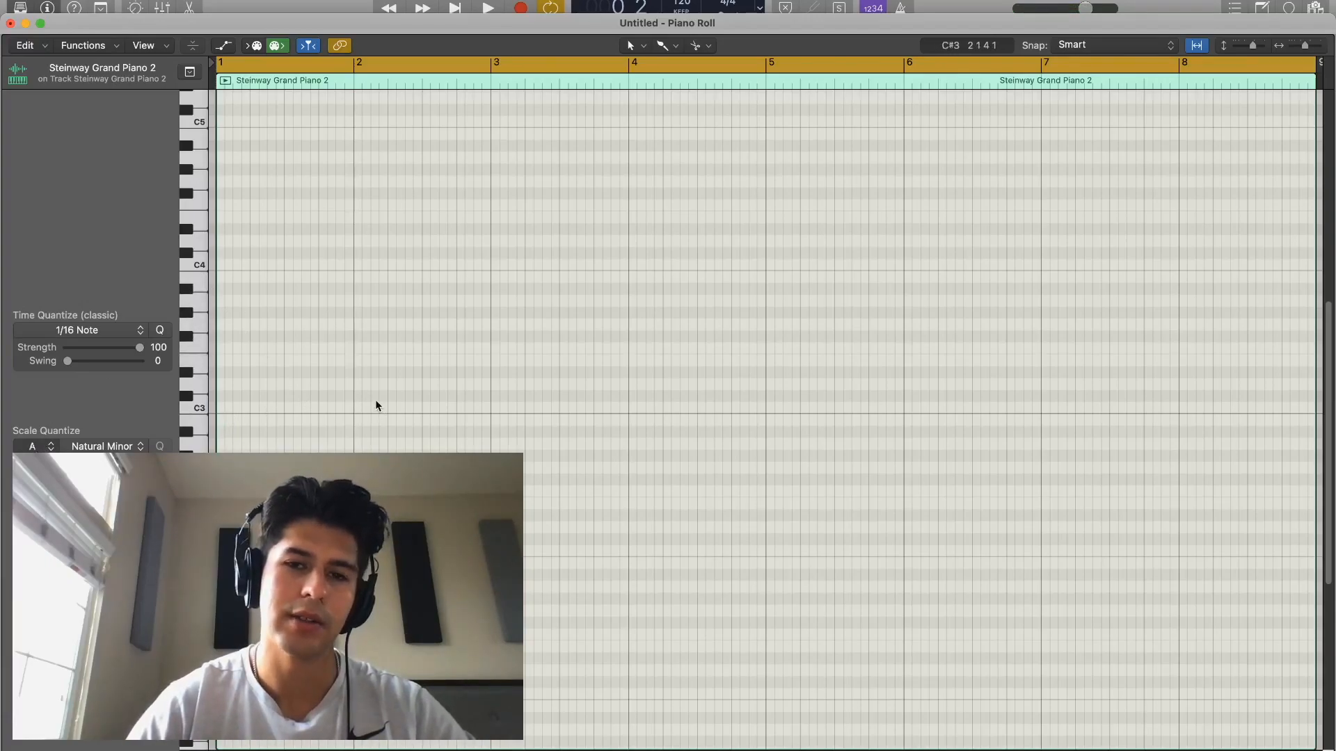
{"action": "left_click", "coordinate": [245, 301], "text": "super"}
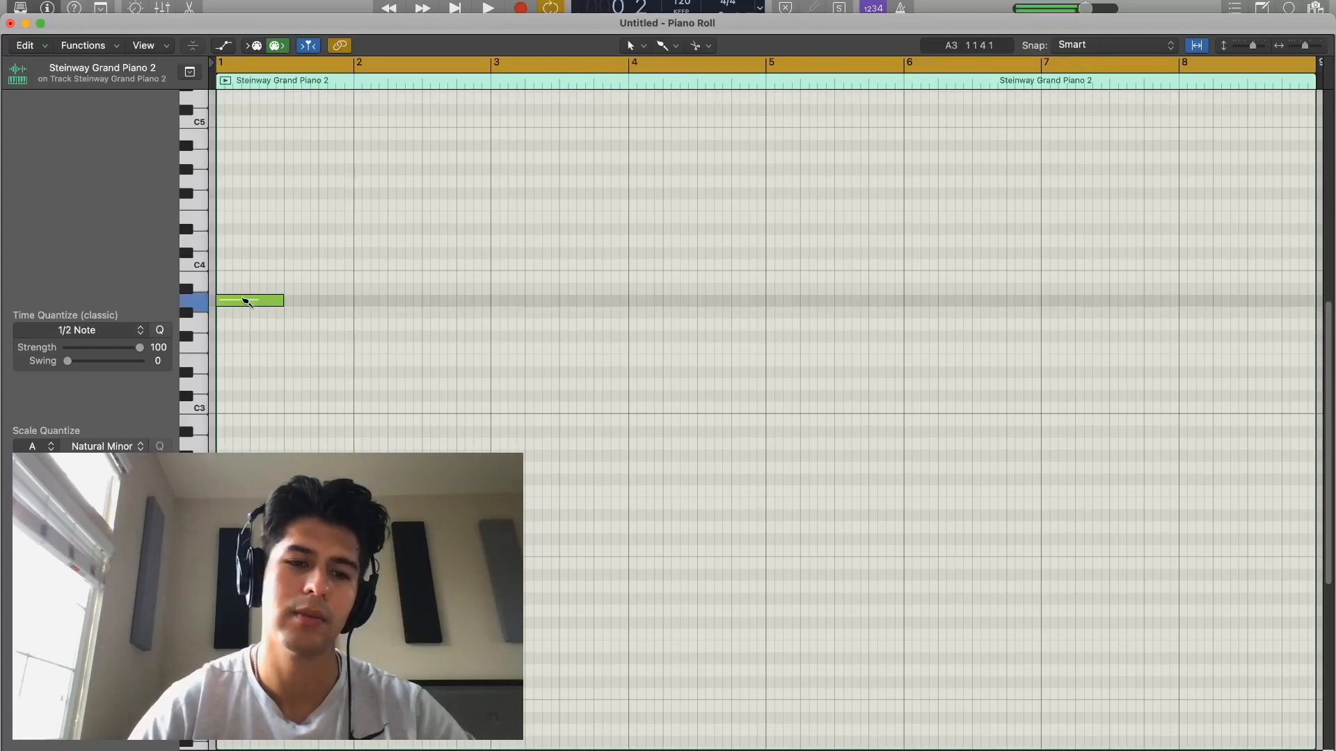
{"action": "left_click", "coordinate": [249, 276], "text": "super"}
{"action": "left_click", "coordinate": [252, 240], "text": "super"}
{"action": "left_click", "coordinate": [249, 204], "text": "super"}
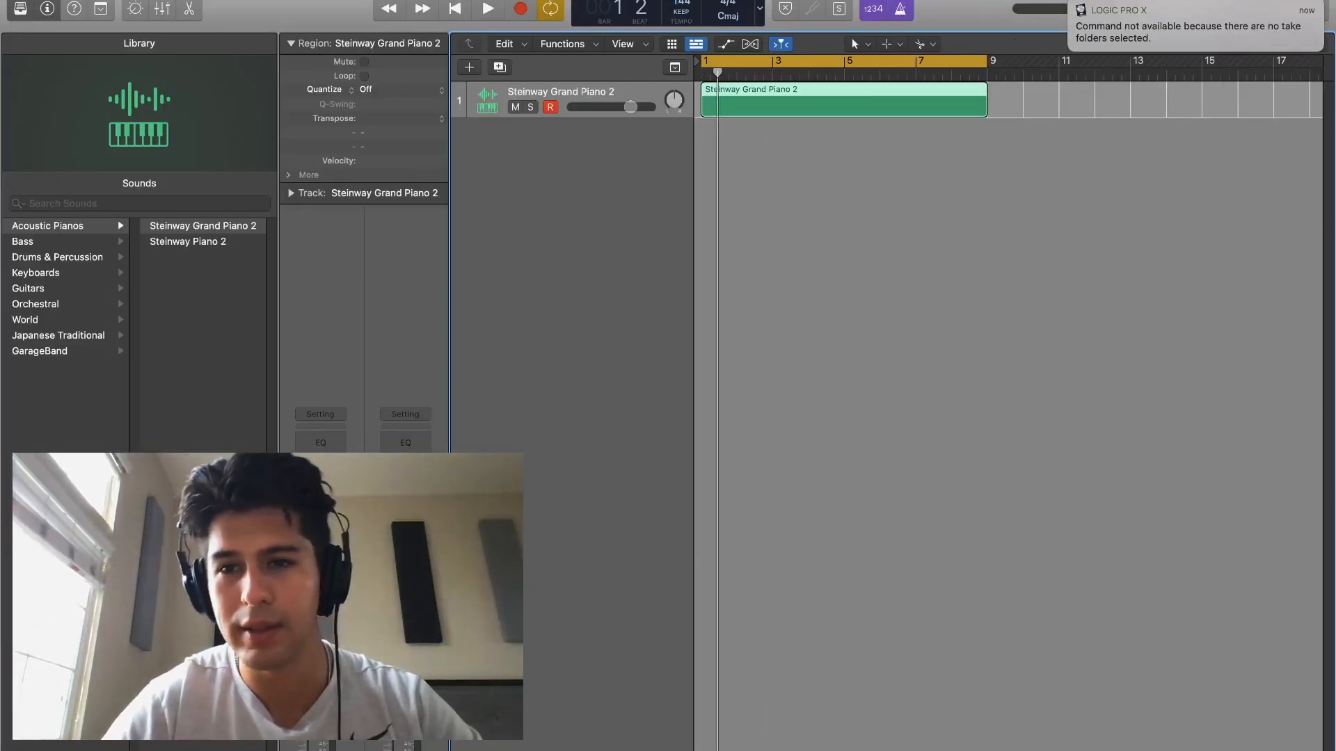
Open the piano region's notes in the Piano Roll and show it as a full-size separate window
{"action": "left_click", "coordinate": [1073, 3]}
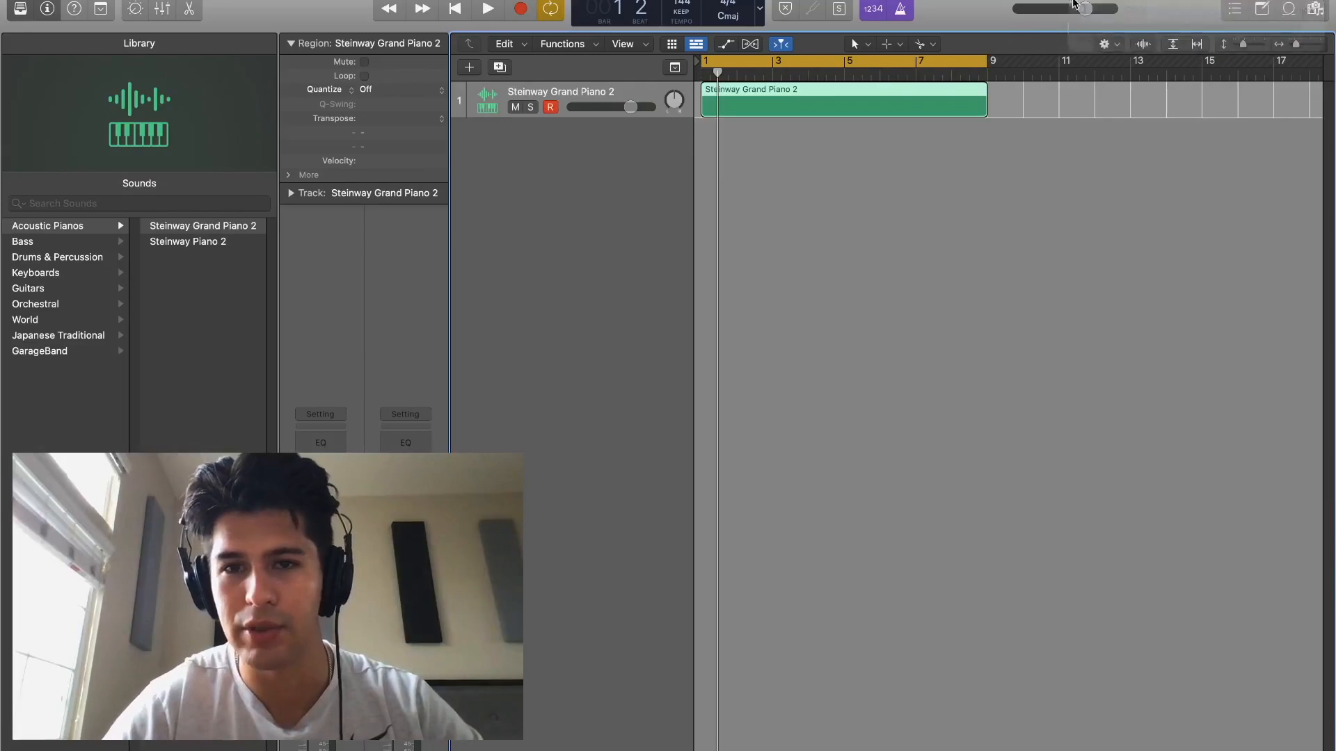
{"action": "double_click", "coordinate": [848, 95]}
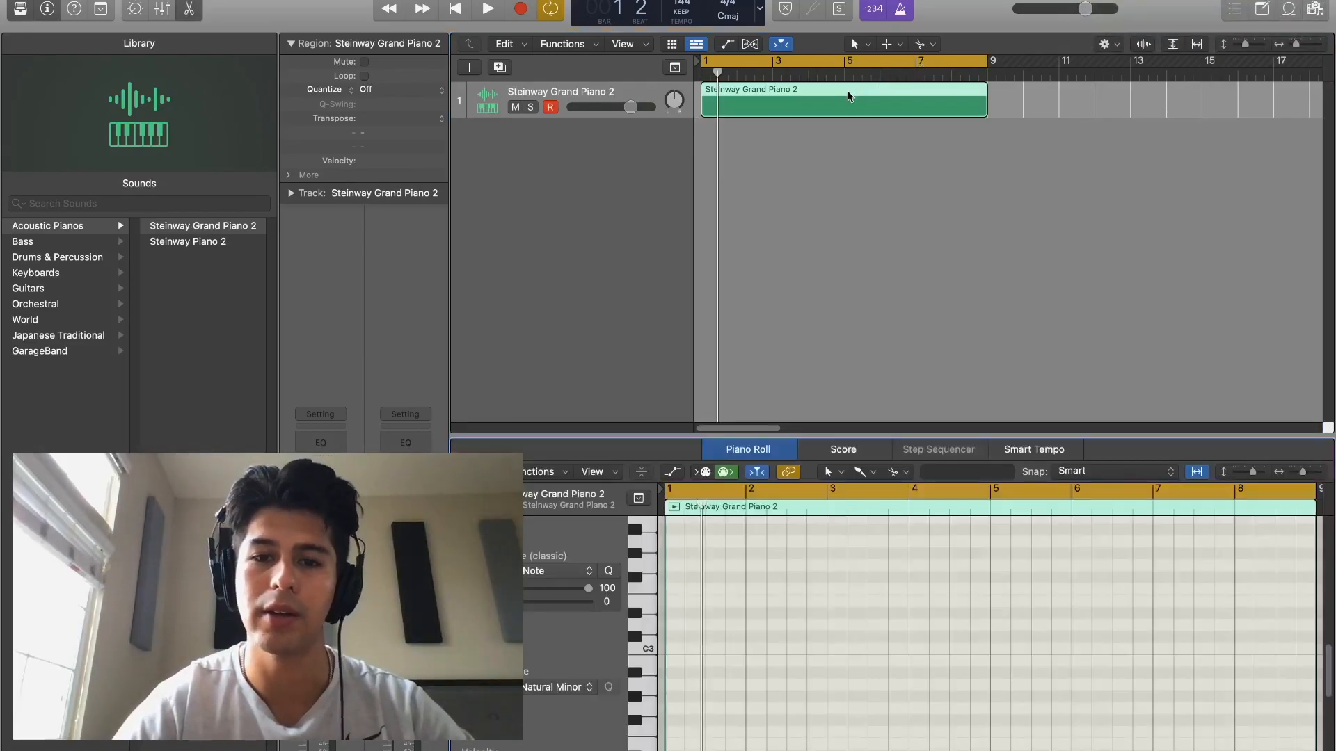
{"action": "left_click_drag", "start_coordinate": [802, 443], "coordinate": [816, 210]}
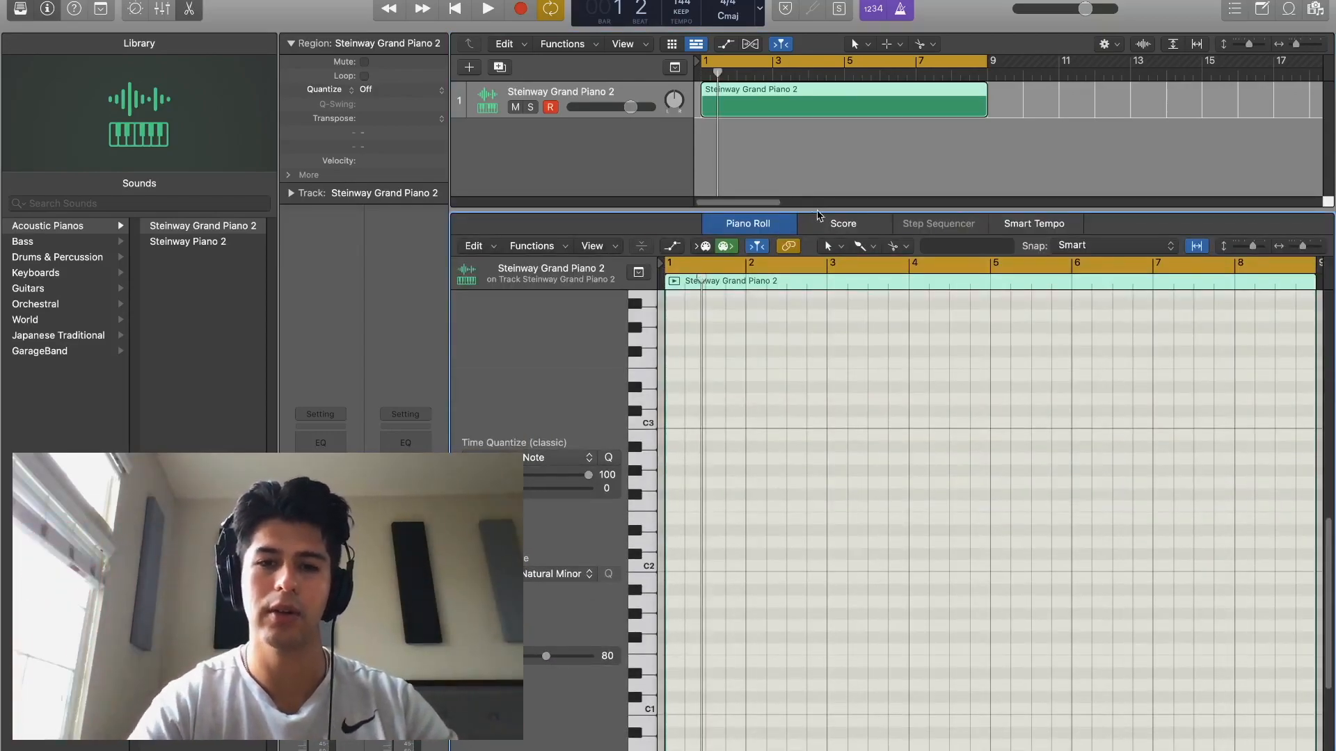
{"action": "key", "text": "super+4"}
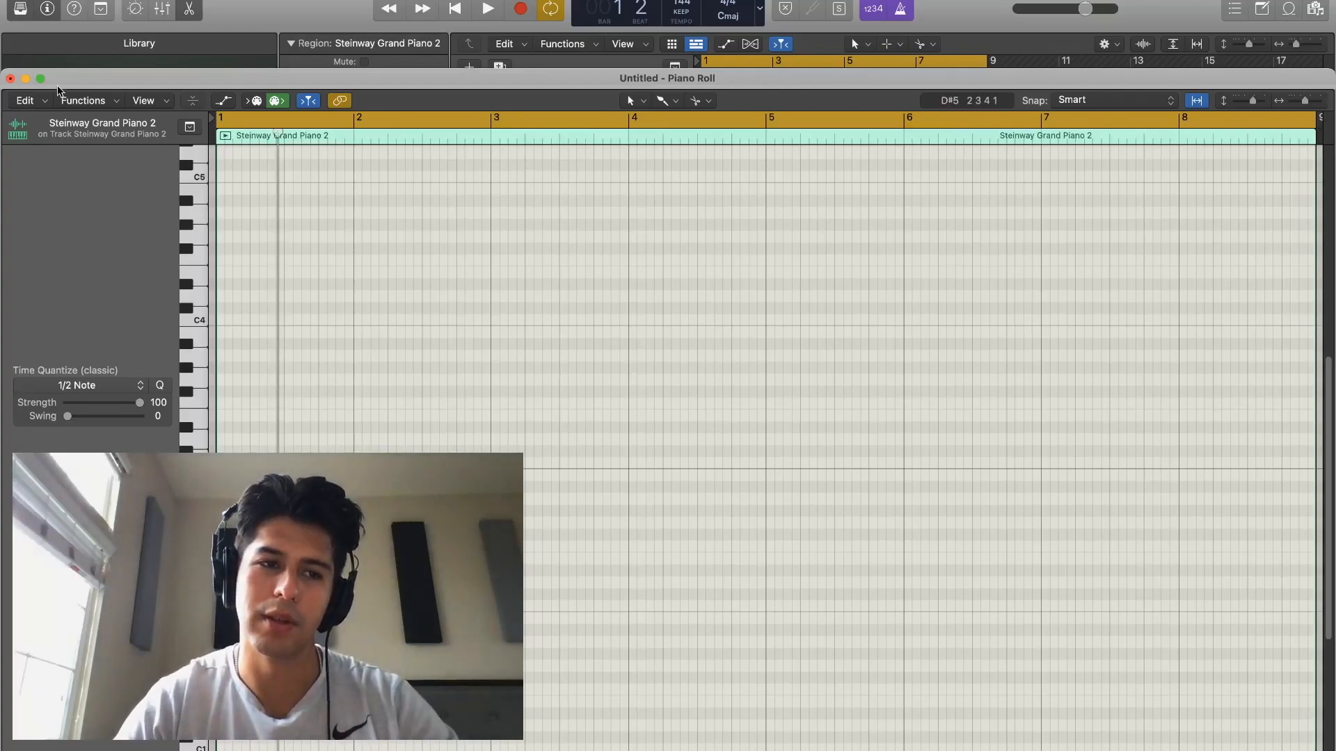
{"action": "left_click", "coordinate": [41, 78]}
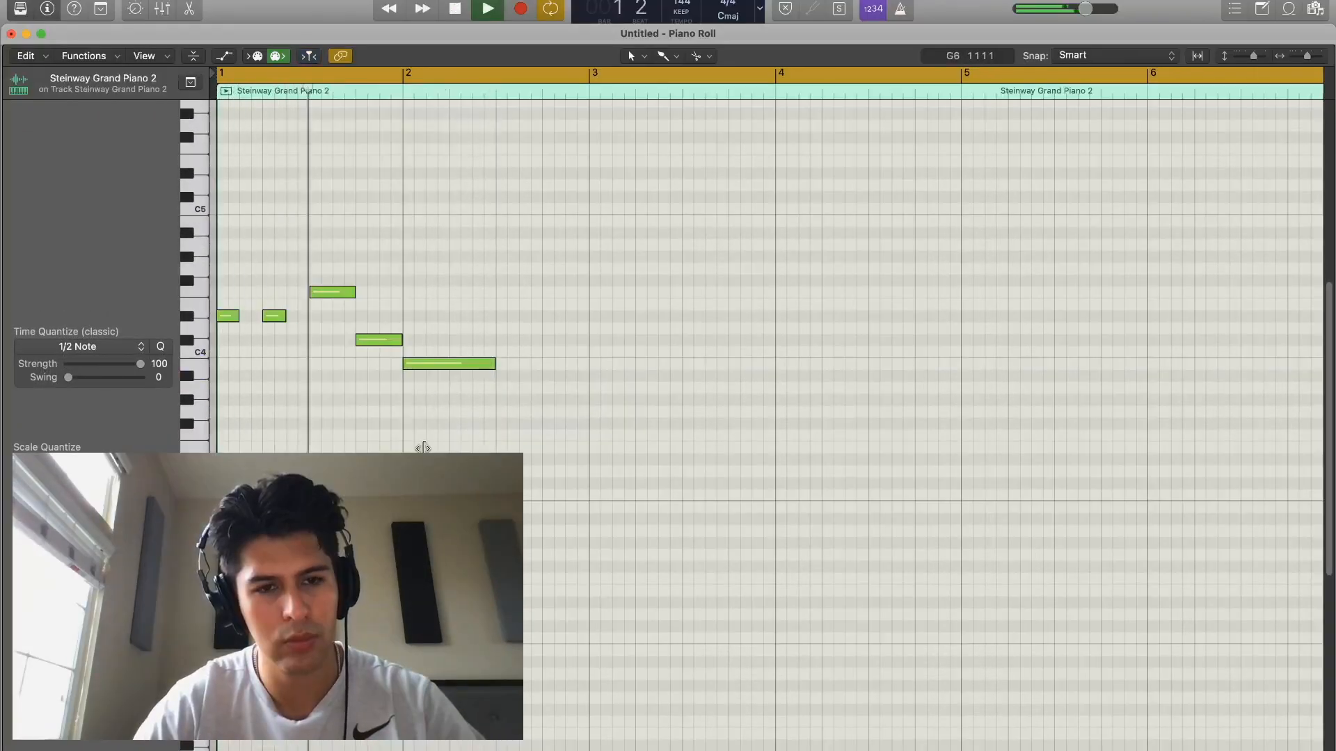
Select the overlapping C#4 and D#4 notes at the start of bar 1, shorten the overlap and play the region
{"action": "key", "text": "space"}
{"action": "left_click", "coordinate": [516, 379]}
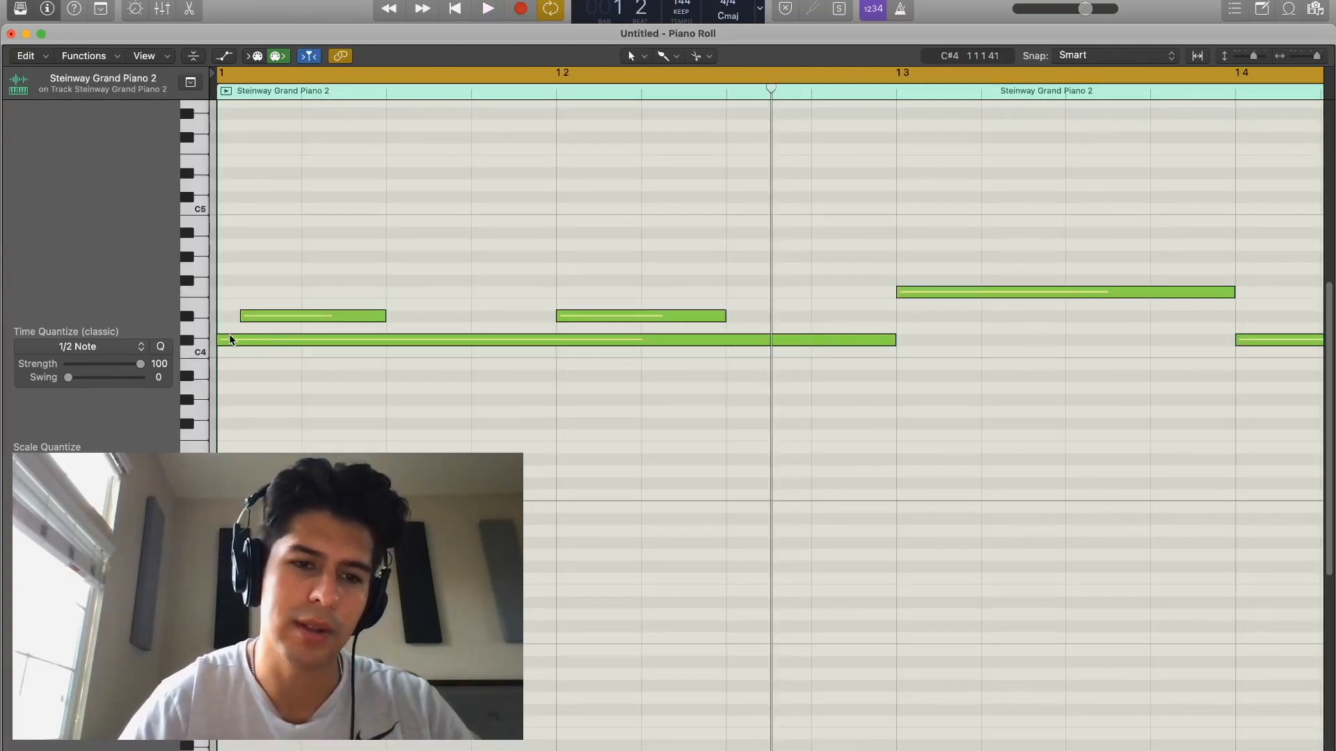
{"action": "left_click", "coordinate": [230, 343]}
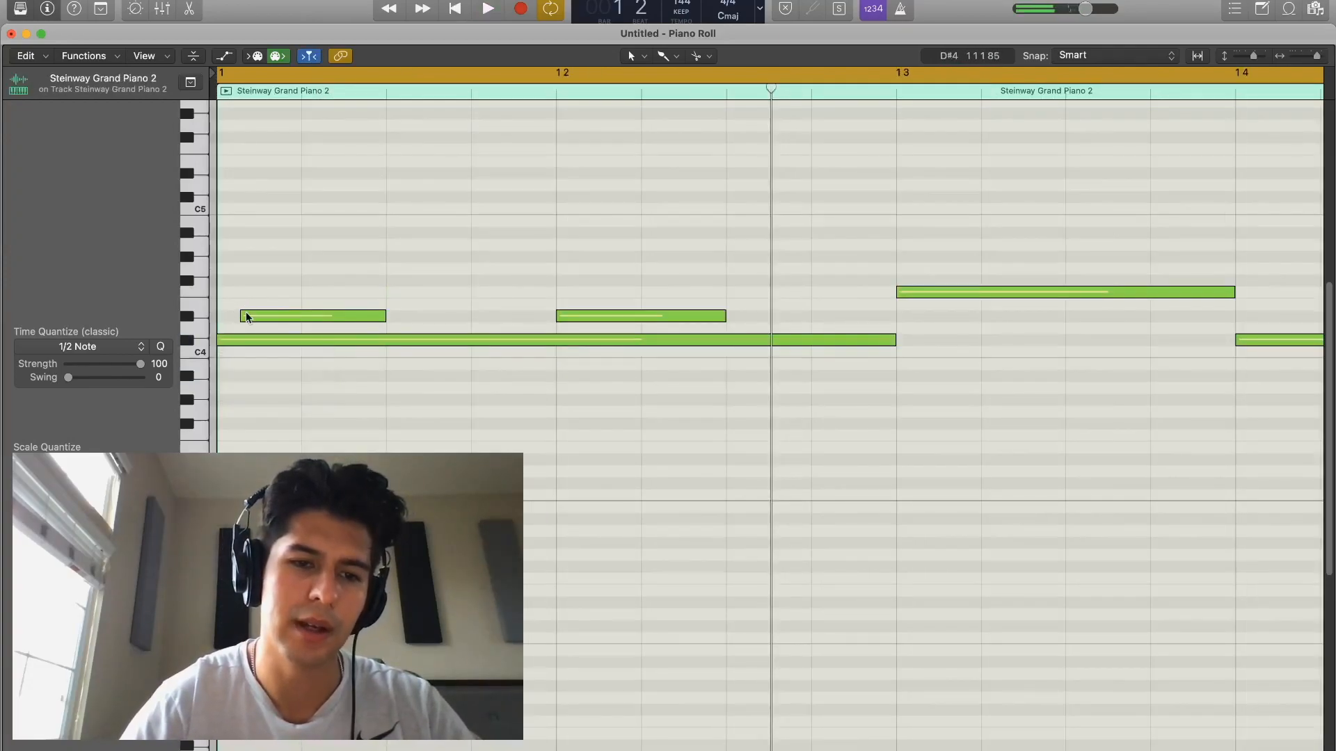
{"action": "left_click_drag", "start_coordinate": [236, 288], "coordinate": [268, 391]}
{"action": "key", "text": "shift+backslash"}
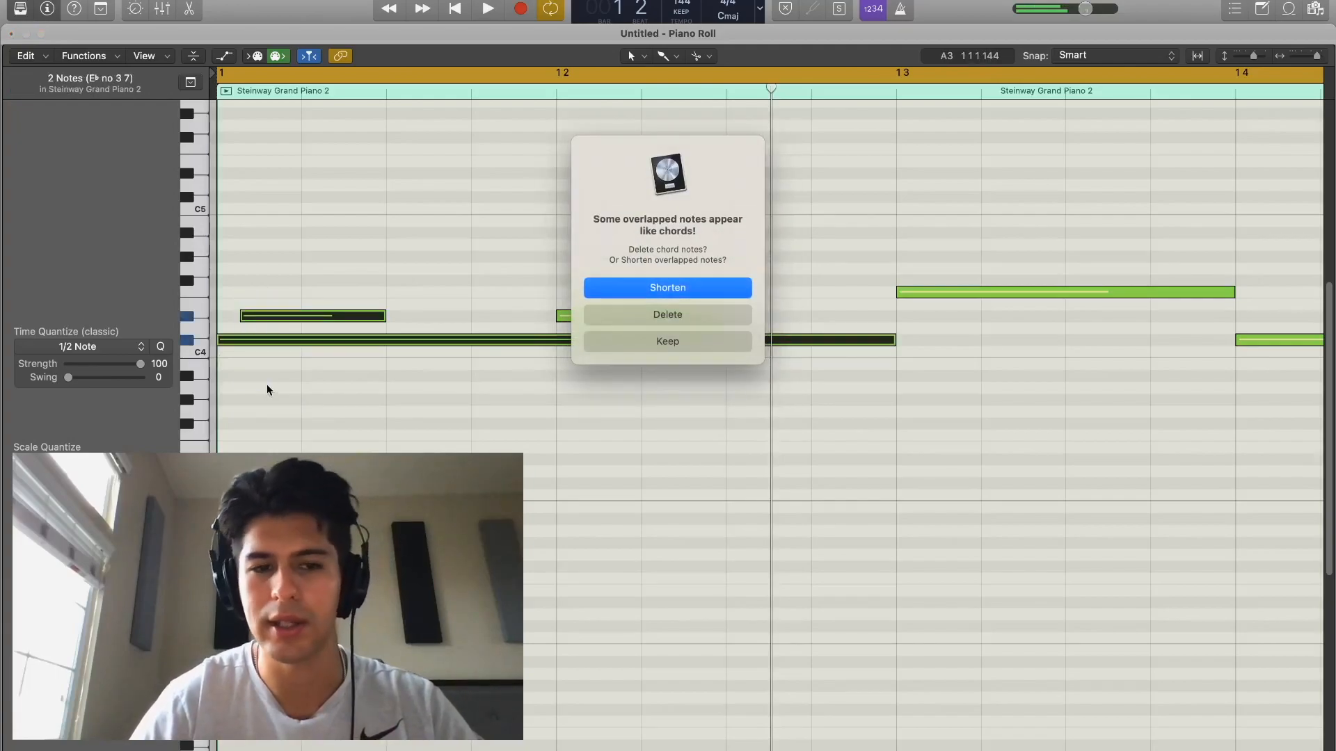
{"action": "key", "text": "Return"}
{"action": "key", "text": "space"}
{"action": "left_click", "coordinate": [267, 385]}
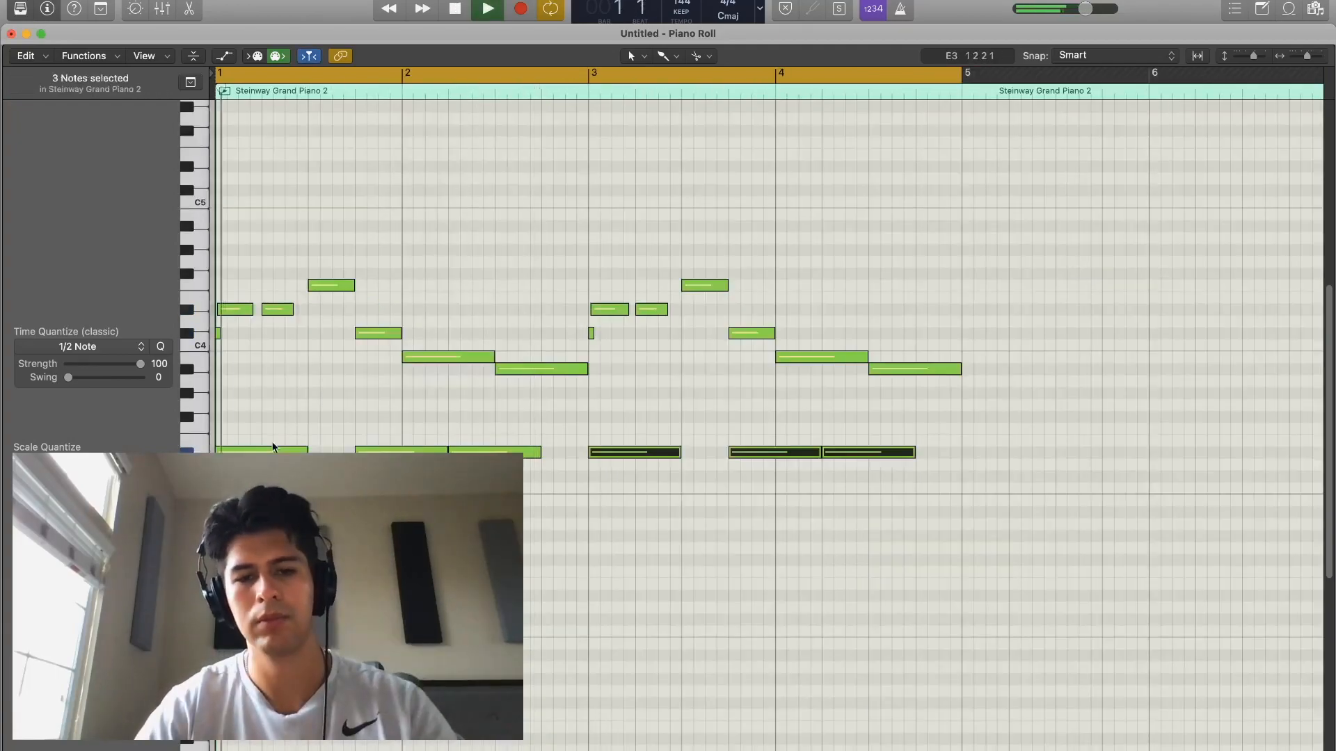
Select the six D#3 notes across bars 1 to 4, transpose them down one octave and play the result
{"action": "left_click", "coordinate": [391, 512]}
{"action": "scroll", "coordinate": [765, 279], "scroll_direction": "down", "scroll_amount": 5}
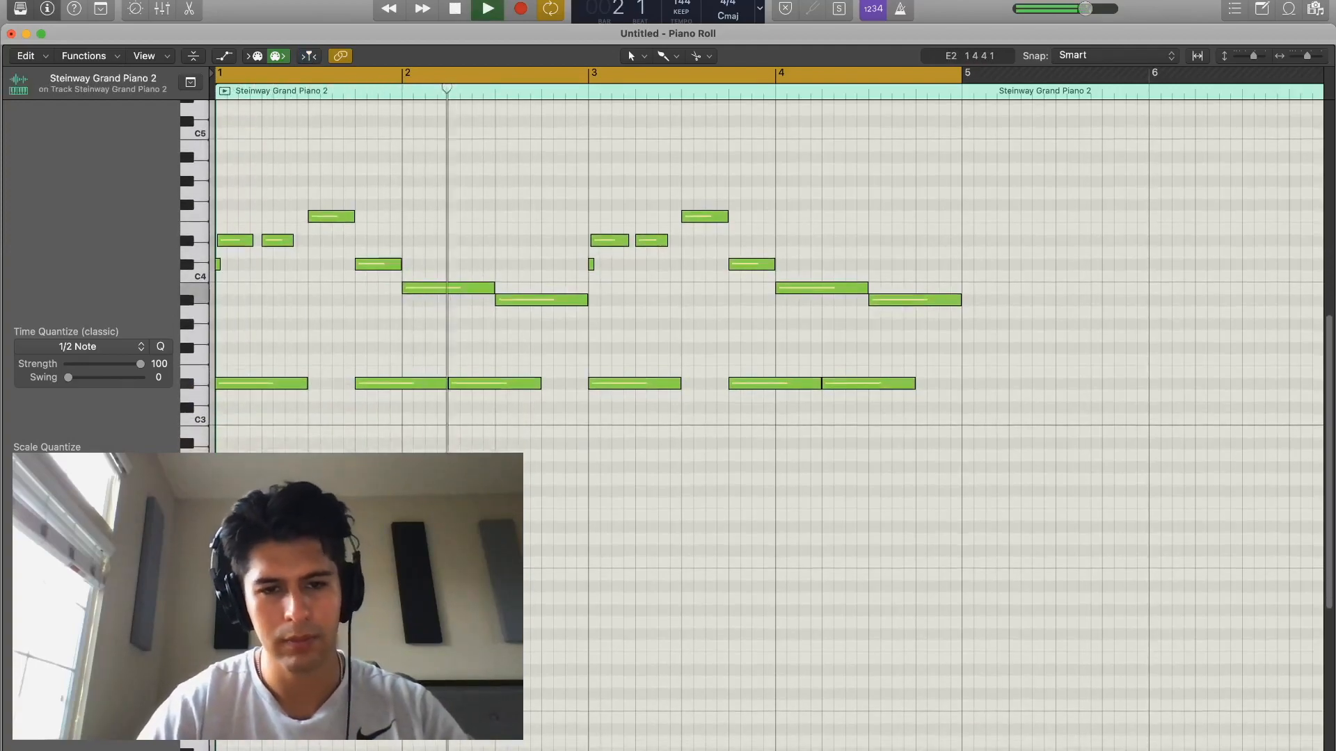
{"action": "scroll", "coordinate": [570, 468], "scroll_direction": "up", "scroll_amount": 2}
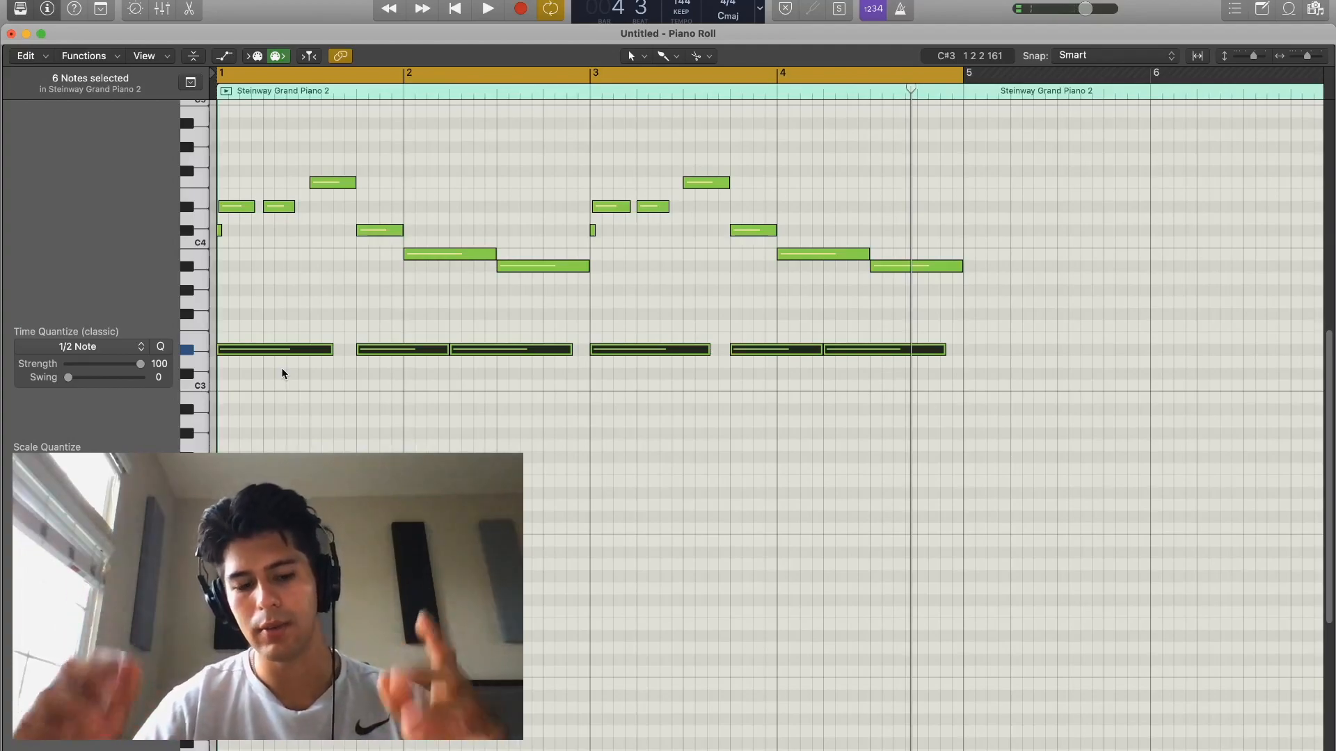
{"action": "left_click", "coordinate": [281, 367]}
{"action": "left_click_drag", "start_coordinate": [281, 315], "coordinate": [942, 404]}
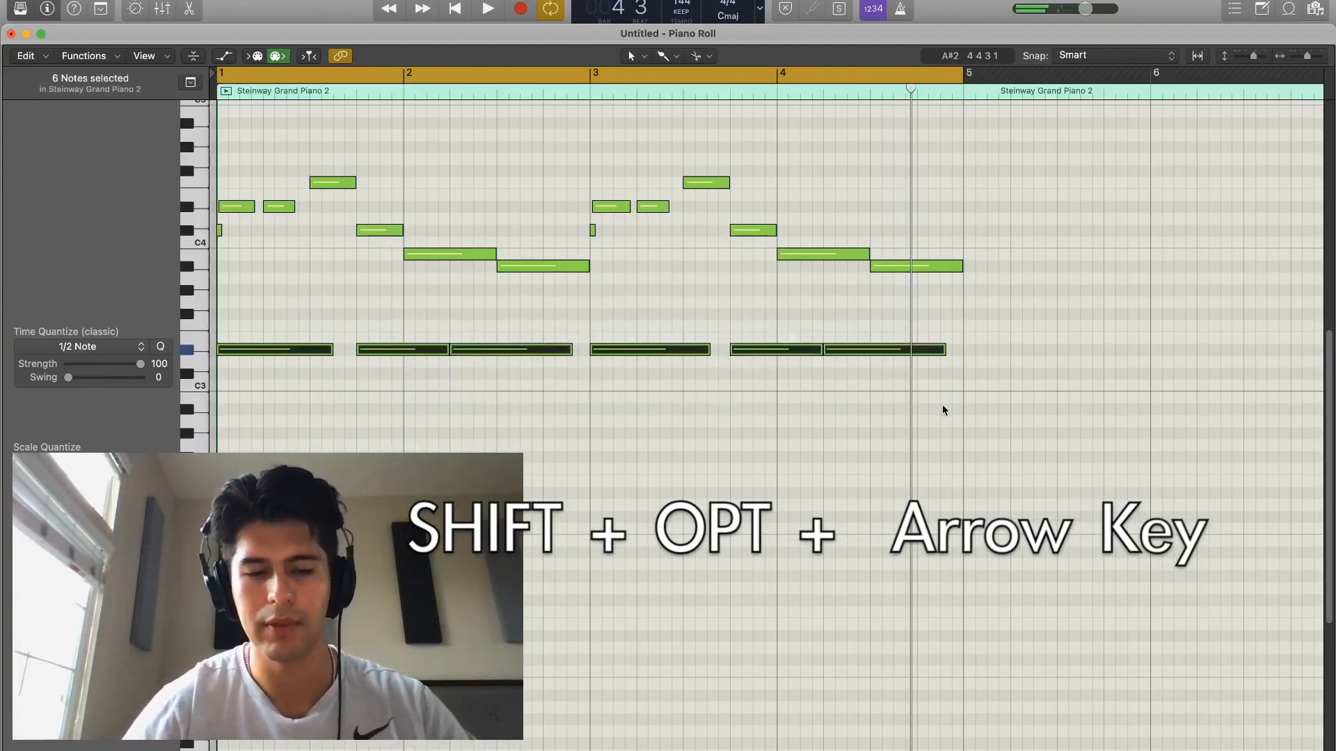
{"action": "key", "text": "shift+alt+Down"}
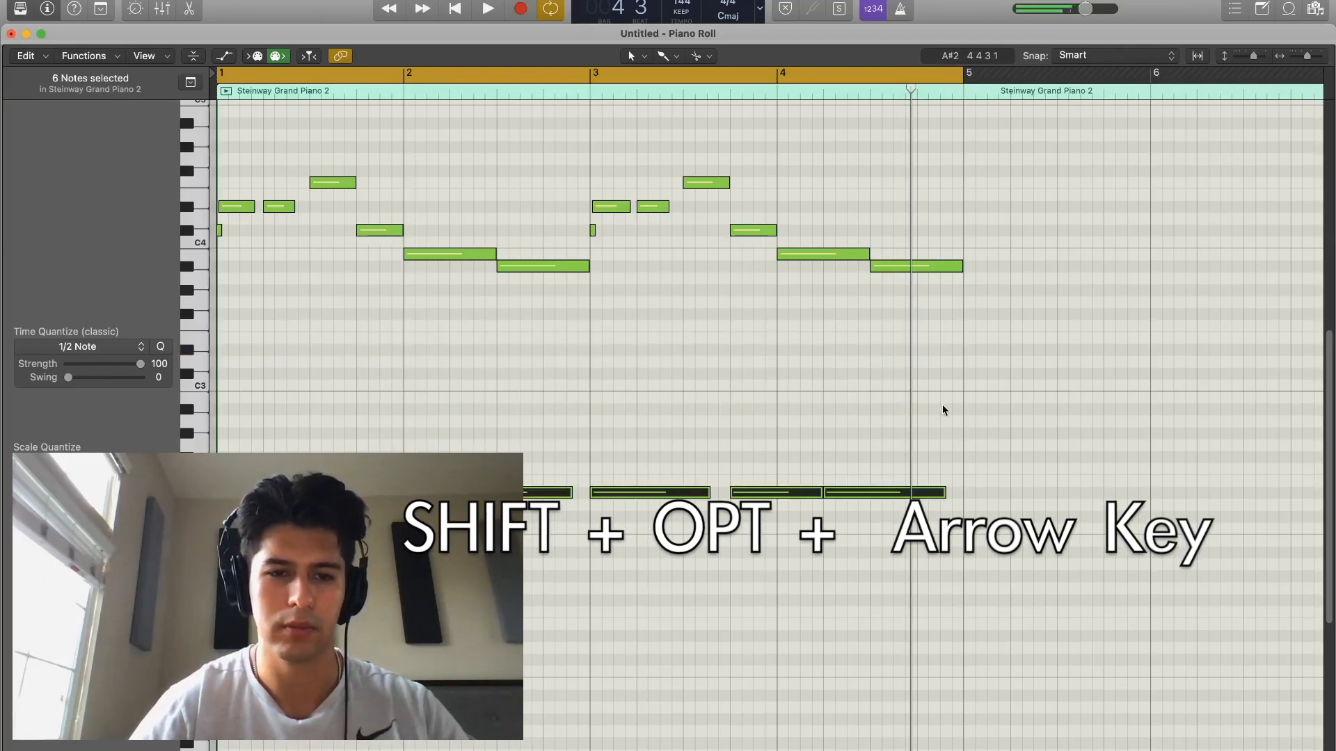
{"action": "key", "text": "space"}
{"action": "left_click", "coordinate": [942, 406]}
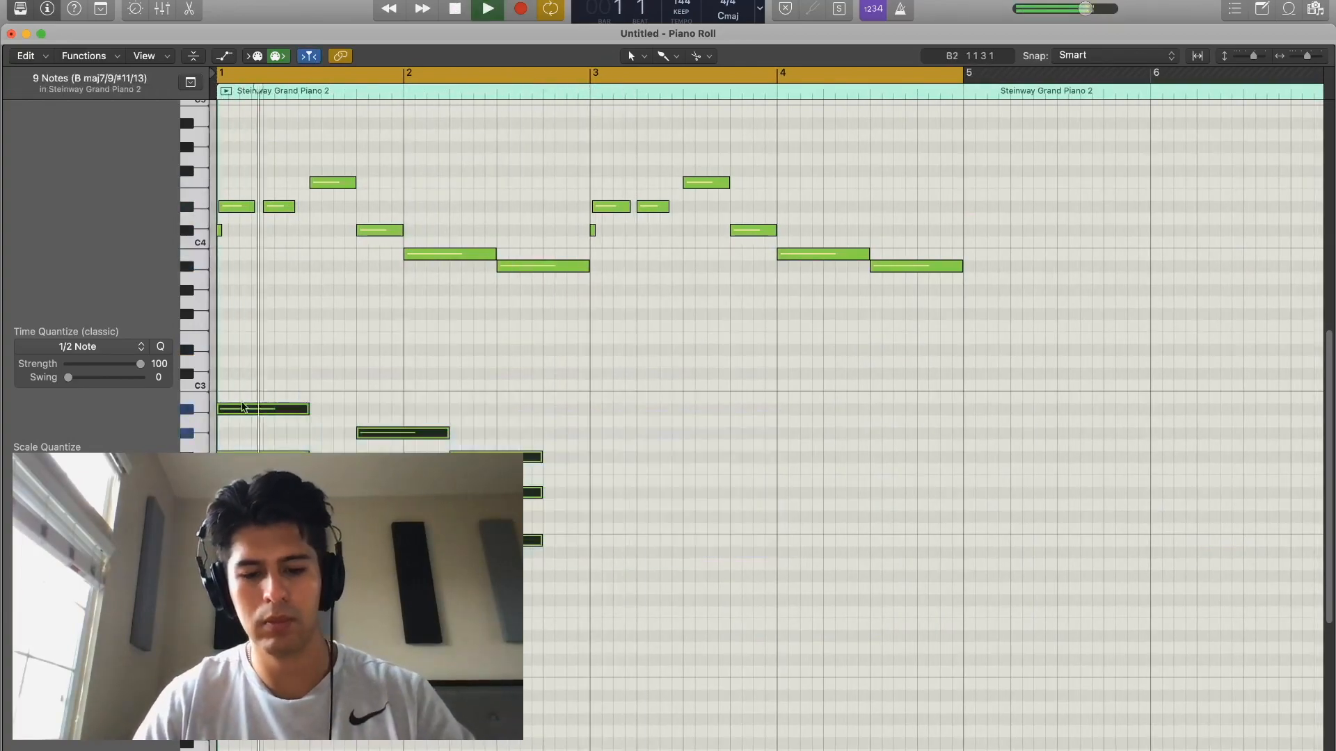
Paste the nine selected chord notes at bar 3 and transpose the middle note of every chord up one octave
{"action": "key", "text": "super+v"}
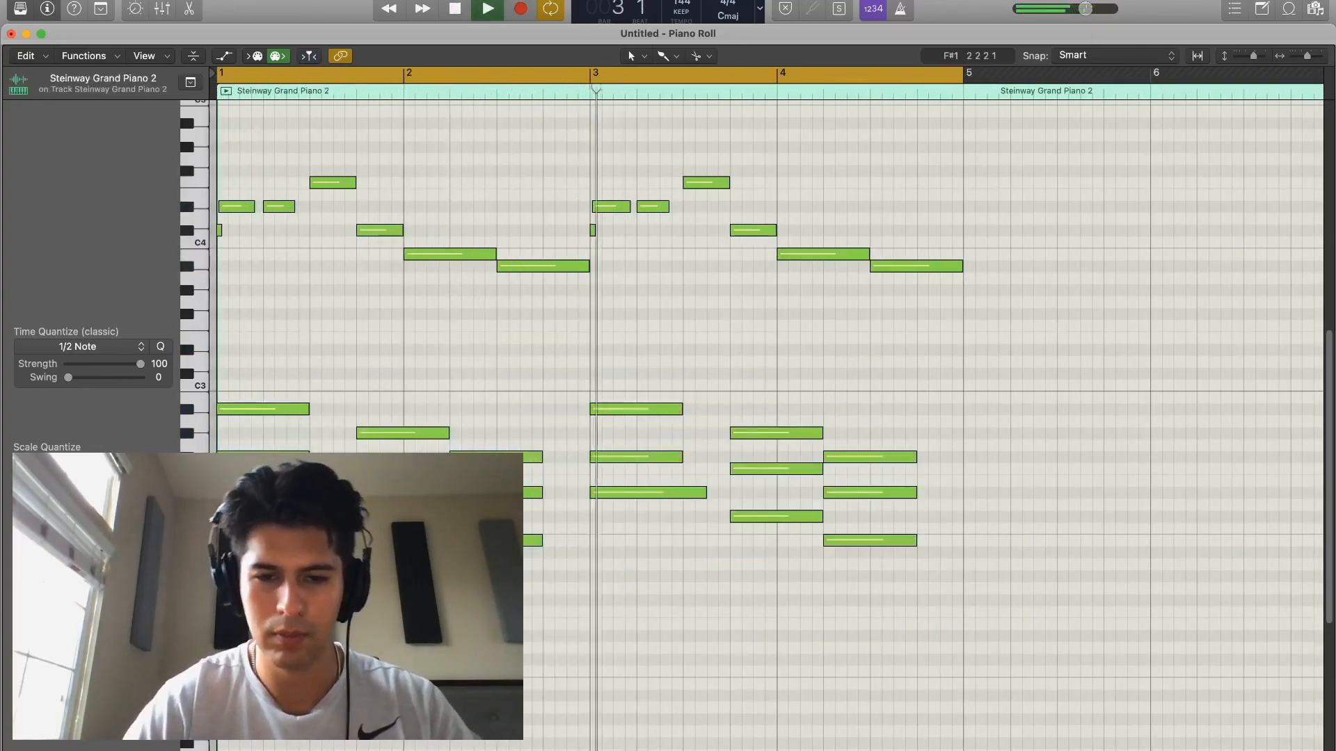
{"action": "scroll", "coordinate": [612, 418], "scroll_direction": "up", "scroll_amount": 1}
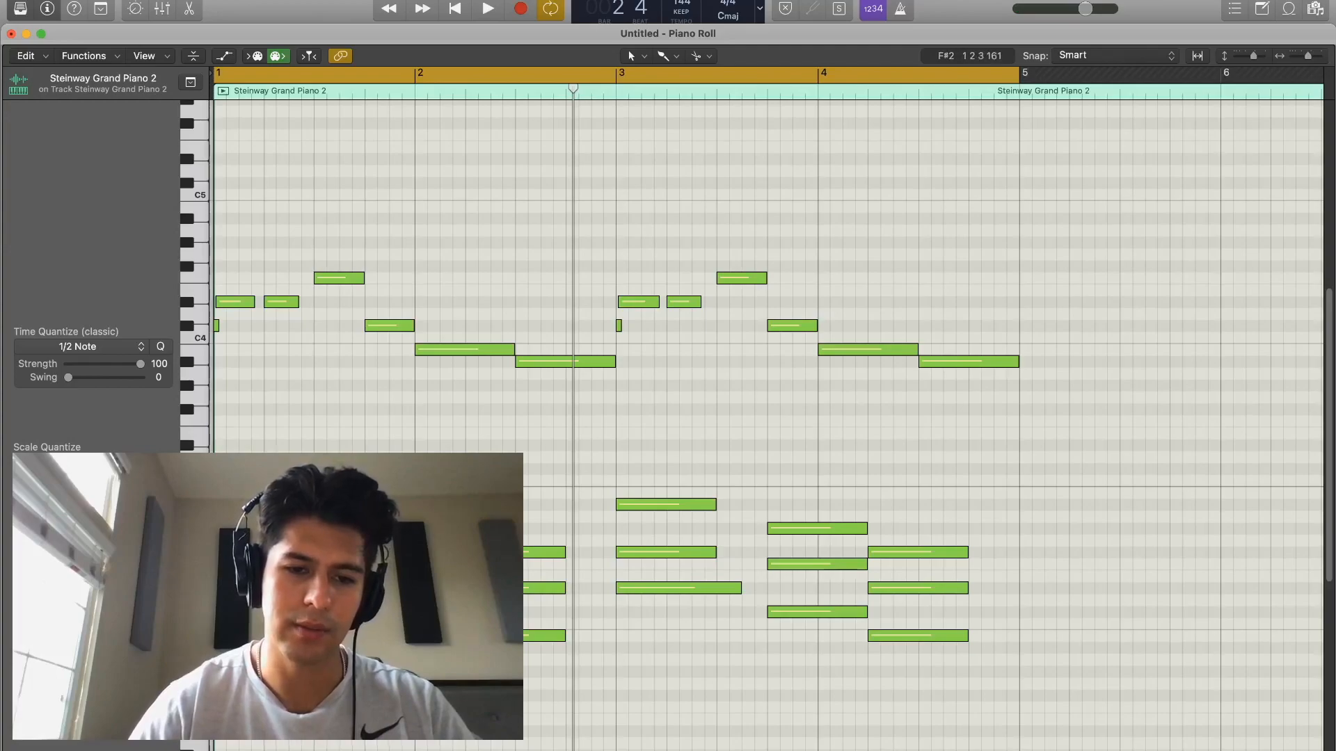
{"action": "left_click", "coordinate": [510, 587], "text": "shift"}
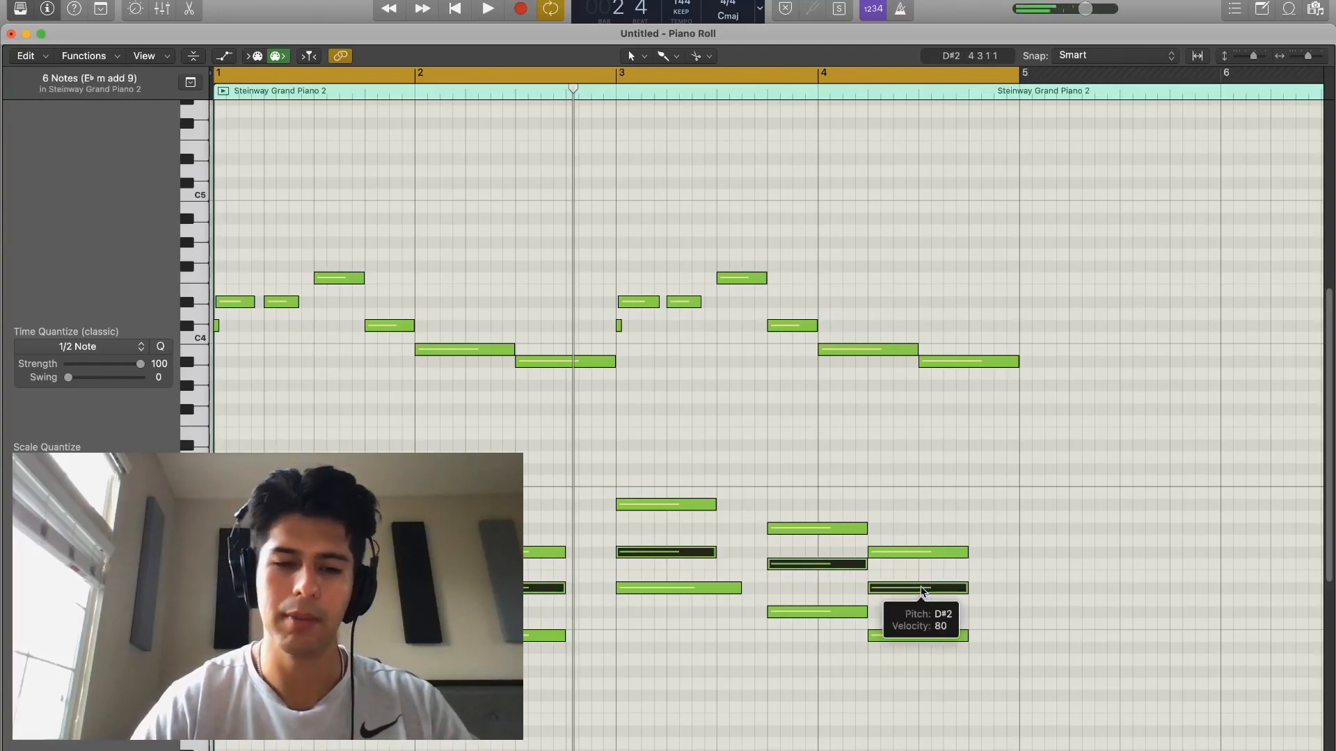
{"action": "key", "text": "alt+shift+Up"}
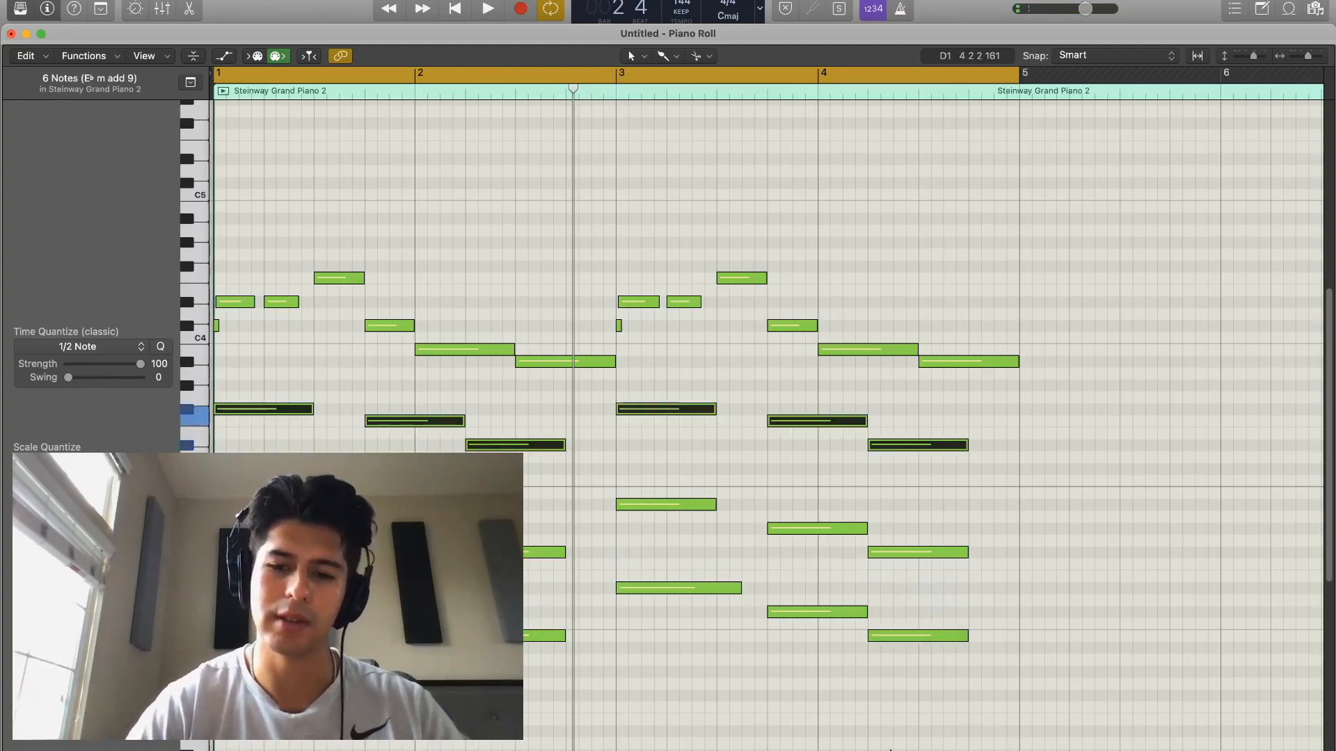
Select all 18 chord notes across bars 1 to 4 and play the result
{"action": "left_click_drag", "start_coordinate": [998, 665], "coordinate": [252, 409]}
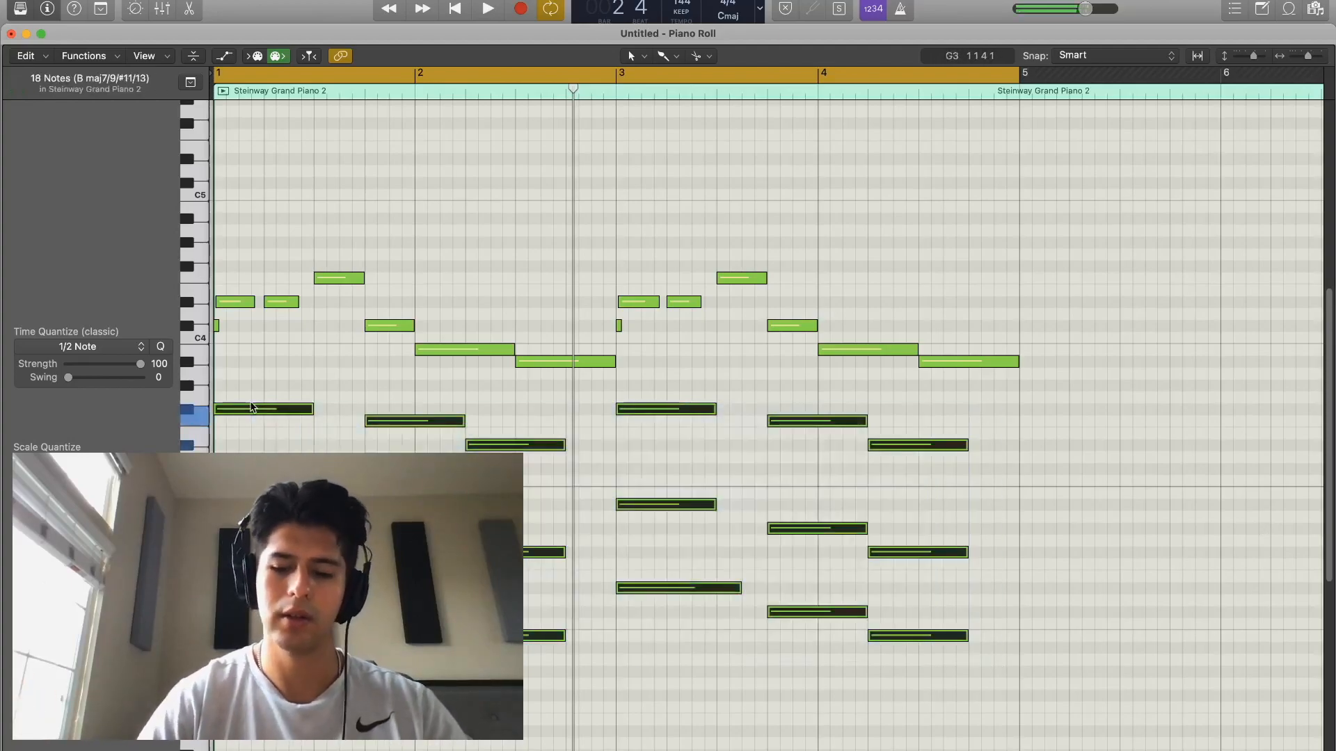
{"action": "left_click", "coordinate": [251, 402]}
{"action": "key", "text": "space"}
{"action": "scroll", "coordinate": [249, 381], "scroll_direction": "down", "scroll_amount": 5}
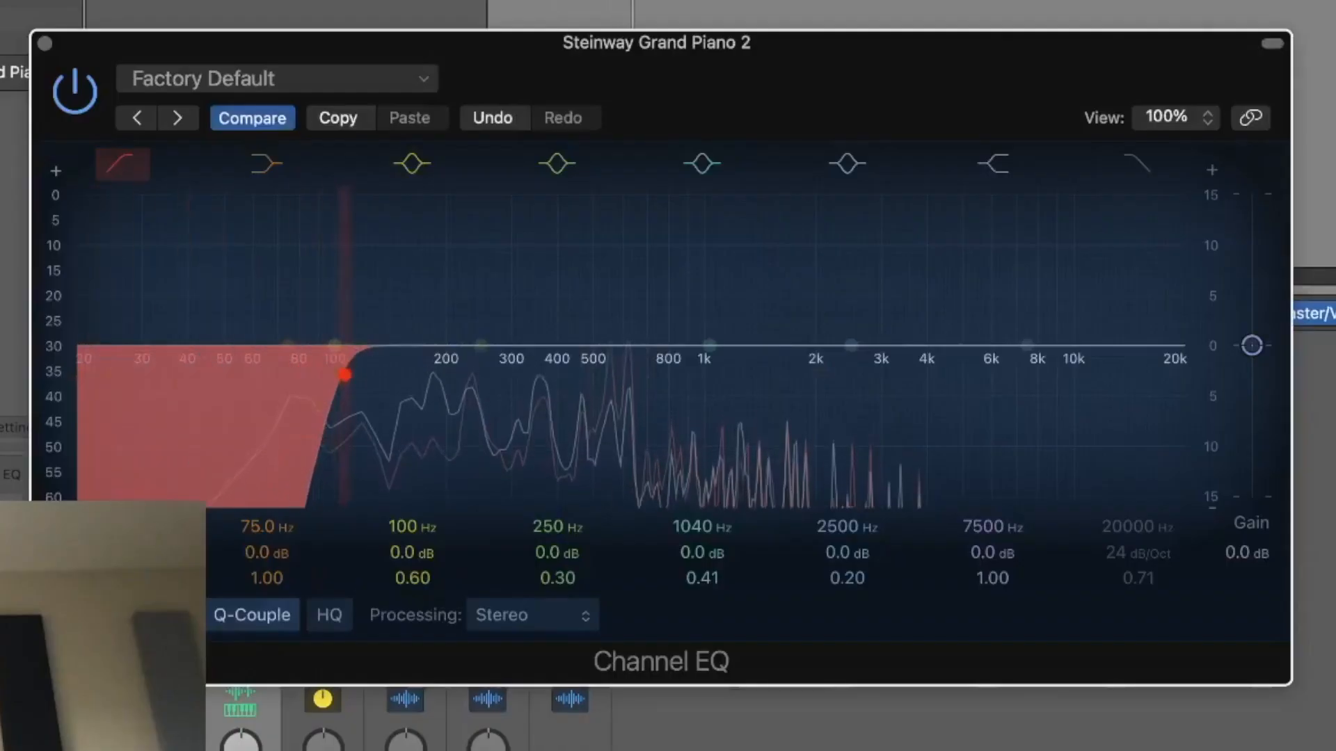
Raise the low-cut frequency in the Steinway Grand Piano 2 Channel EQ and toggle that low-cut band
{"action": "left_click_drag", "start_coordinate": [344, 375], "coordinate": [440, 374]}
{"action": "left_click", "coordinate": [122, 164]}
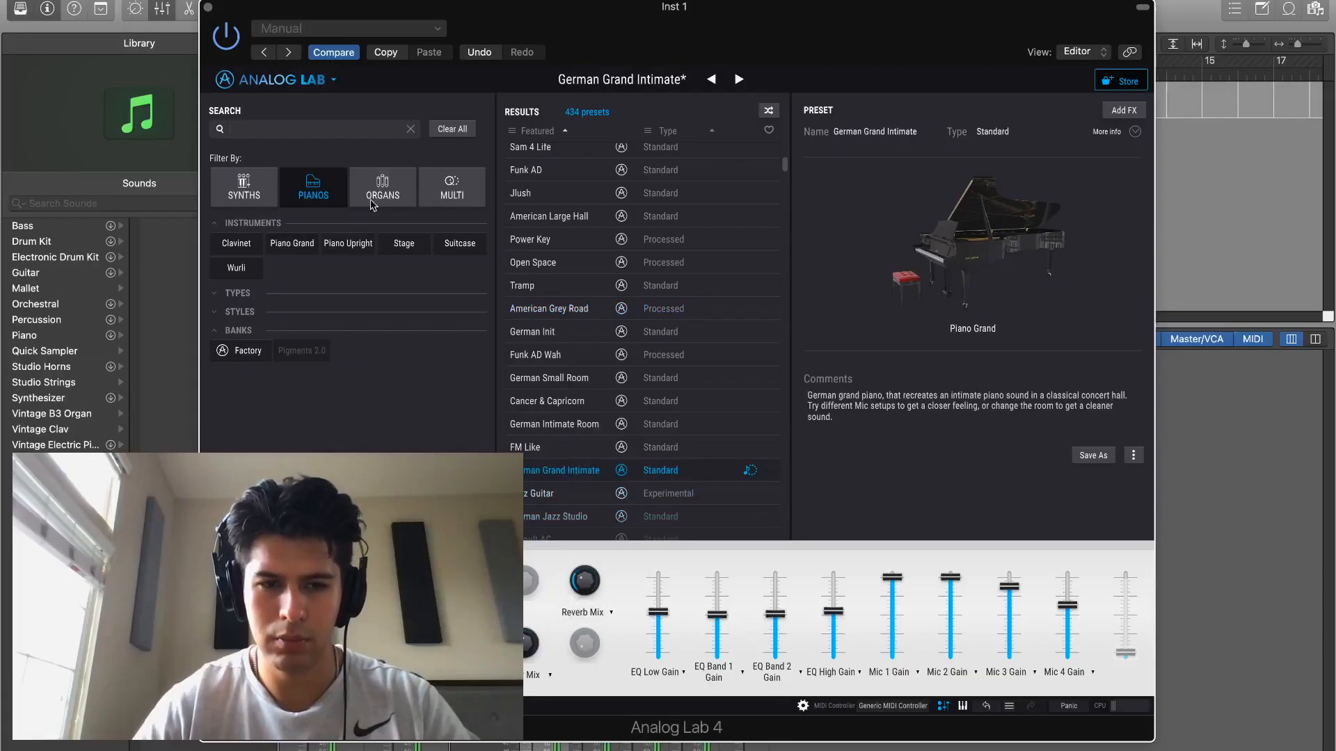
Close the Analog Lab instrument and delete the 14 melody notes from the copied piano region, keeping only the chords
{"action": "left_click", "coordinate": [207, 9]}
{"action": "left_click", "coordinate": [843, 98]}
{"action": "key", "text": "Delete"}
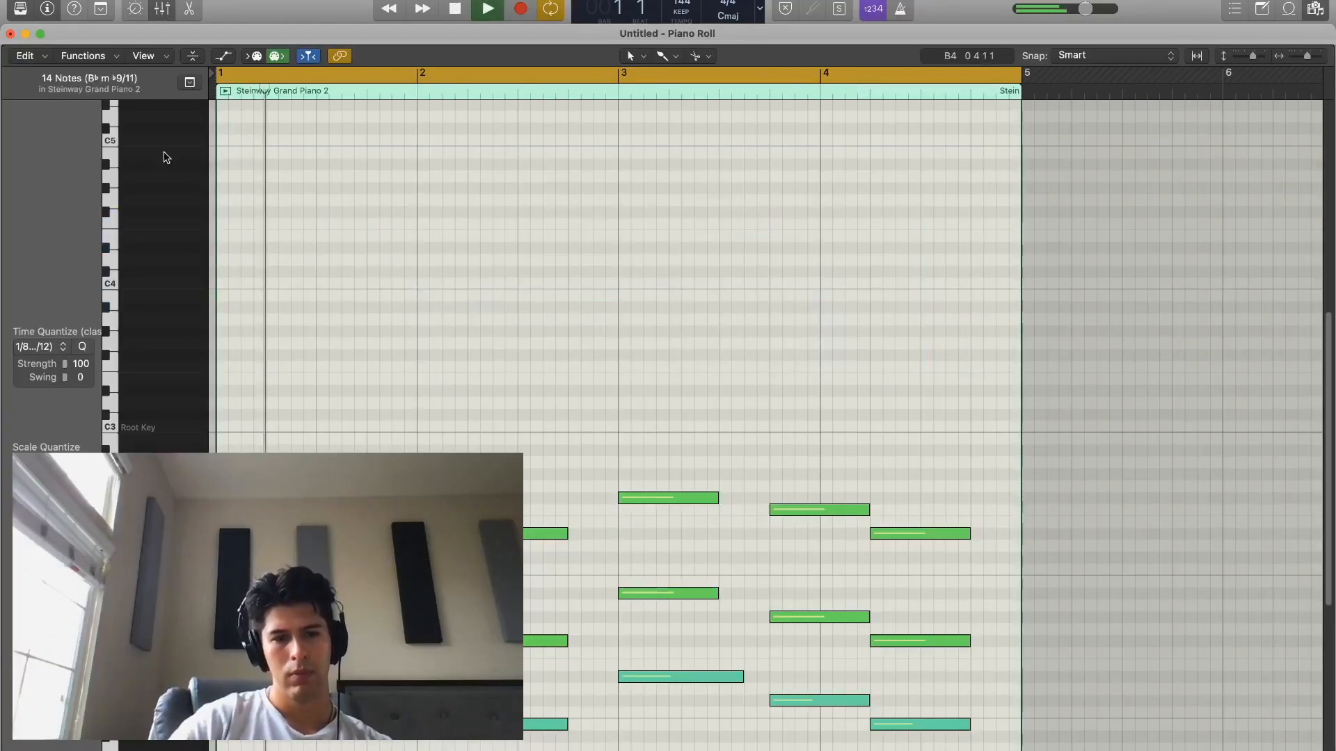
{"action": "scroll", "coordinate": [387, 343], "scroll_direction": "down", "scroll_amount": 3}
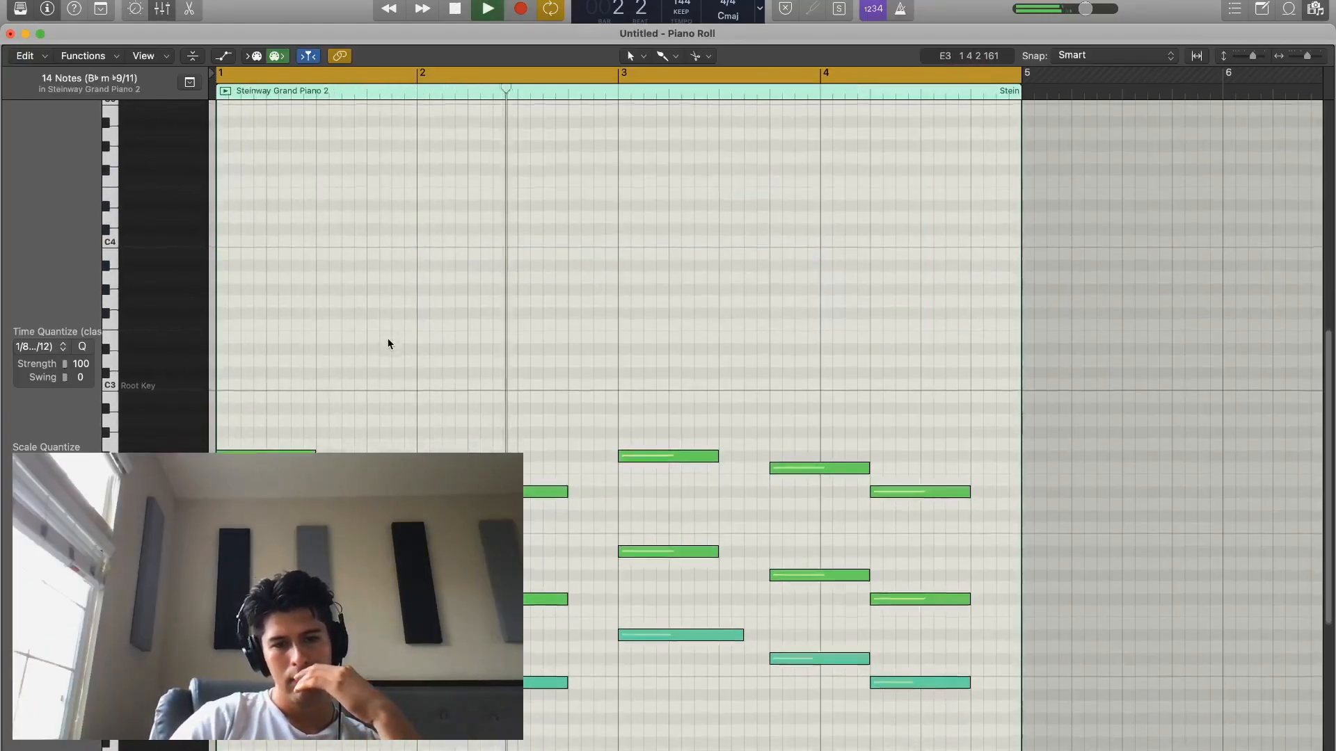
{"action": "scroll", "coordinate": [387, 343], "scroll_direction": "up", "scroll_amount": 1}
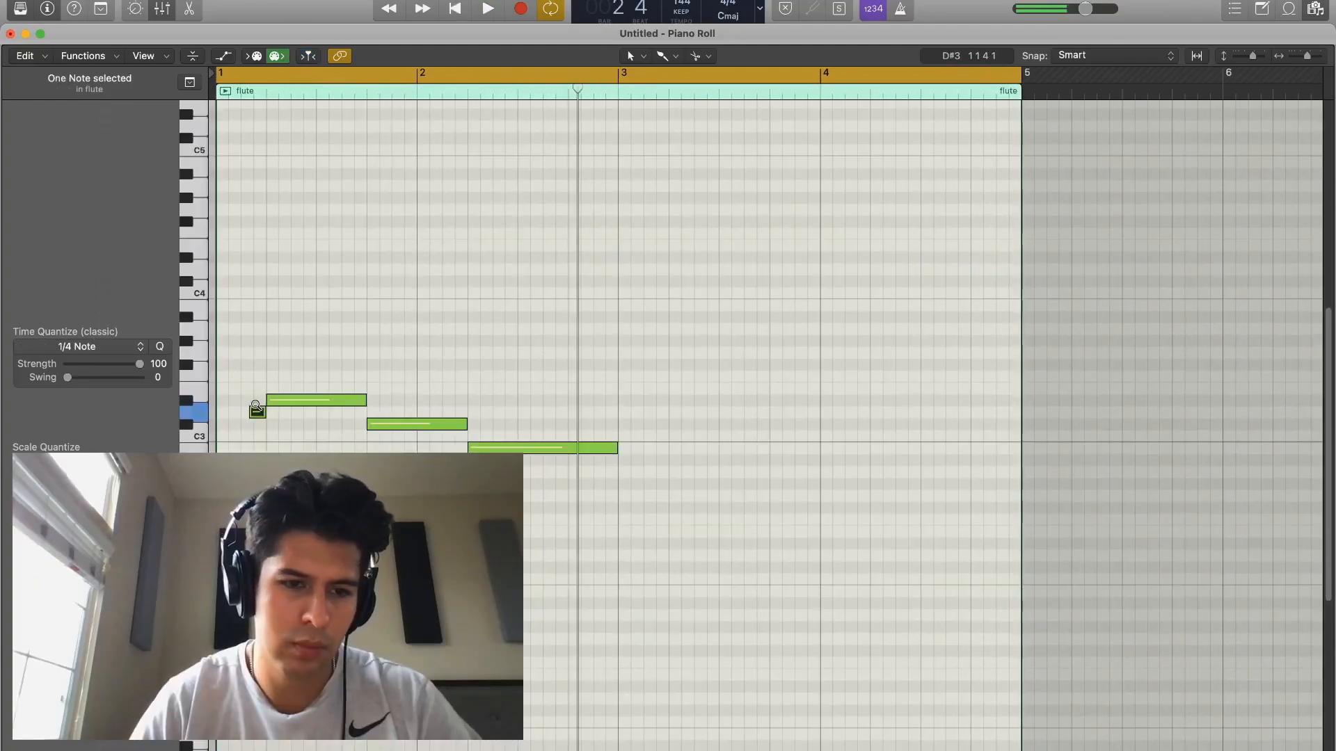
Lower the short flute note before beat 2 of bar 1 to C#3 and adjust the short notes around bar 3
{"action": "left_click", "coordinate": [257, 408]}
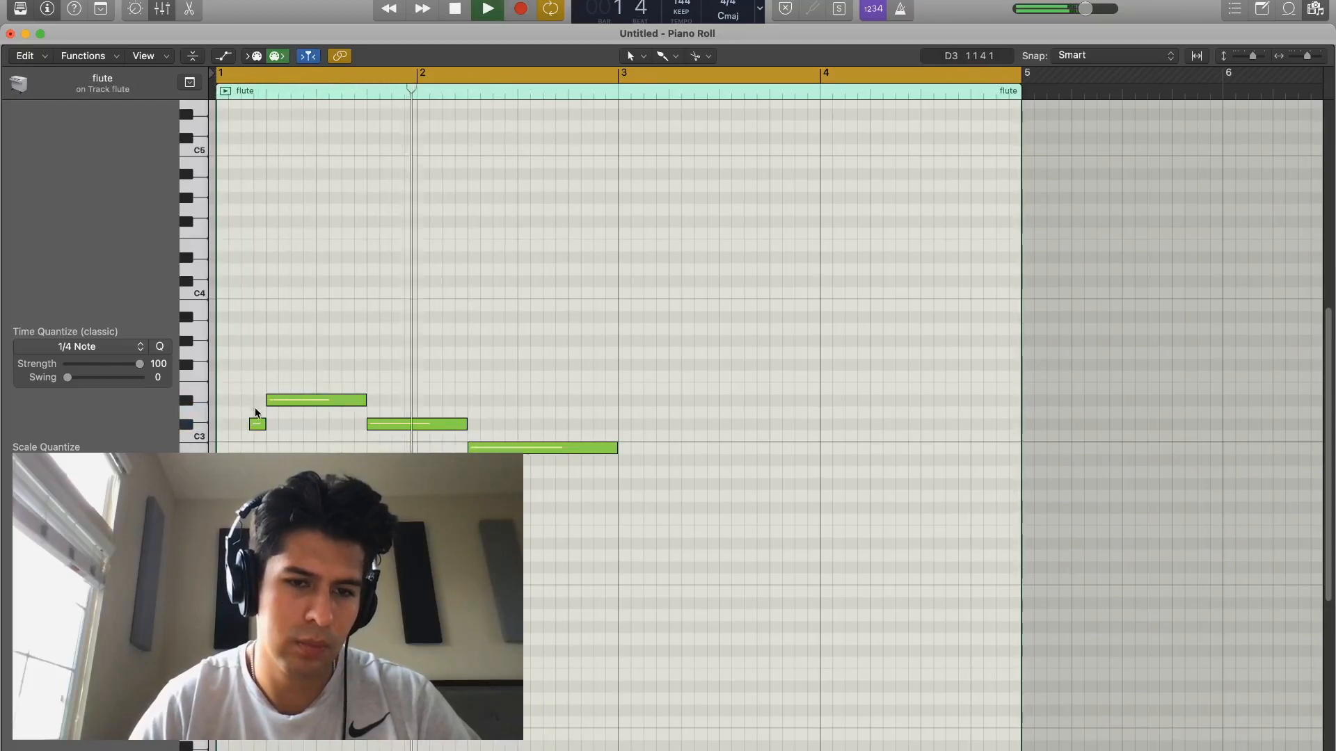
{"action": "mouse_move", "coordinate": [796, 405]}
{"action": "left_mouse_down"}
{"action": "mouse_move", "coordinate": [771, 406]}
{"action": "mouse_move", "coordinate": [782, 414]}
{"action": "left_mouse_up"}
{"action": "left_click", "coordinate": [791, 452]}
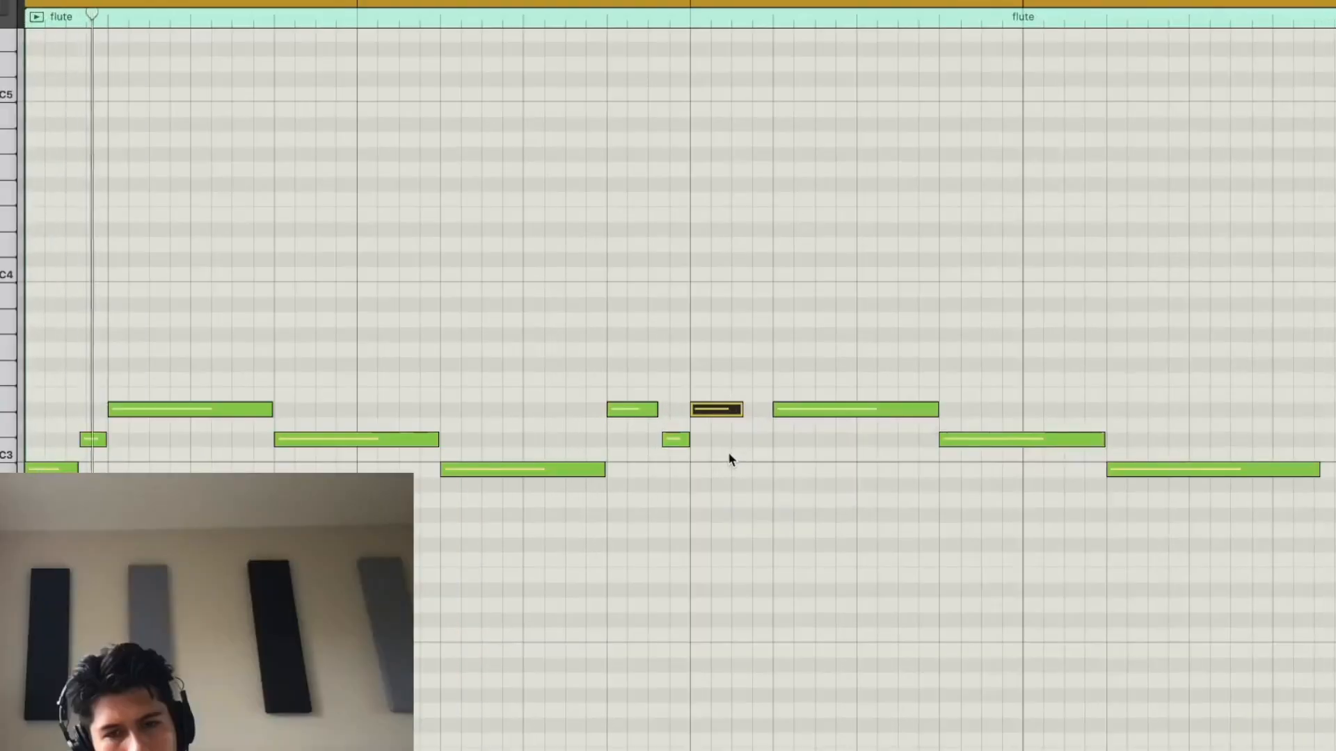
{"action": "left_click", "coordinate": [774, 441]}
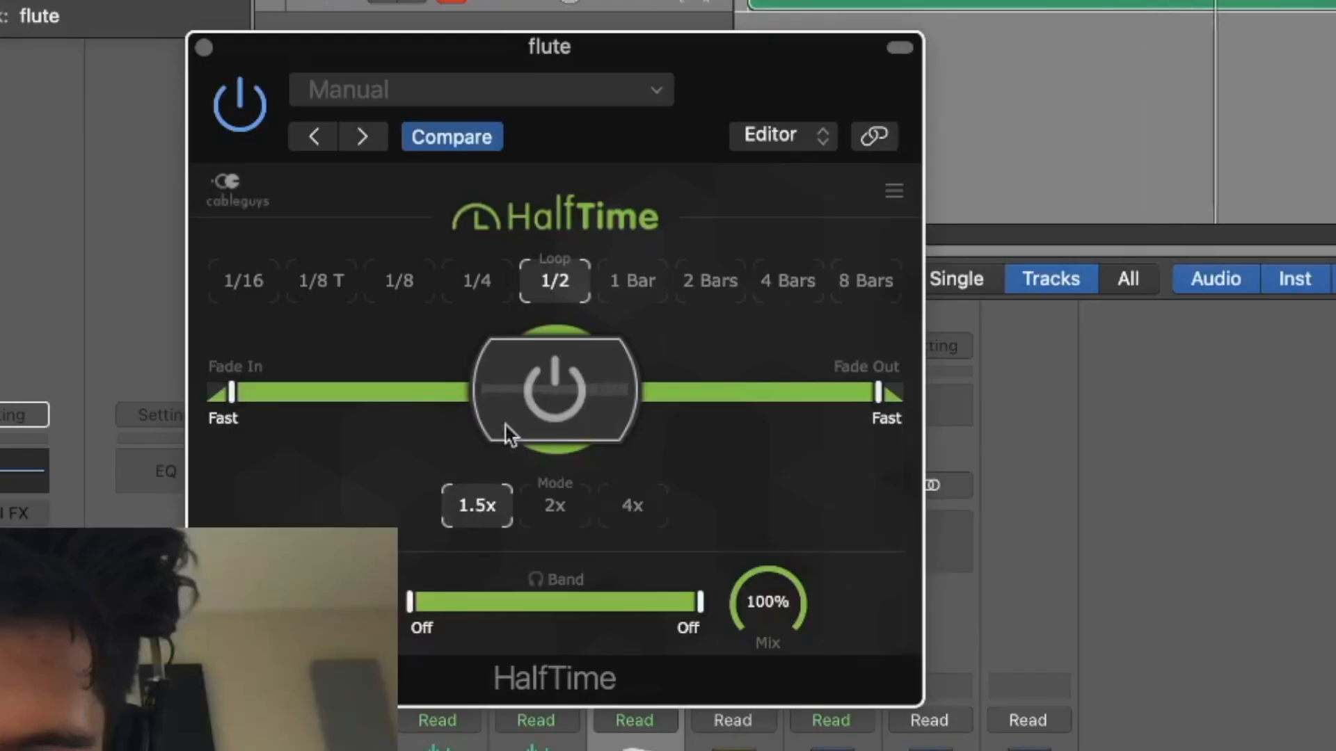
Change the loop length of the HalfTime effect on the flute track
{"action": "left_click", "coordinate": [680, 286]}
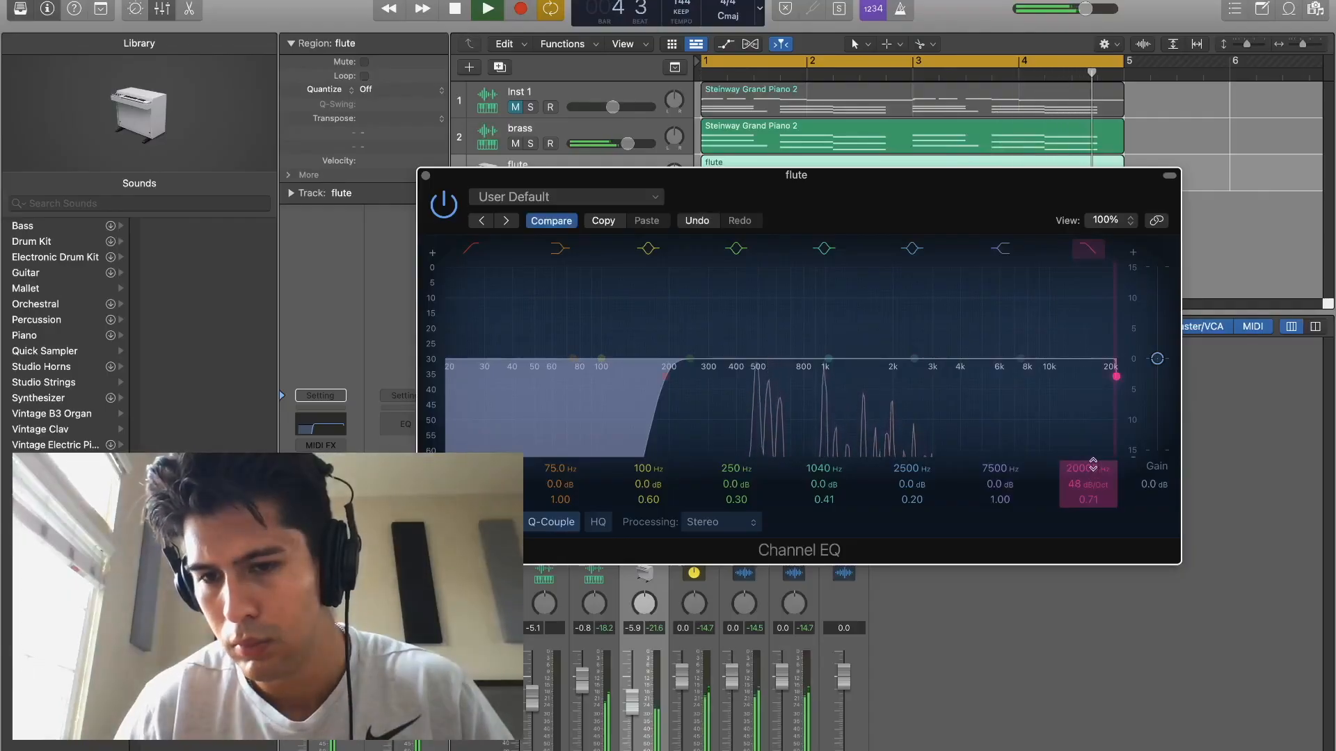
Set the flute's Channel EQ high cut to 1240 Hz, raise its low cut and reposition its Binaural Pan source
{"action": "left_click_drag", "start_coordinate": [1093, 464], "coordinate": [1093, 508]}
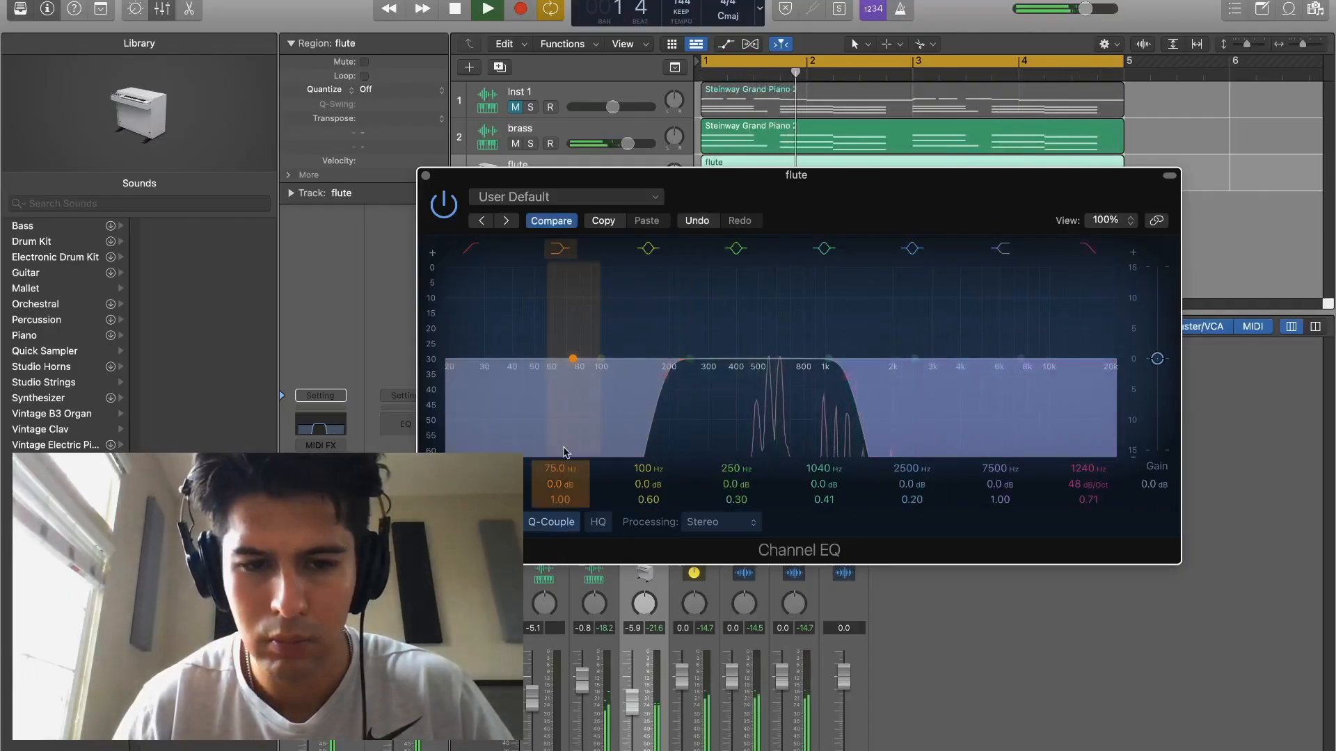
{"action": "left_click_drag", "start_coordinate": [473, 468], "coordinate": [473, 445]}
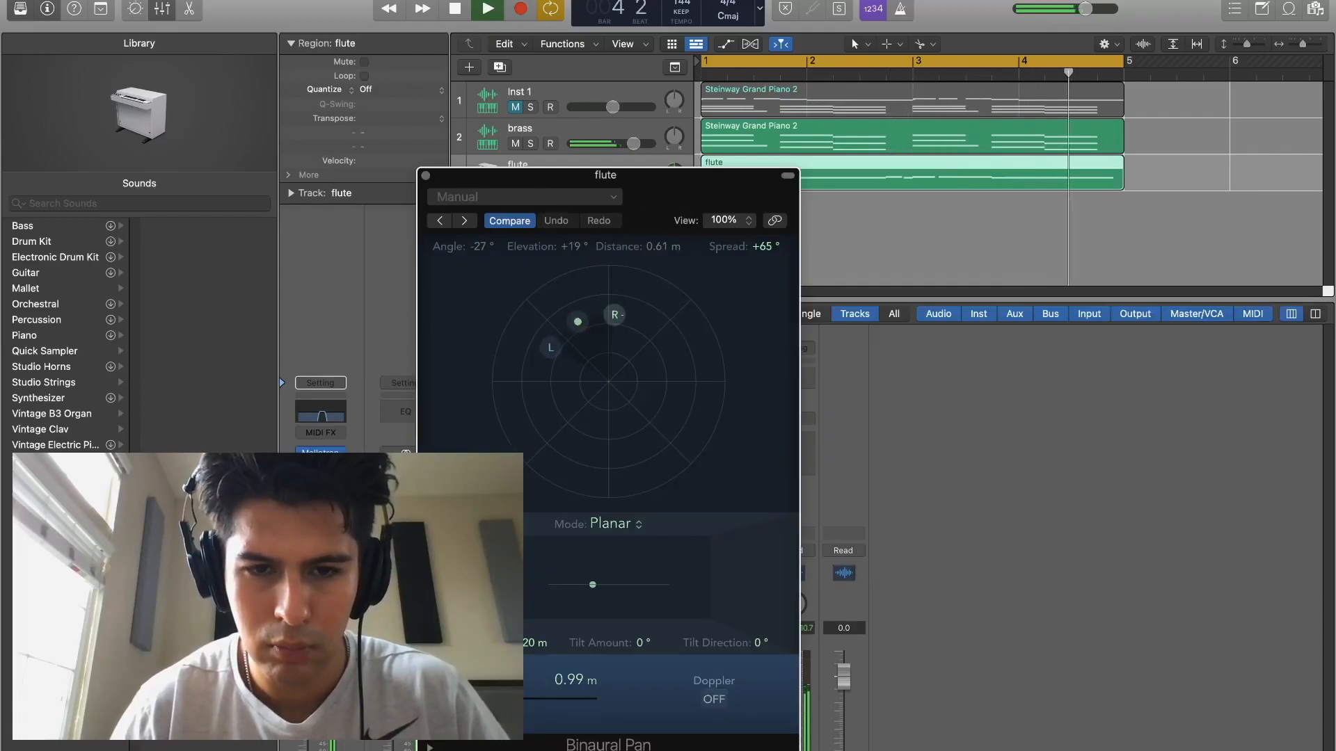
{"action": "left_click_drag", "start_coordinate": [618, 315], "coordinate": [585, 304]}
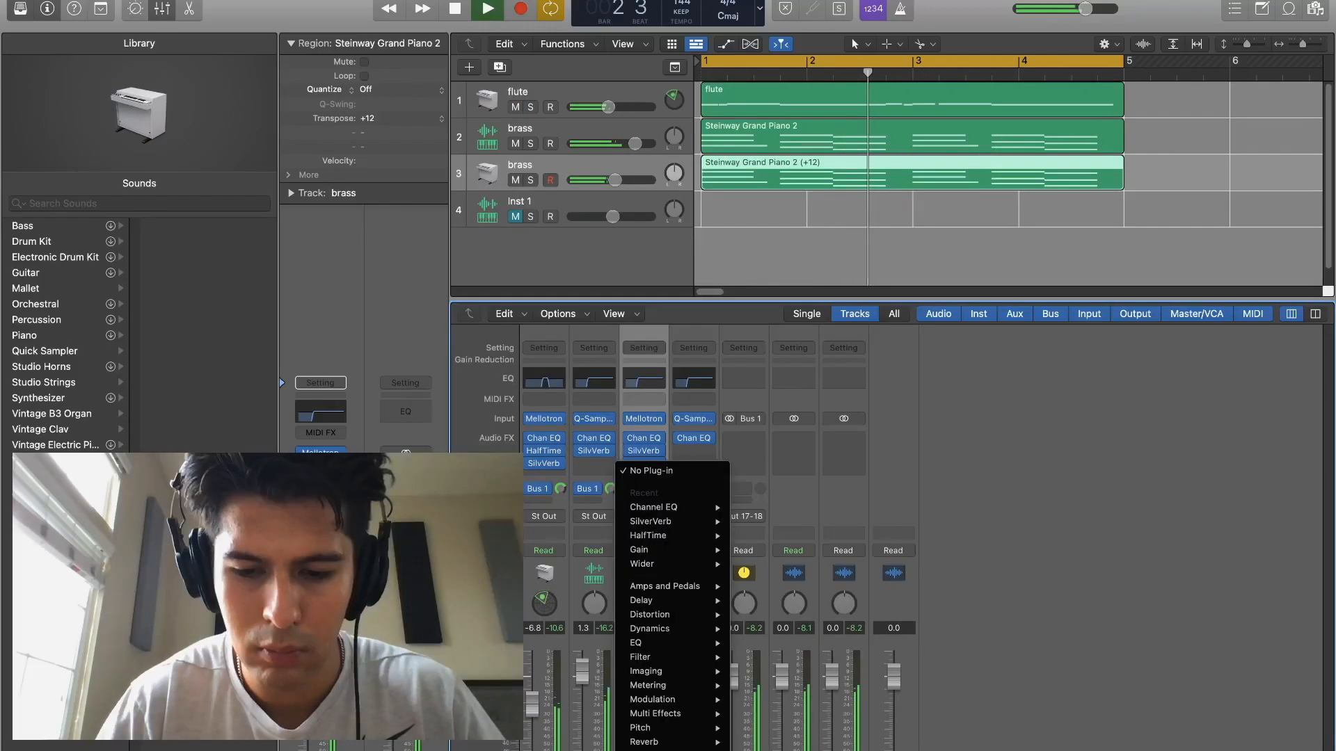
Insert the Wider plug-in on the +12 brass track and increase its stereo width
{"action": "left_click", "coordinate": [642, 564]}
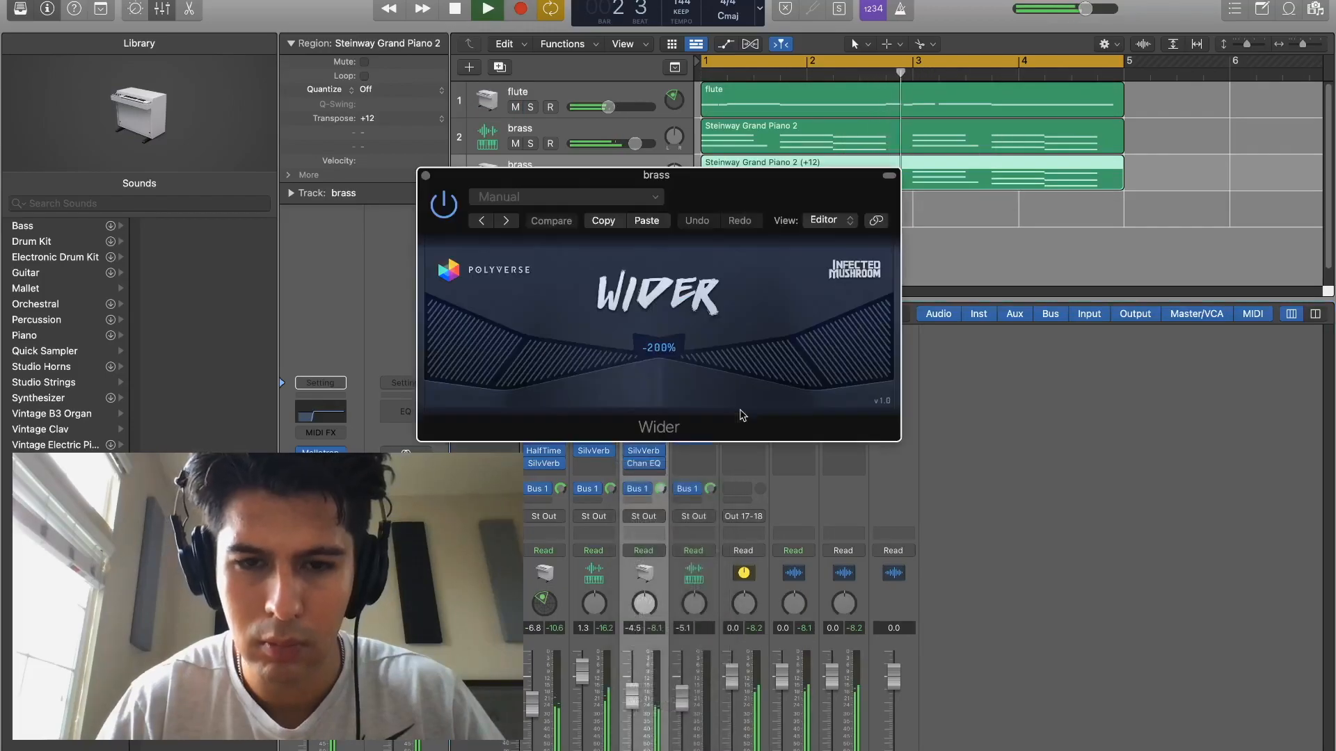
{"action": "left_click_drag", "start_coordinate": [645, 341], "coordinate": [665, 231]}
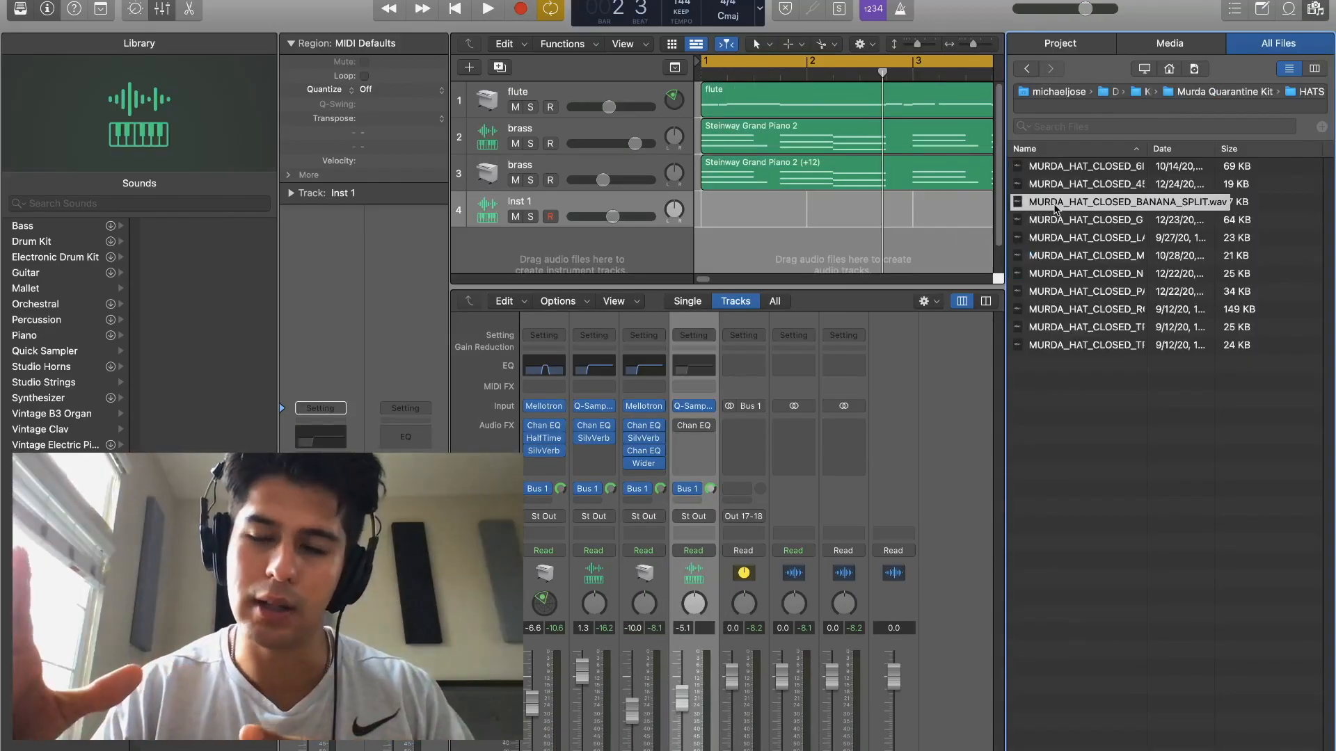
Audition the closed hi-hat samples in the Murda Quarantine Kit's HATS folder one after another
{"action": "left_click", "coordinate": [1062, 172]}
{"action": "key", "text": "Down"}
{"action": "key", "text": "Down"}
{"action": "key", "text": "Down"}
{"action": "key", "text": "Down"}
{"action": "key", "text": "Down"}
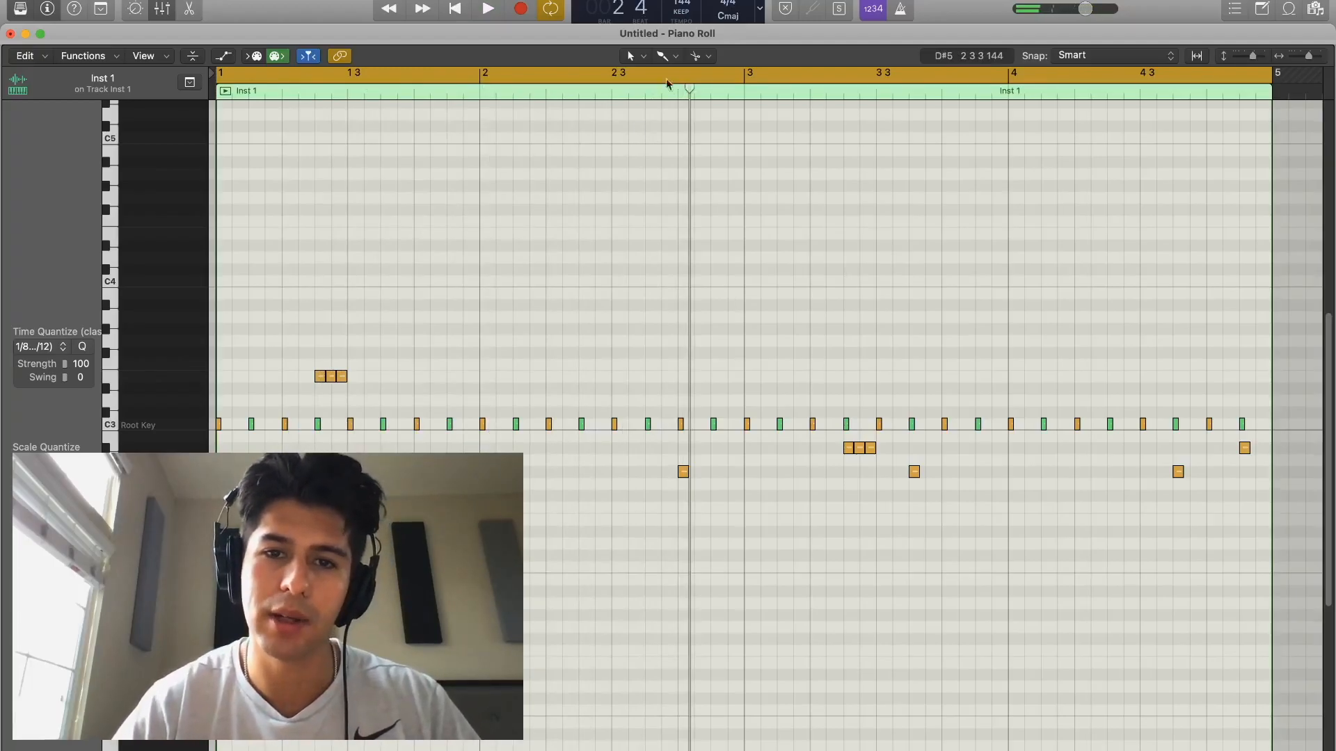
Replace the hi-hat notes in bars 3 and 4 with a repeat of the pattern from bars 1 and 2
{"action": "left_click_drag", "start_coordinate": [483, 362], "coordinate": [885, 363]}
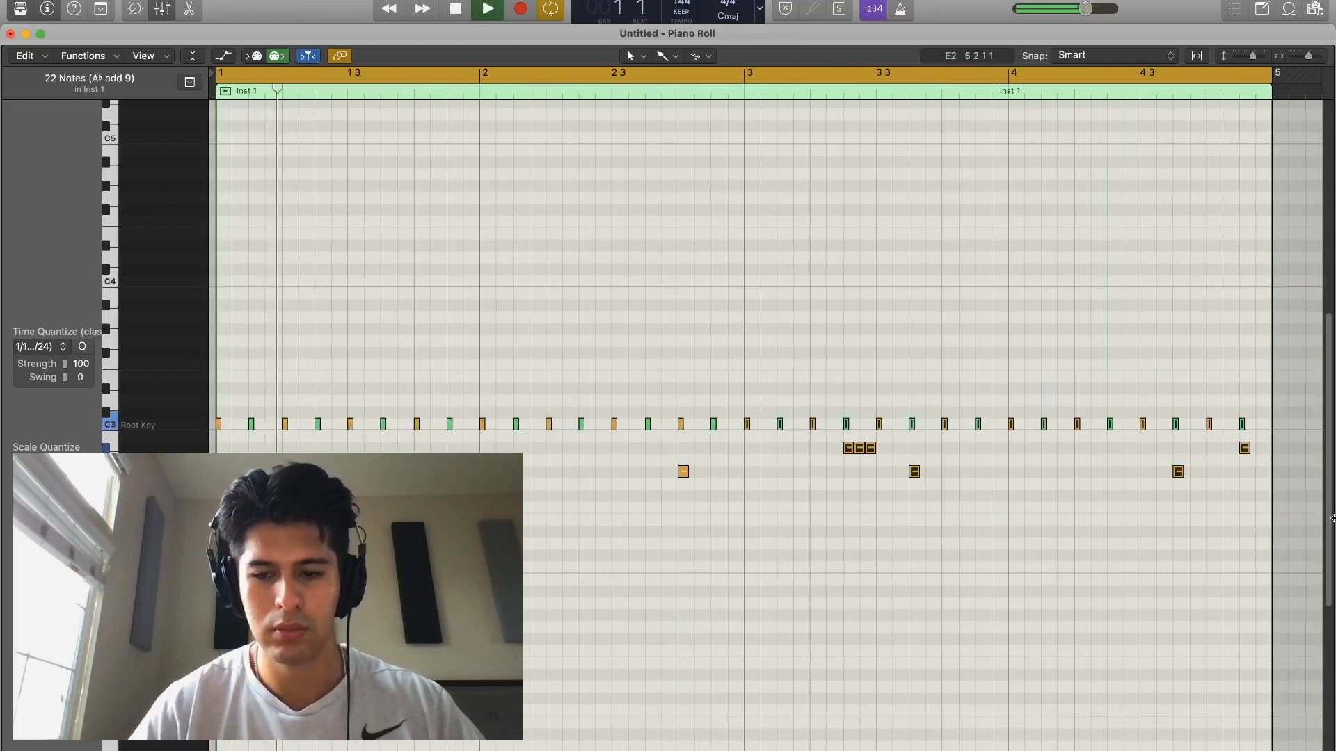
{"action": "key", "text": "Delete"}
{"action": "key", "text": "super+a"}
{"action": "key", "text": "super+z"}
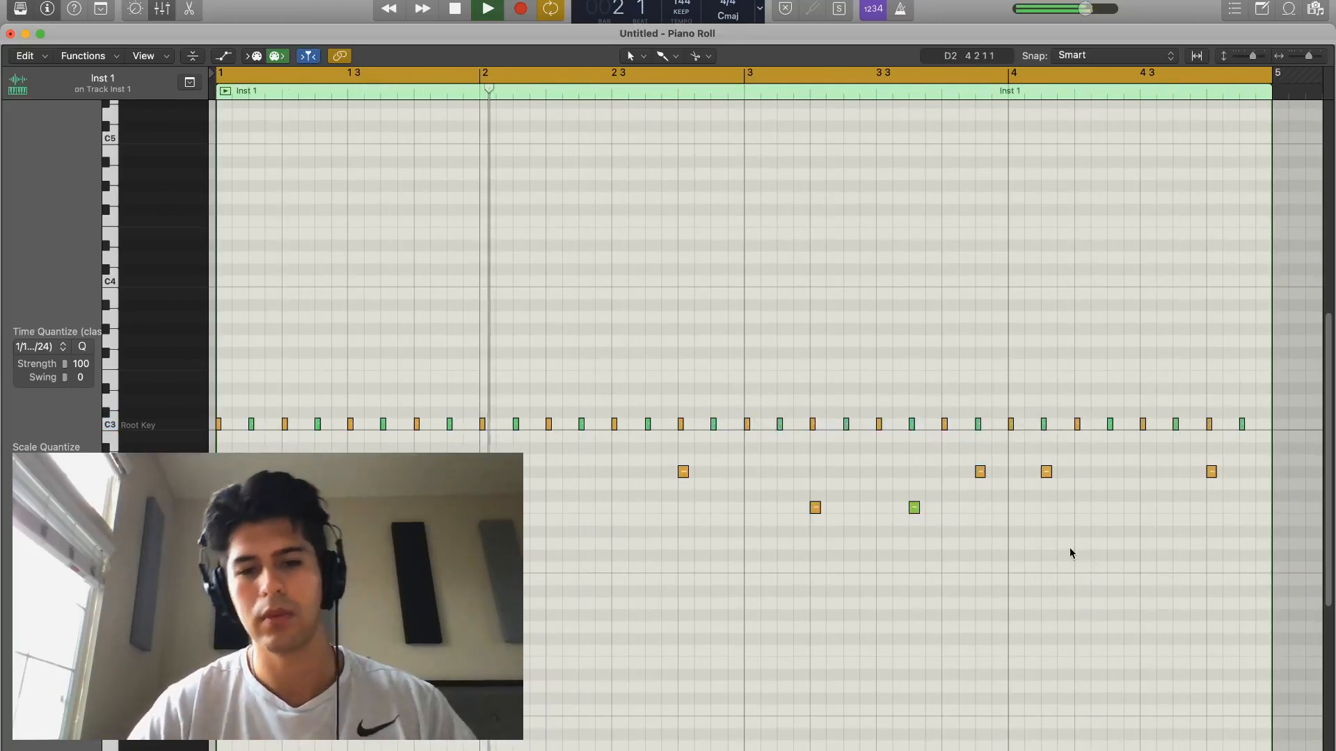
Stop playback and show the velocity lane below the 42 selected hi-hat notes
{"action": "key", "text": "space"}
{"action": "scroll", "coordinate": [1070, 547], "scroll_direction": "down", "scroll_amount": 3}
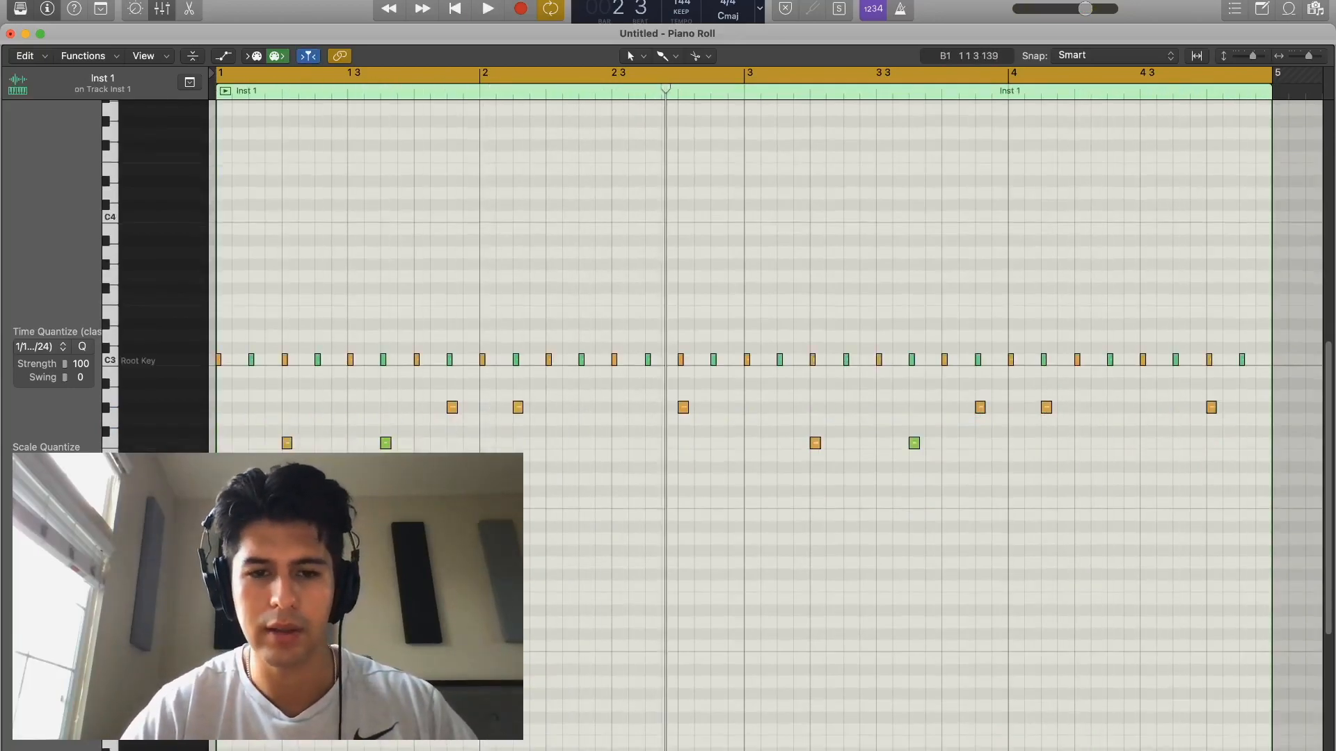
{"action": "key", "text": "a"}
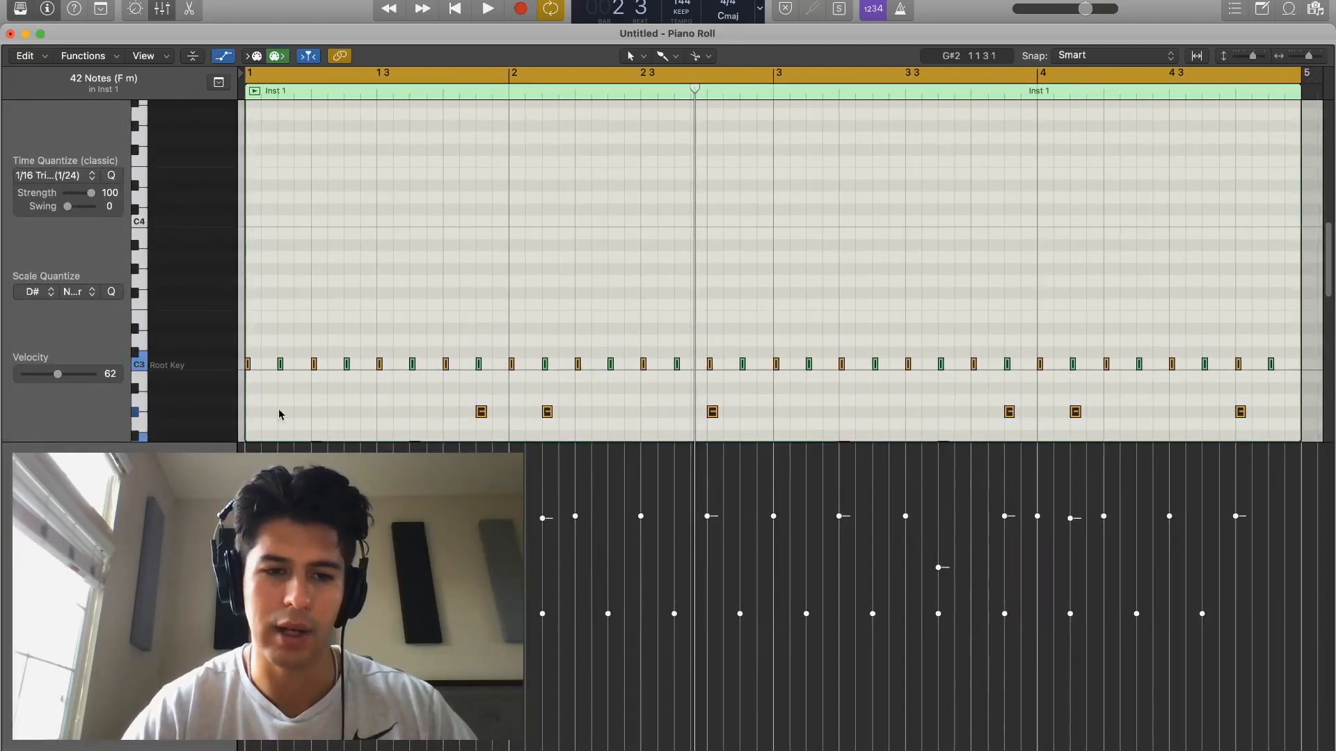
{"action": "scroll", "coordinate": [420, 363], "scroll_direction": "down", "scroll_amount": 1}
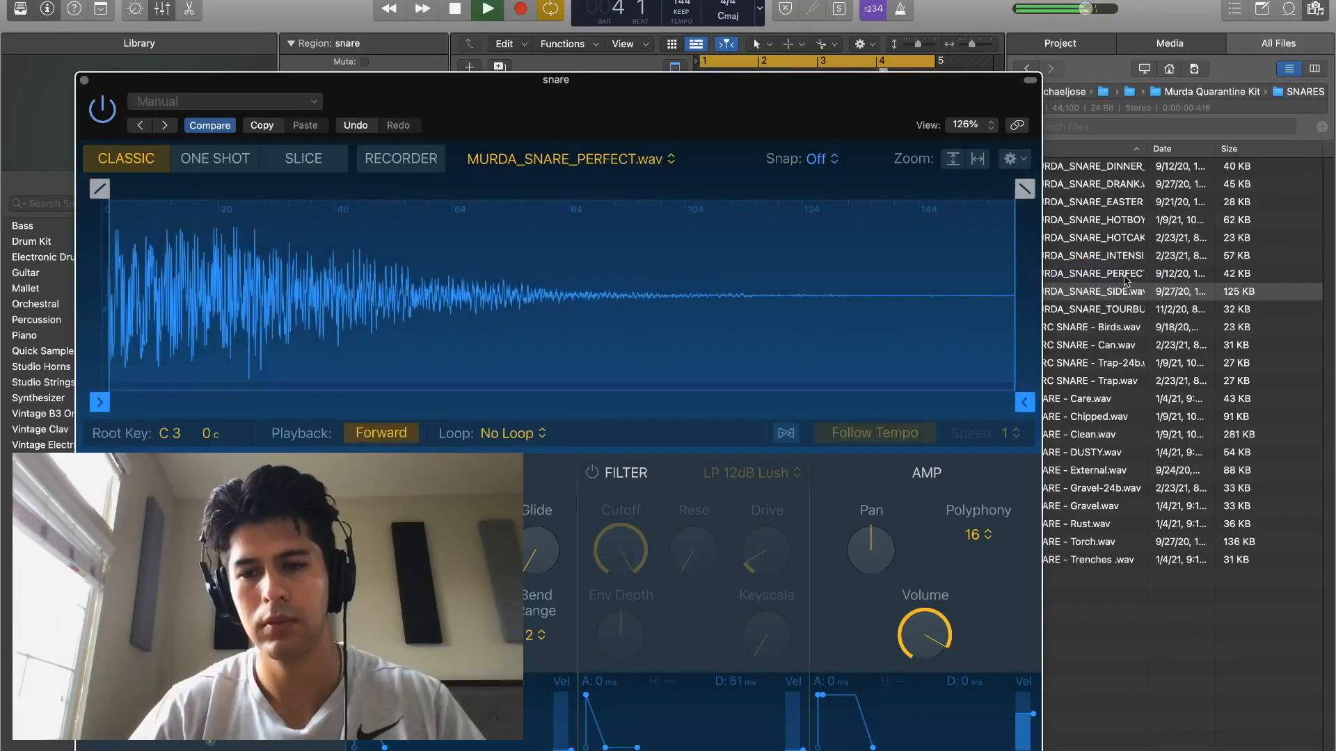
Load MURDA_SNARE_TOURBUS.wav into the snare's sampler, closing the sampler window and the file browser
{"action": "left_click_drag", "start_coordinate": [1128, 308], "coordinate": [874, 302]}
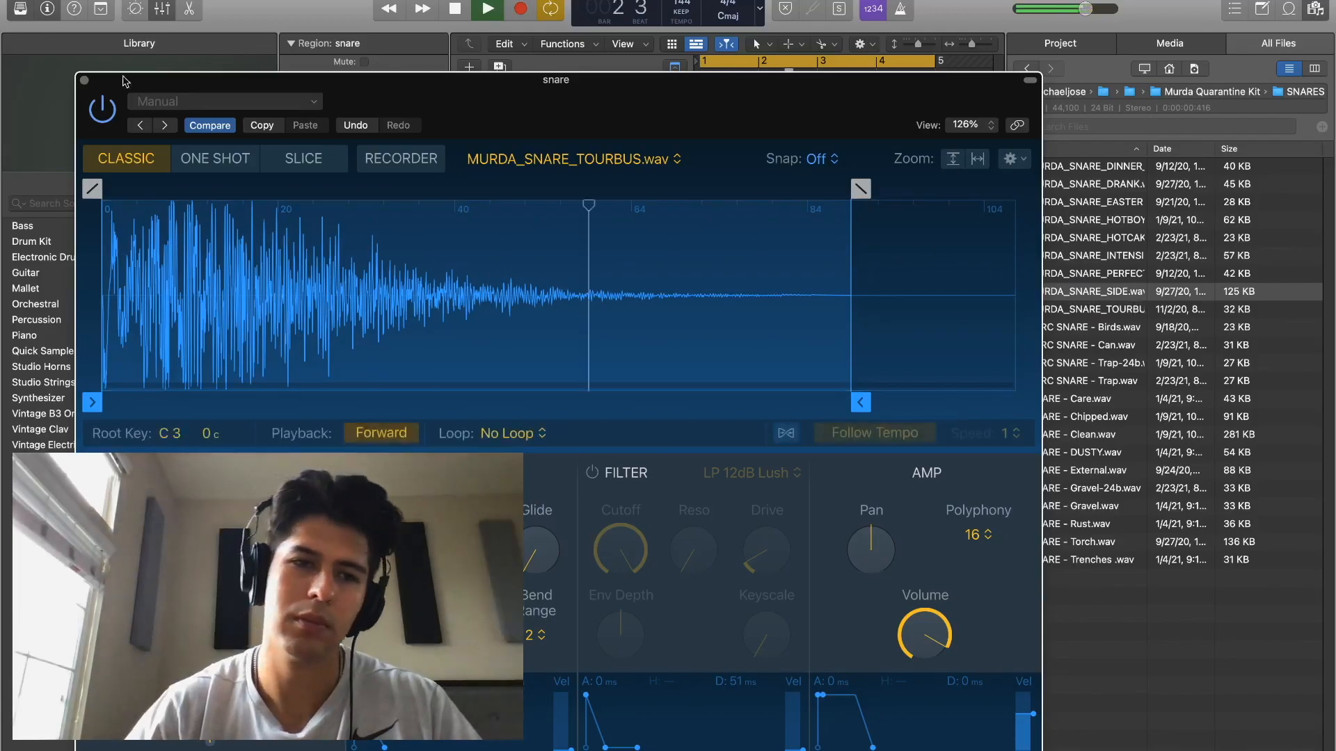
{"action": "left_click", "coordinate": [85, 80]}
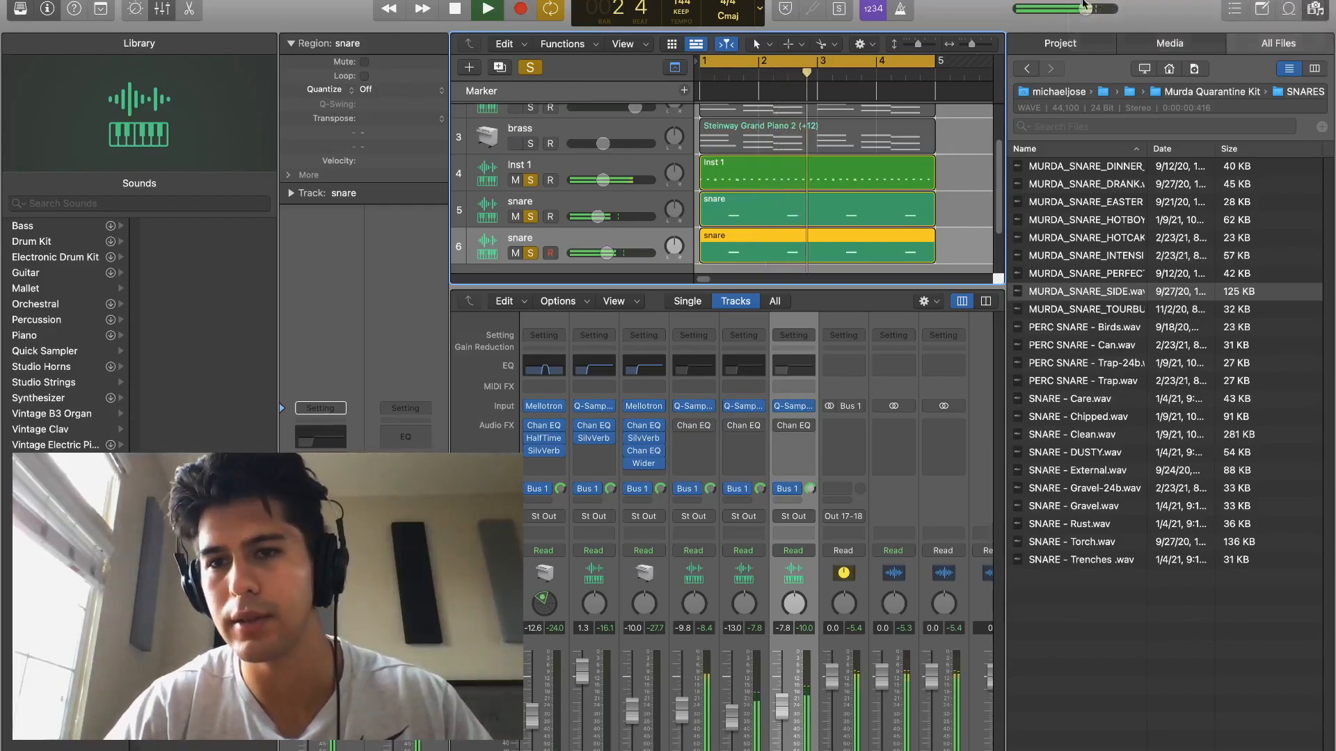
{"action": "left_click", "coordinate": [1317, 11]}
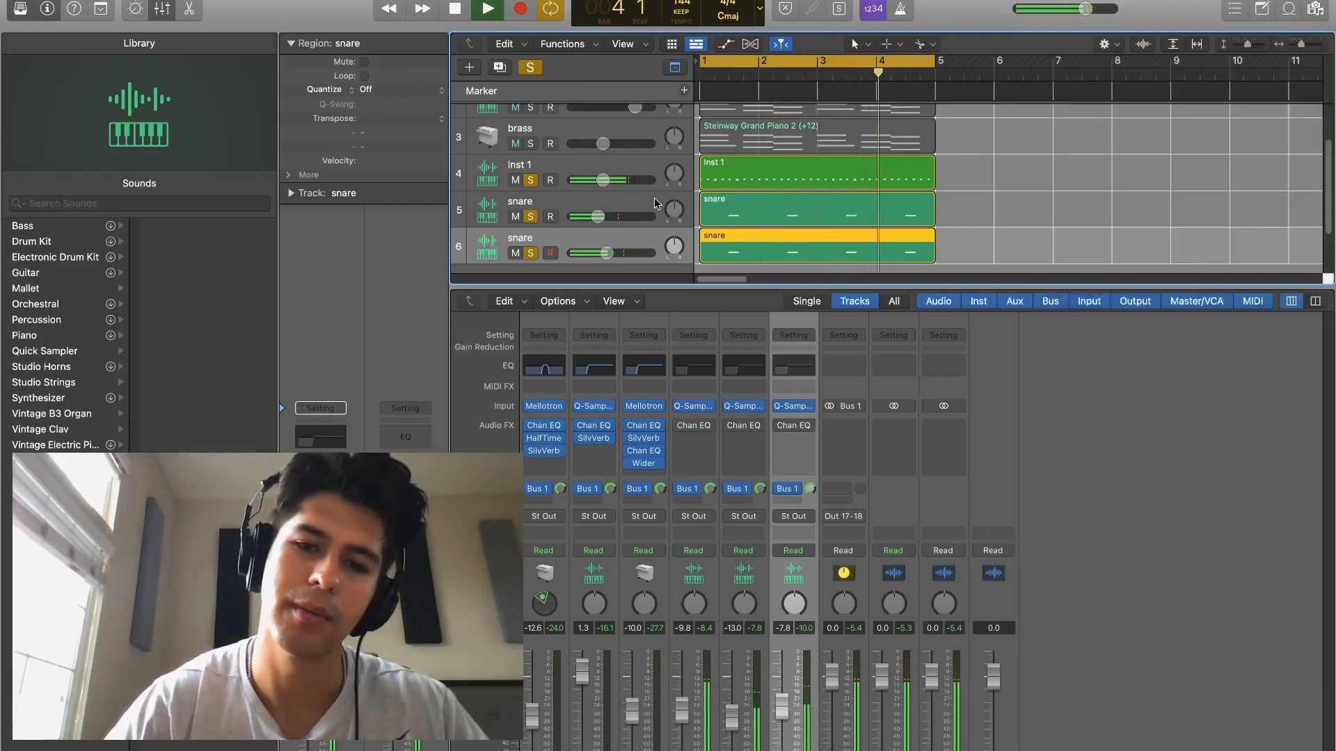
Solo the brass tracks so they play together with the soloed hi-hat and snare tracks
{"action": "left_click", "coordinate": [530, 143]}
{"action": "scroll", "coordinate": [528, 160], "scroll_direction": "up", "scroll_amount": 2}
{"action": "left_click", "coordinate": [528, 144]}
{"action": "scroll", "coordinate": [527, 149], "scroll_direction": "up", "scroll_amount": 1}
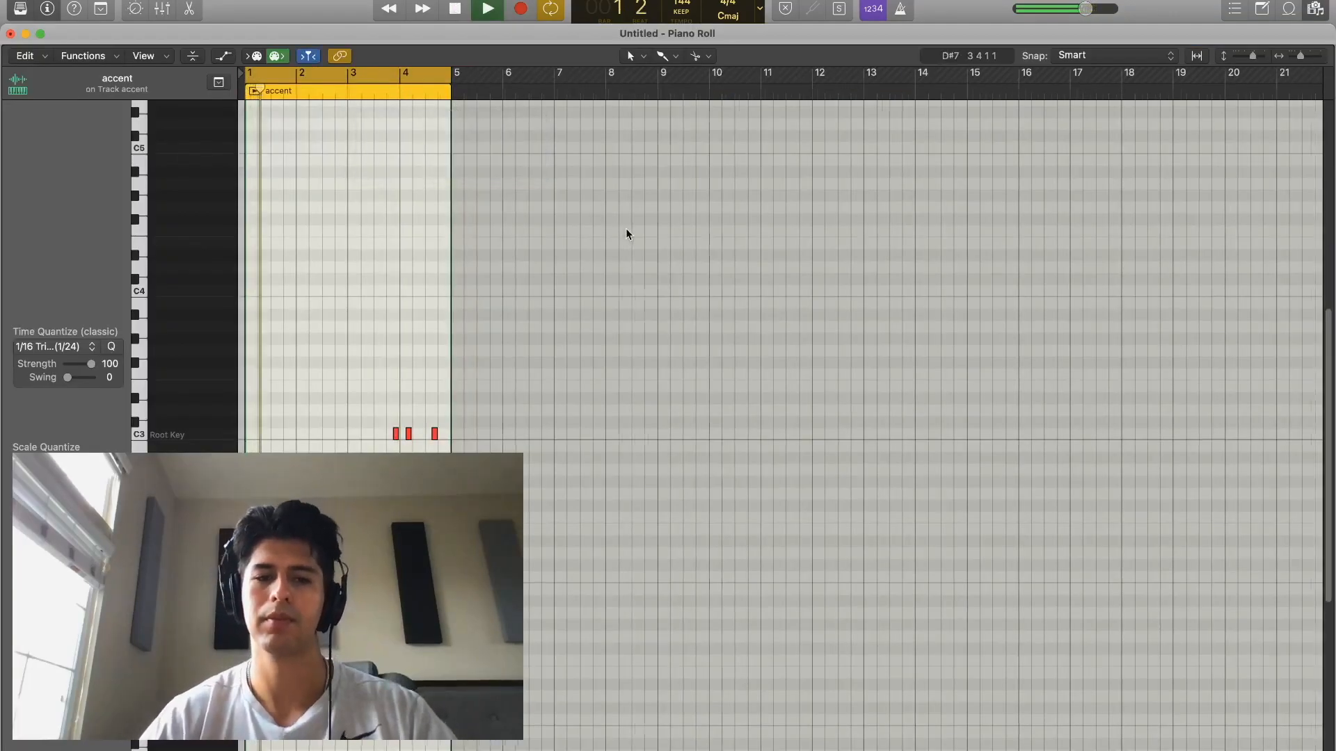
Fit the accent region's notes to the width of the Piano Roll
{"action": "key", "text": "z"}
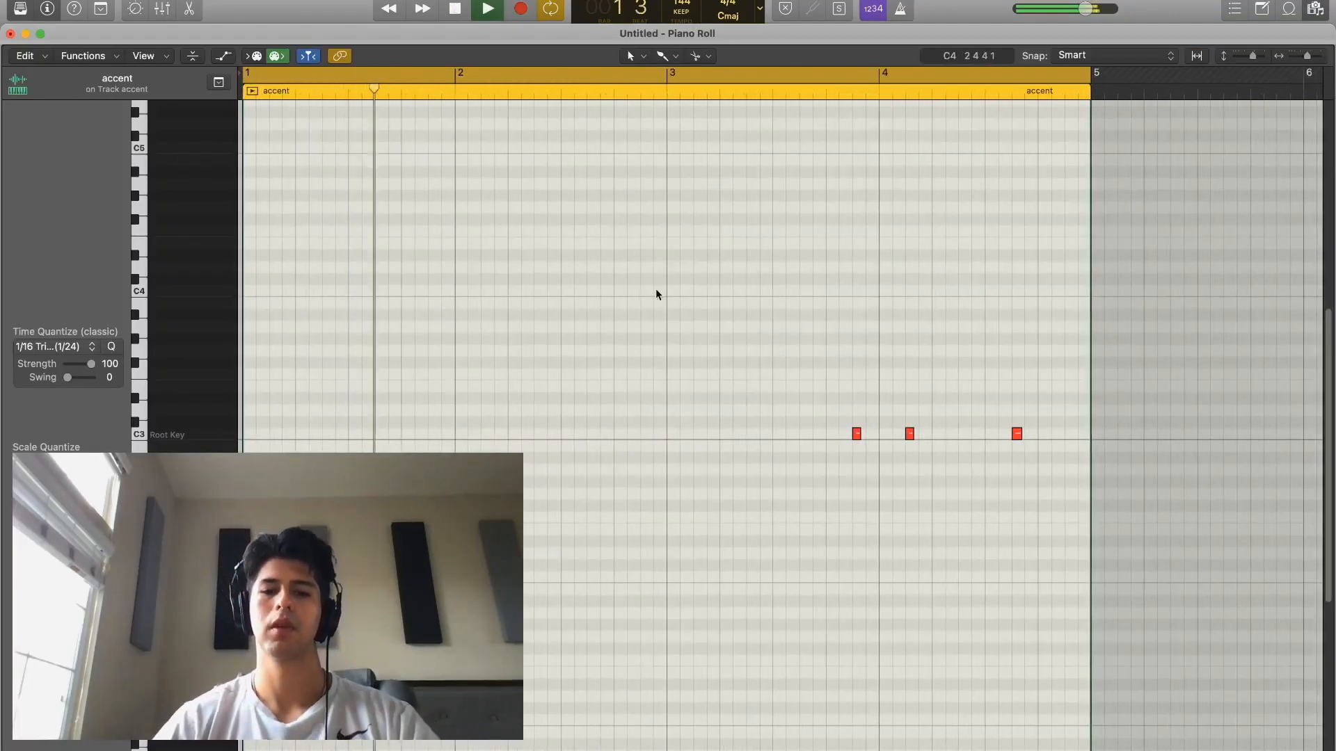
{"action": "scroll", "coordinate": [655, 289], "scroll_direction": "left", "scroll_amount": 1}
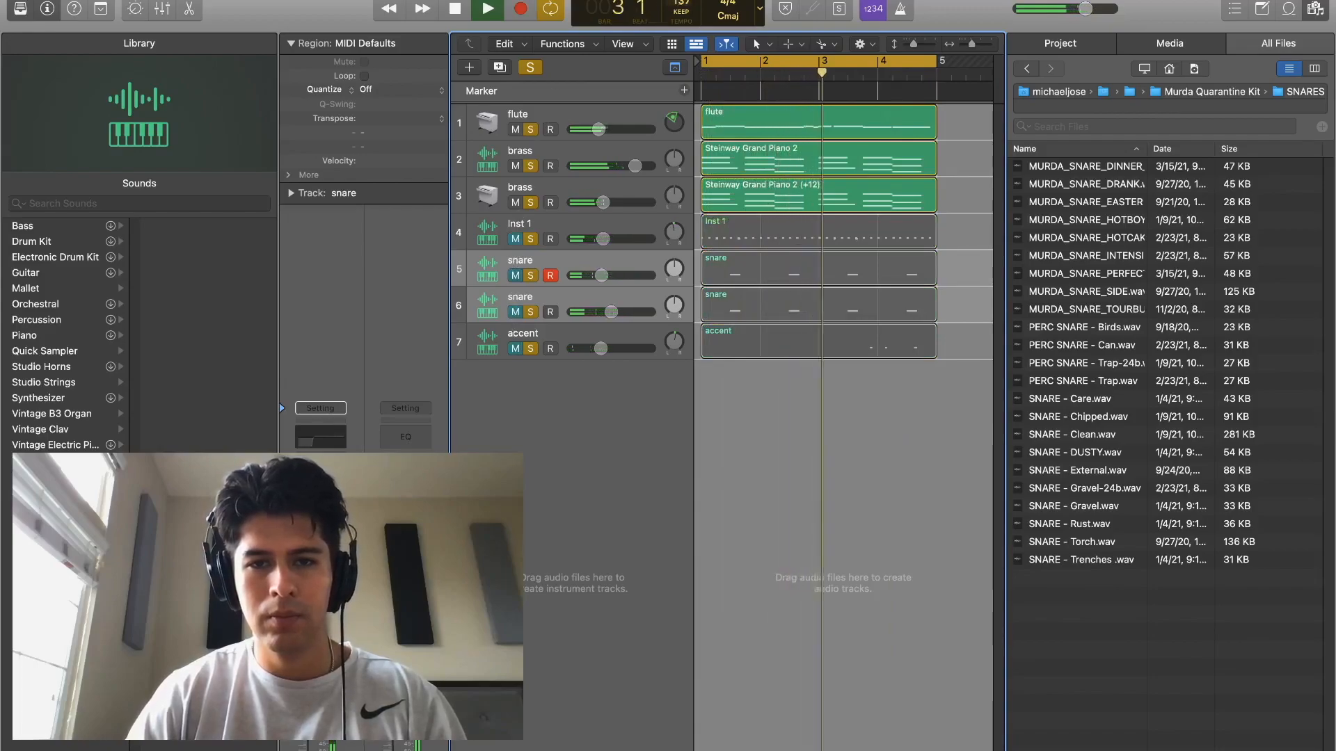
Stop playback and go up to the Murda Quarantine Kit folder in the file browser
{"action": "key", "text": "space"}
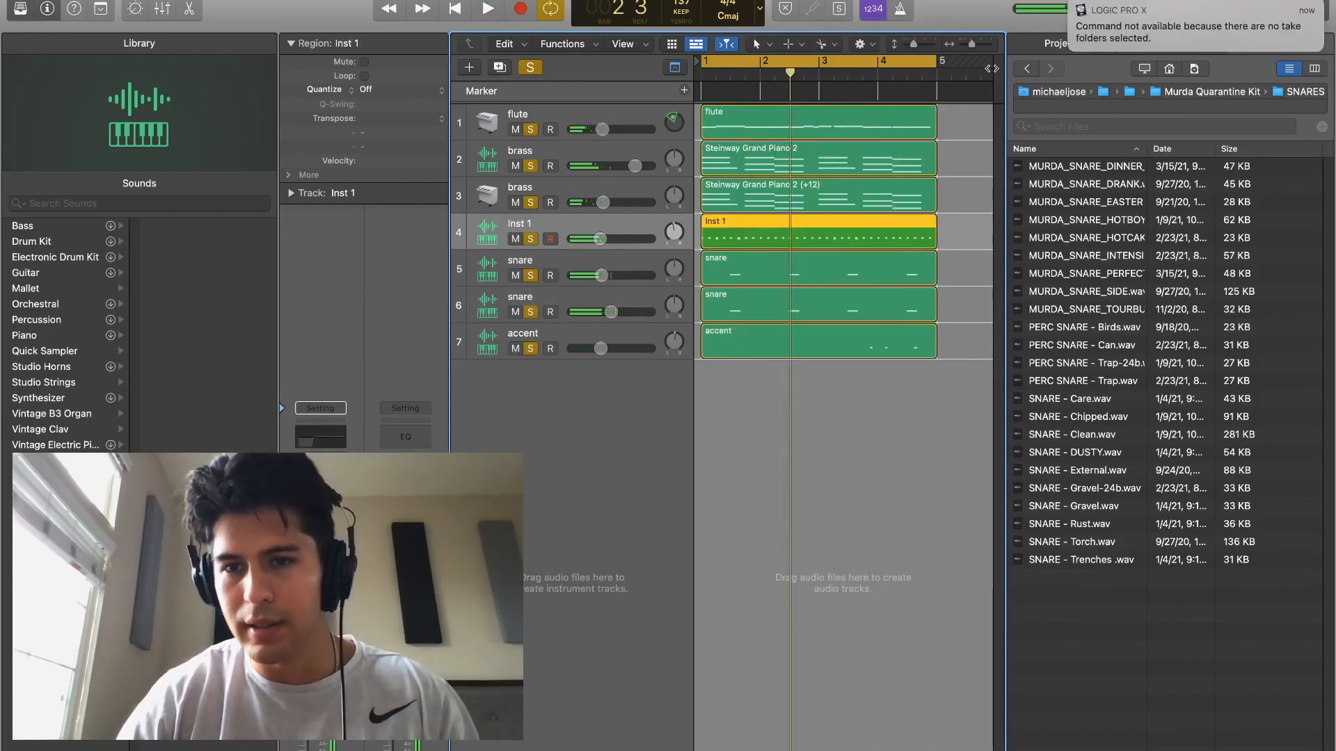
{"action": "left_click", "coordinate": [1162, 92]}
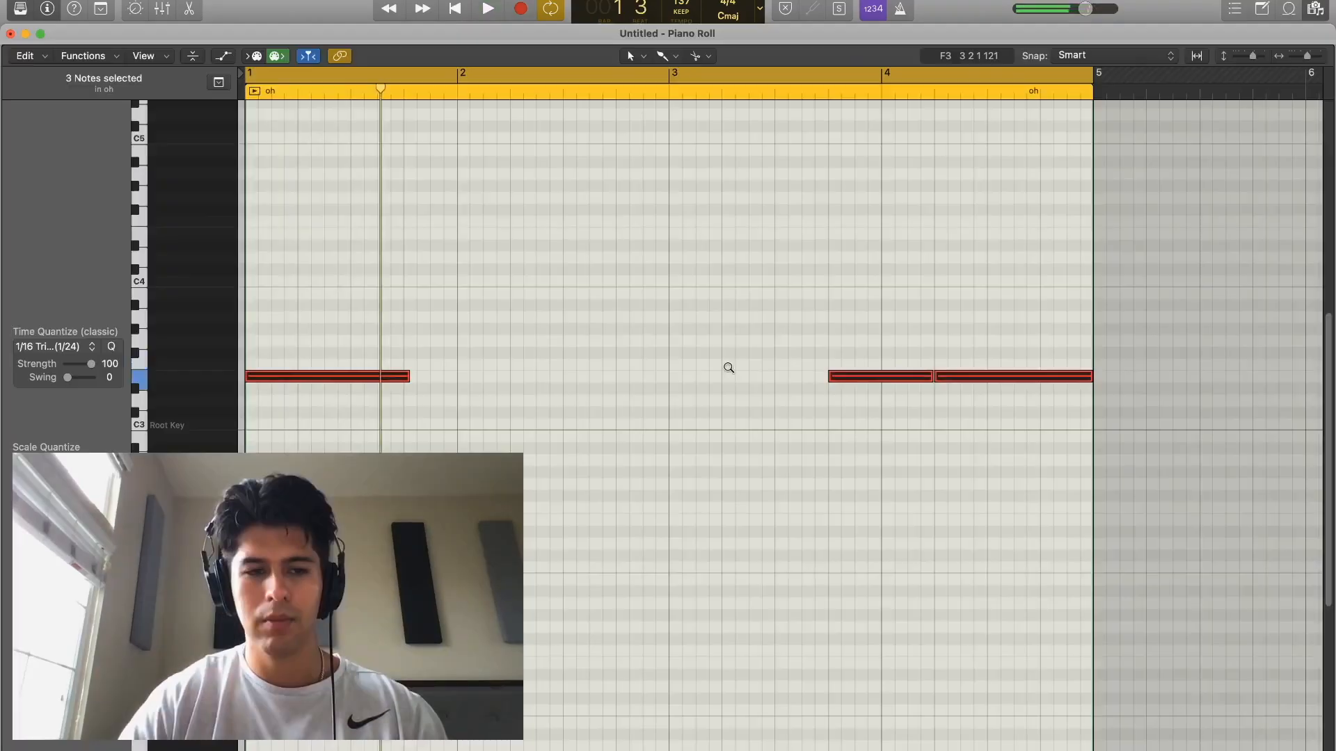
Transpose the three selected notes of the oh region down two semitones, play the region and deselect them
{"action": "key", "text": "alt+Down"}
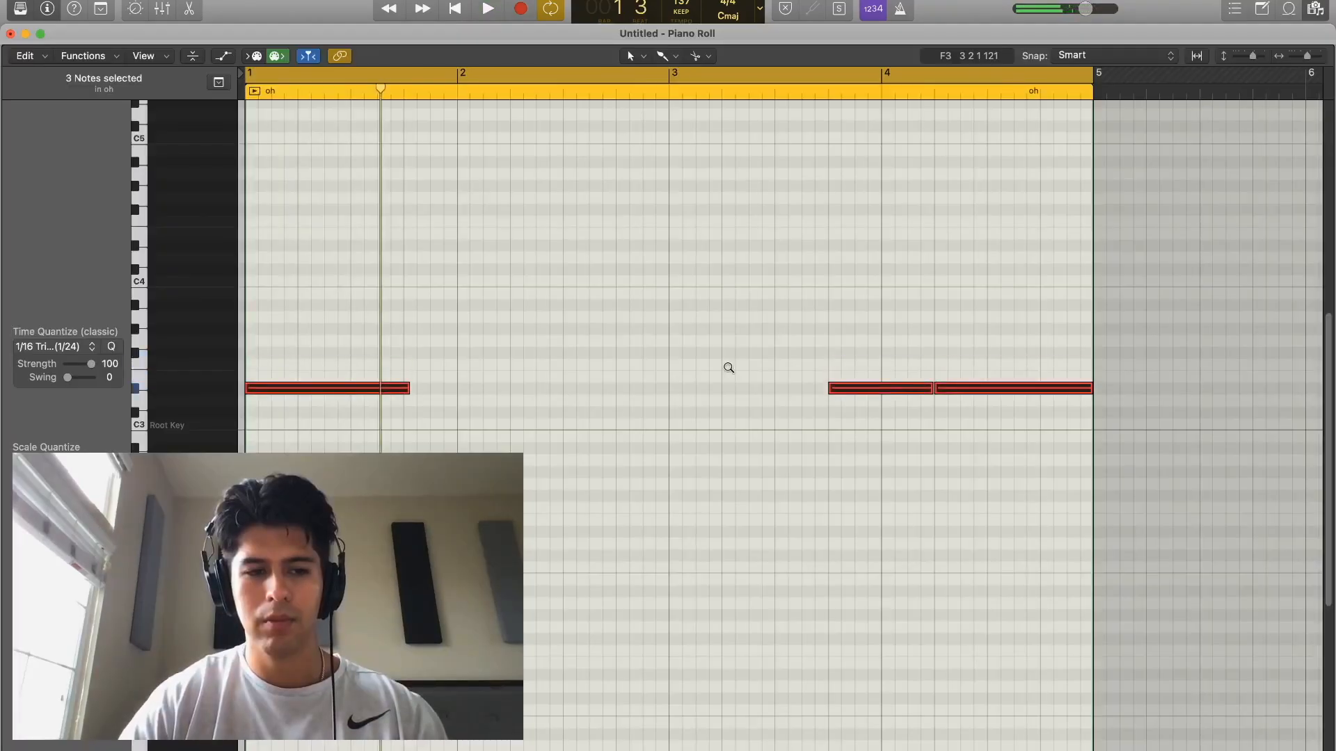
{"action": "key", "text": "alt+Down"}
{"action": "key", "text": "space"}
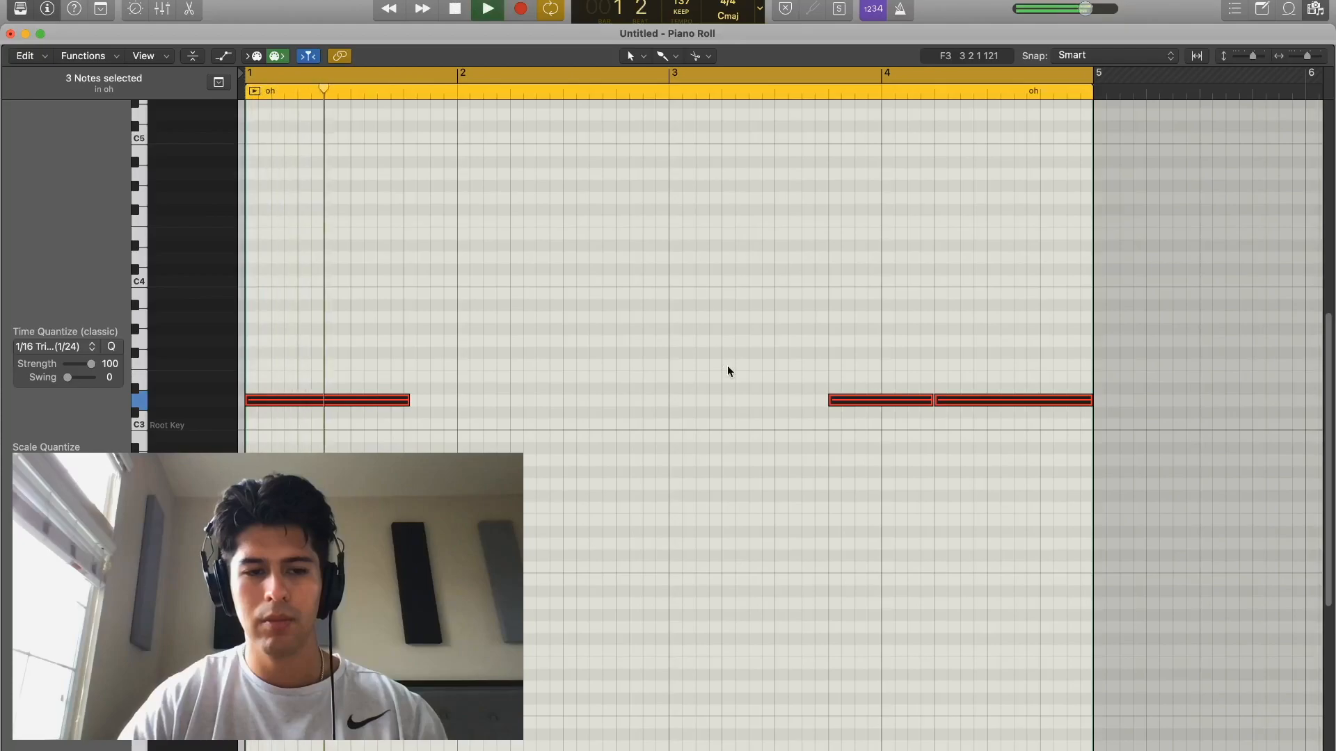
{"action": "left_click", "coordinate": [727, 371]}
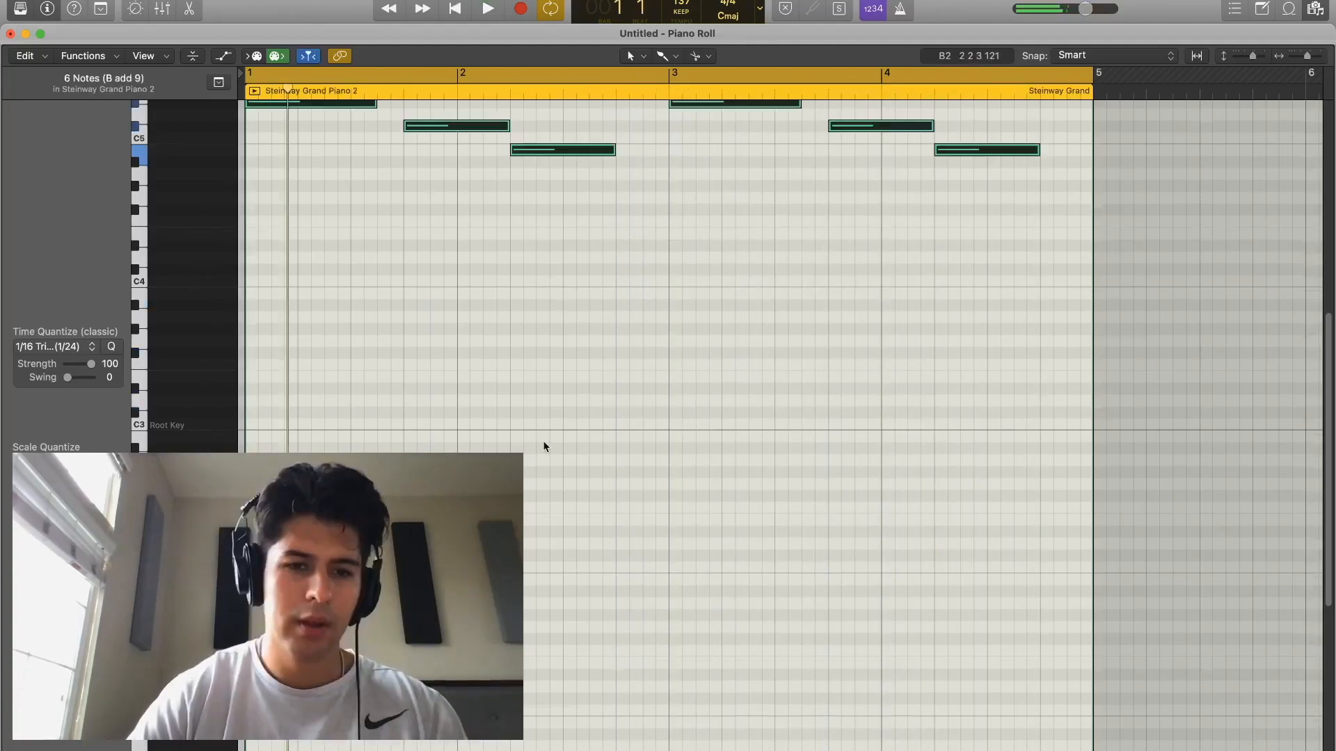
Transpose the six selected notes in the Steinway Grand Piano 2 region up one octave and play the result
{"action": "scroll", "coordinate": [543, 440], "scroll_direction": "up", "scroll_amount": 5}
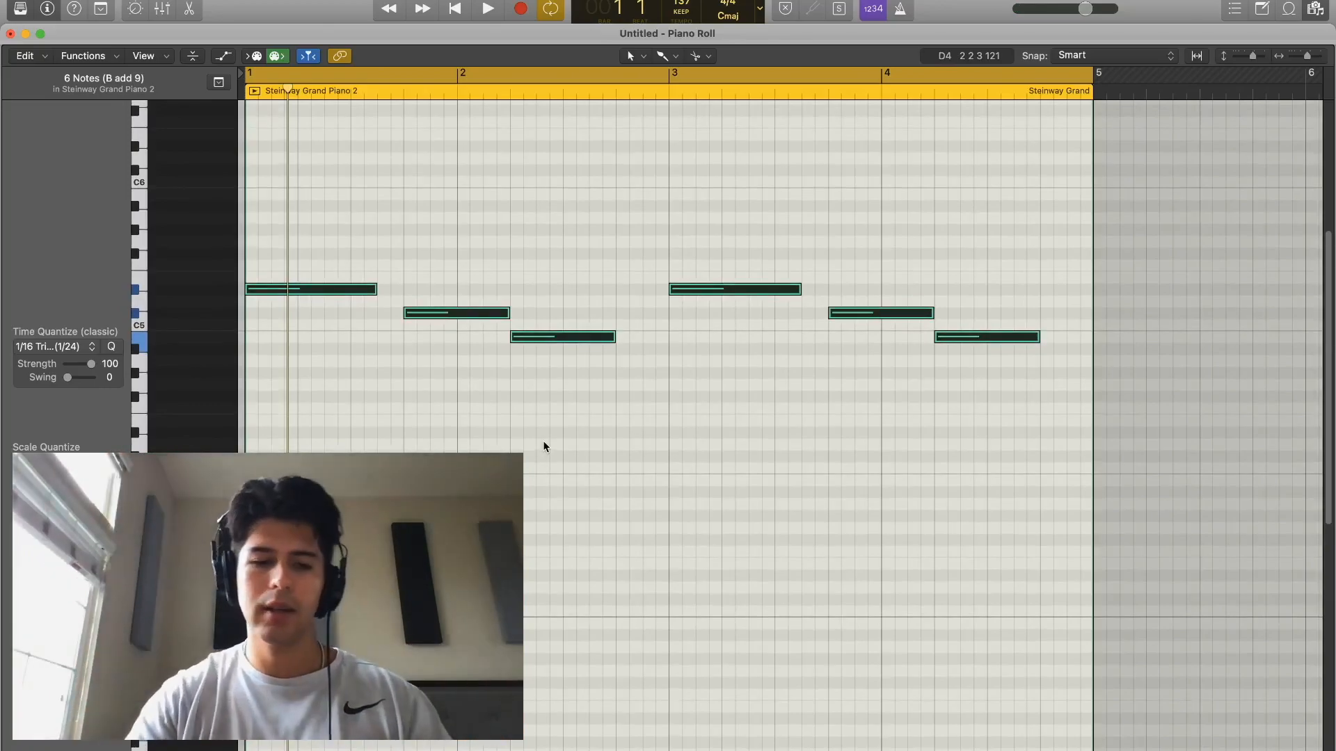
{"action": "key", "text": "alt+shift+Up"}
{"action": "key", "text": "space"}
{"action": "key", "text": "space"}
Raise the velocity of the six transposed notes, deselect them and play the region
{"action": "left_click_drag", "start_coordinate": [76, 528], "coordinate": [94, 529]}
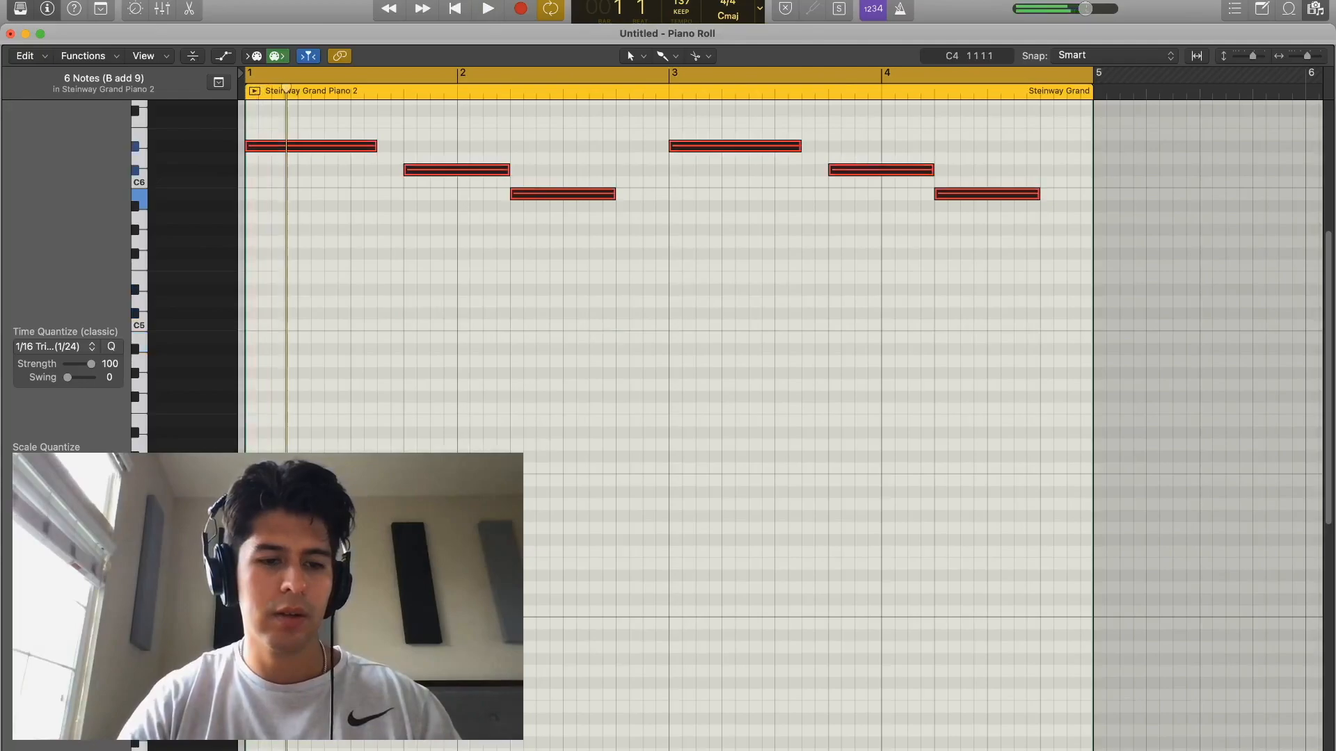
{"action": "left_click", "coordinate": [379, 354]}
{"action": "key", "text": "space"}
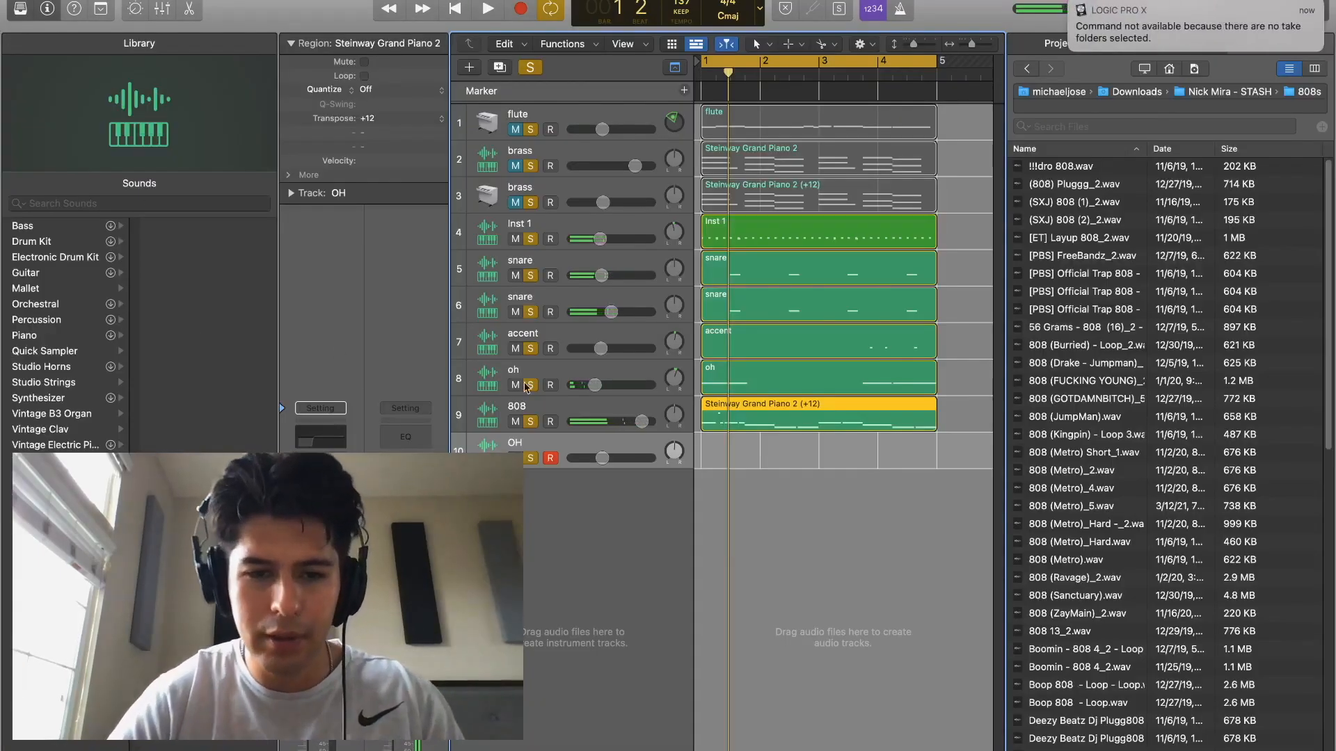
Set the 808 track's sampler polyphony to Mono, play the beat and close the sampler
{"action": "left_click", "coordinate": [577, 408]}
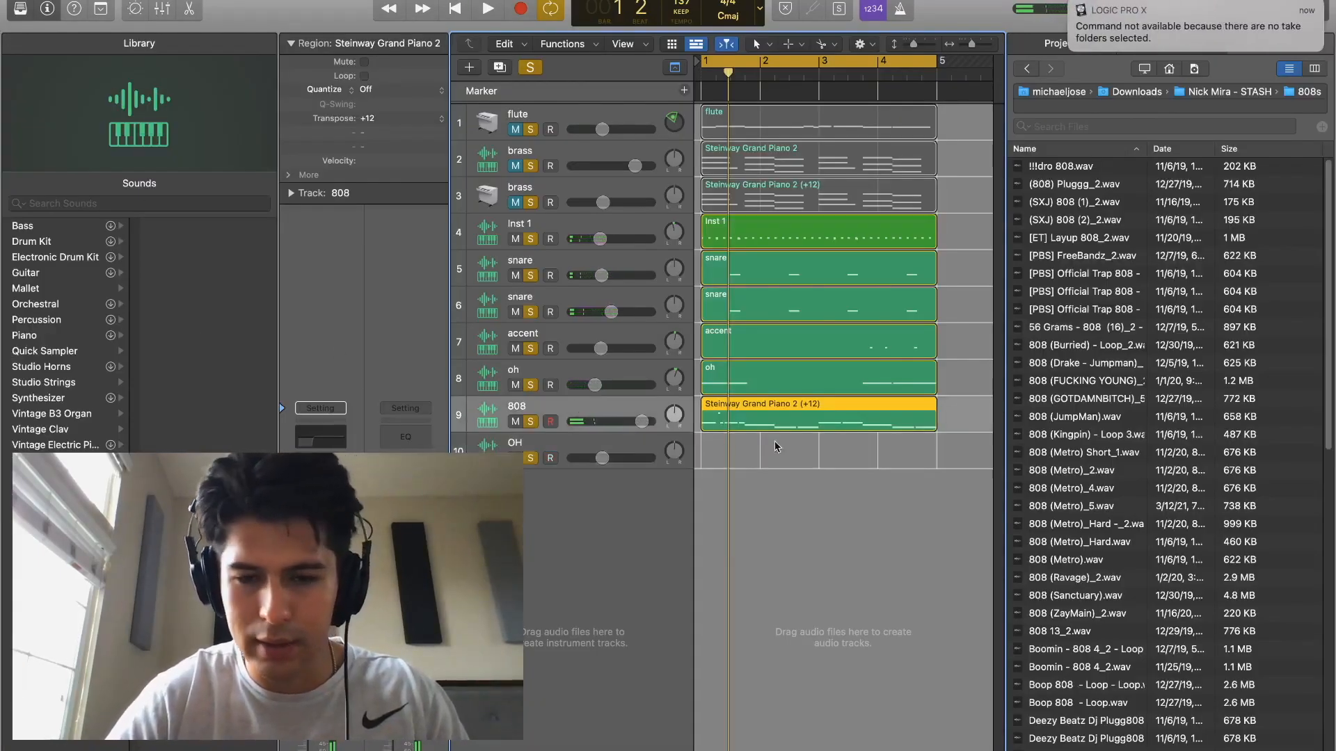
{"action": "key", "text": "v"}
{"action": "left_click", "coordinate": [943, 610]}
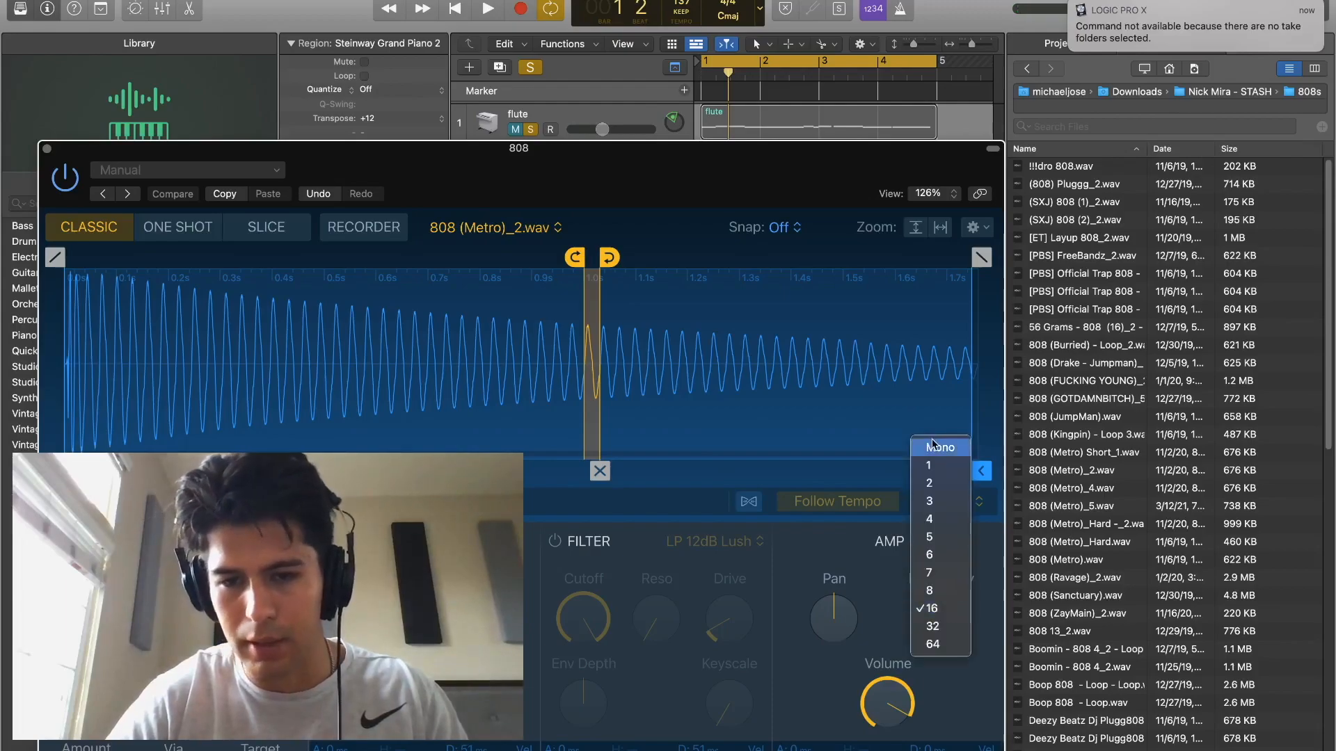
{"action": "left_click", "coordinate": [933, 447]}
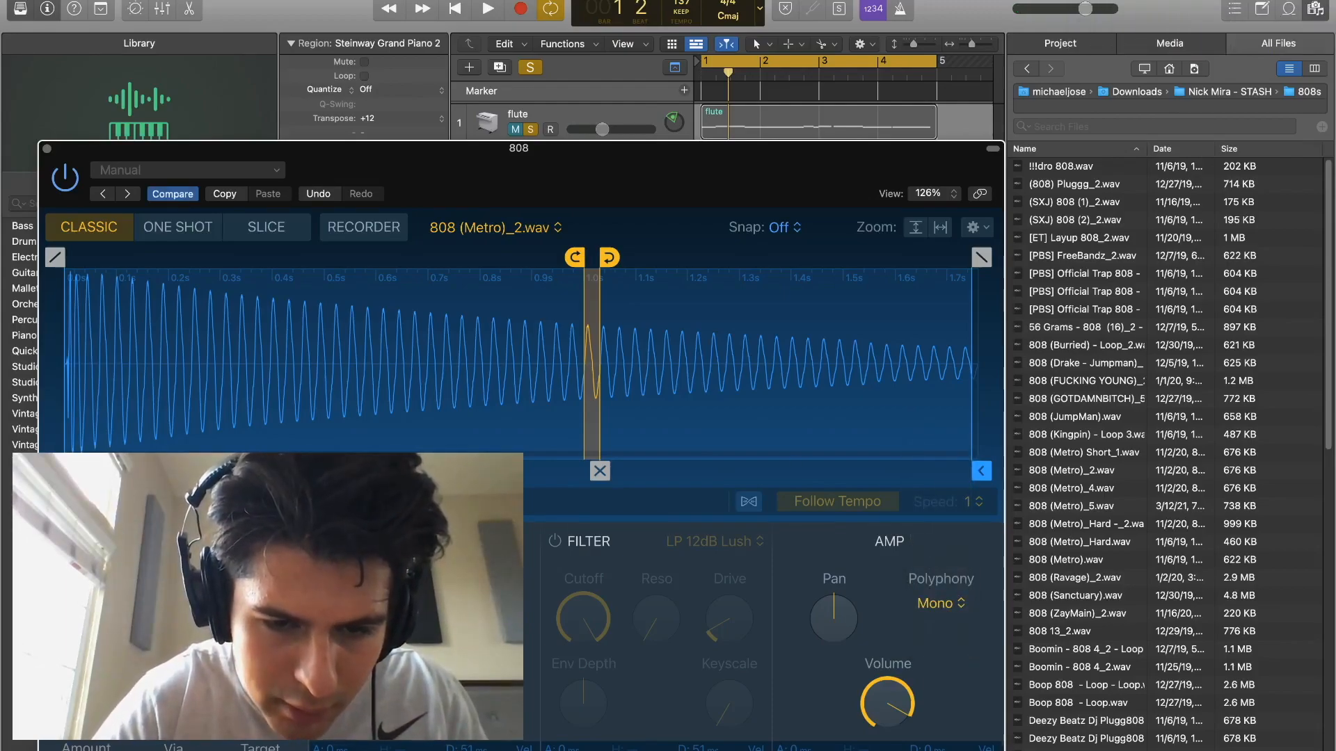
{"action": "key", "text": "space"}
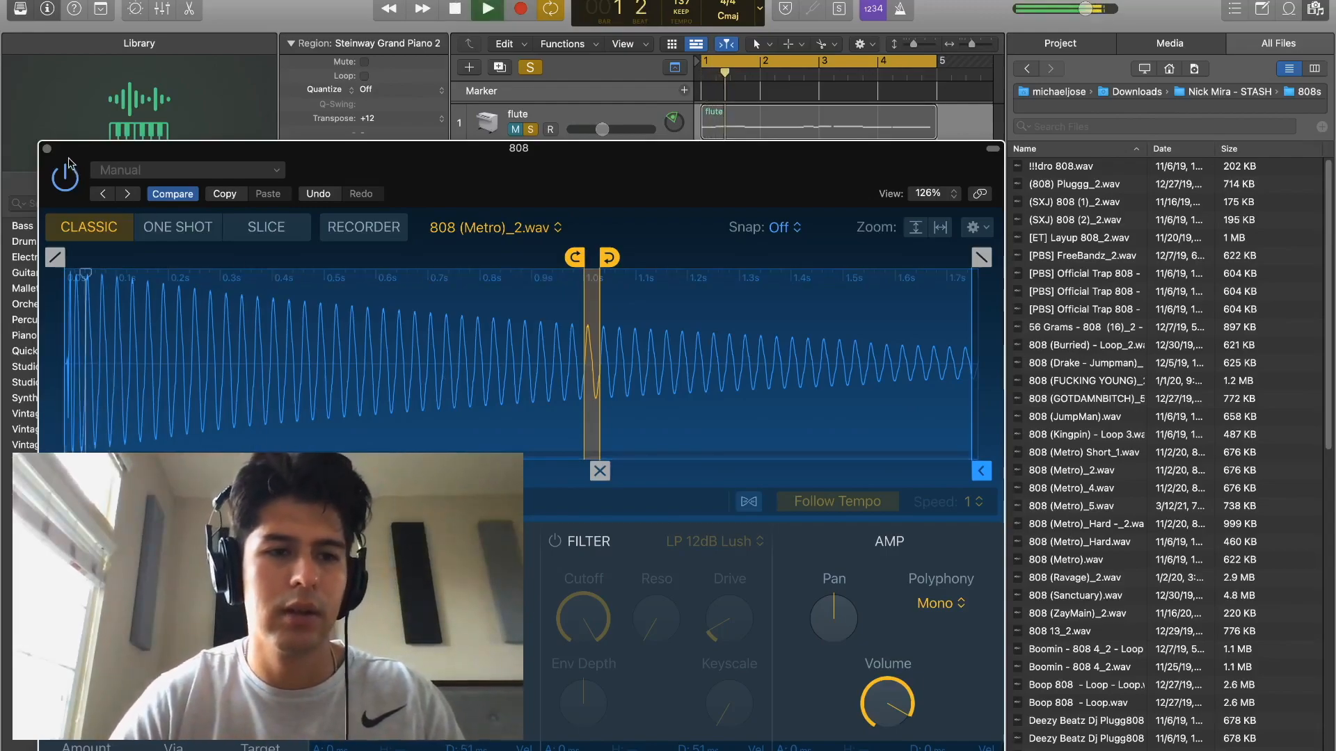
{"action": "left_click", "coordinate": [46, 149]}
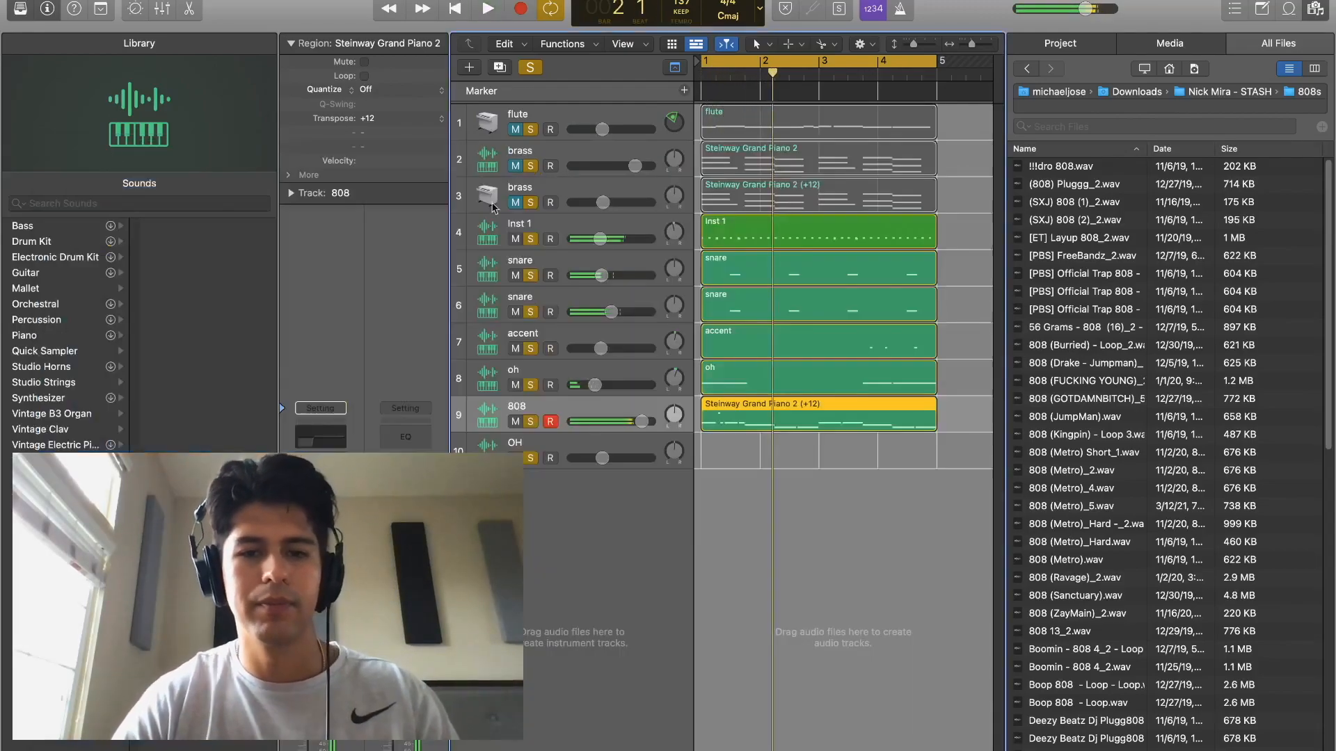
Inspect the notes of the 808 track's Steinway Grand Piano 2 region during playback
{"action": "double_click", "coordinate": [802, 410]}
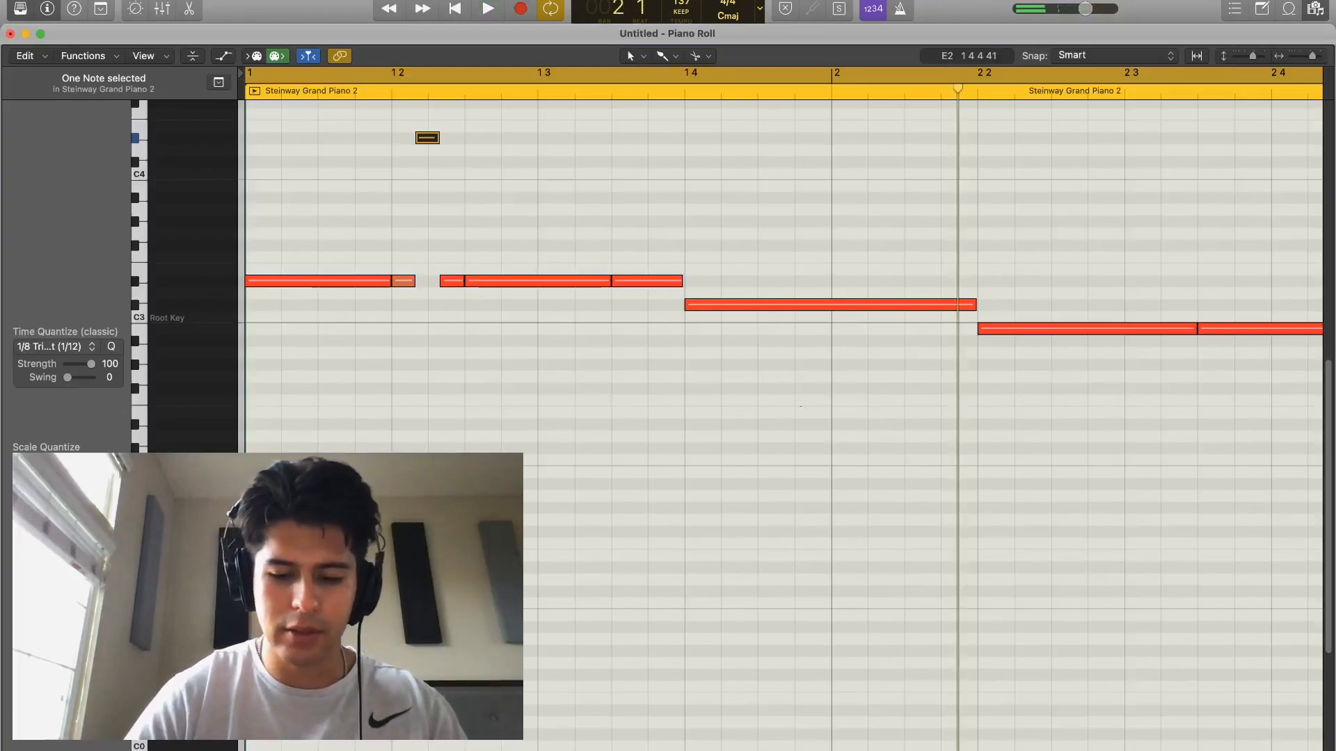
{"action": "left_click", "coordinate": [800, 406]}
{"action": "key", "text": "space"}
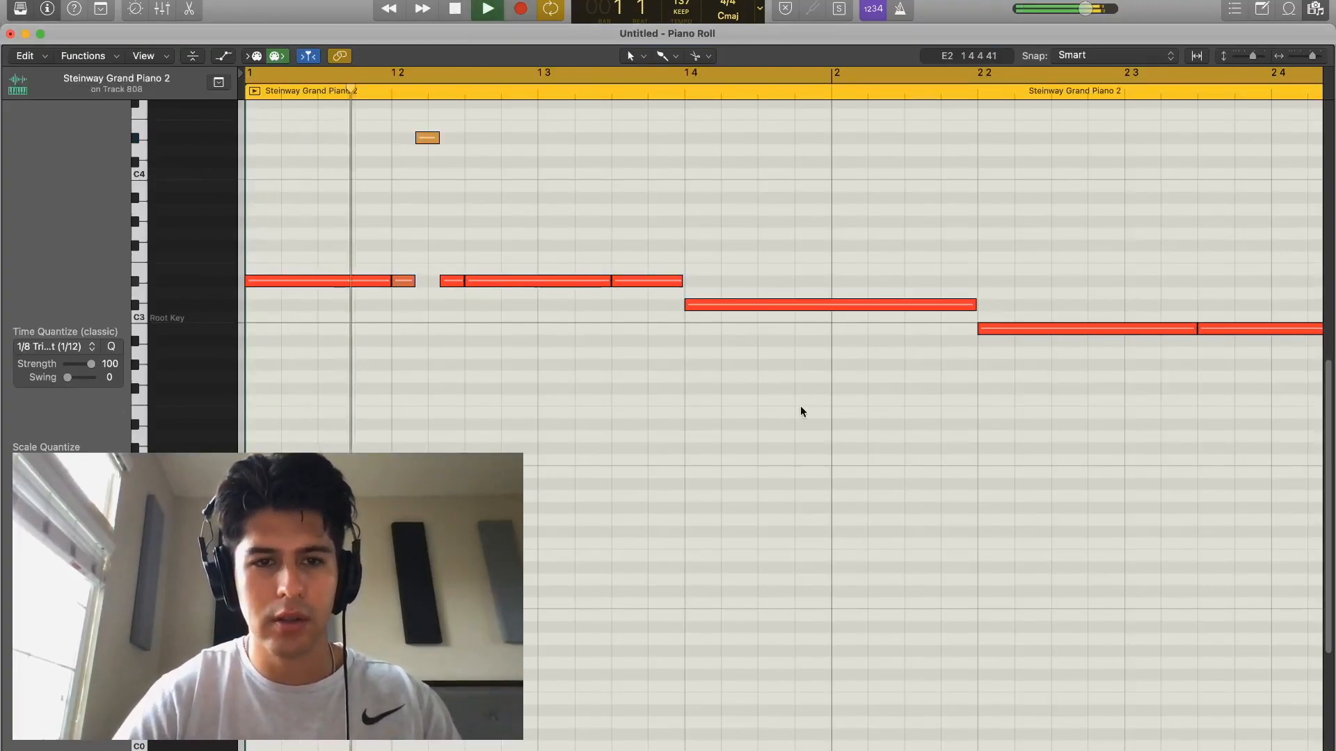
{"action": "scroll", "coordinate": [804, 504], "scroll_direction": "up", "scroll_amount": 2}
{"action": "scroll", "coordinate": [805, 514], "scroll_direction": "up", "scroll_amount": 1}
{"action": "key", "text": "super+Left"}
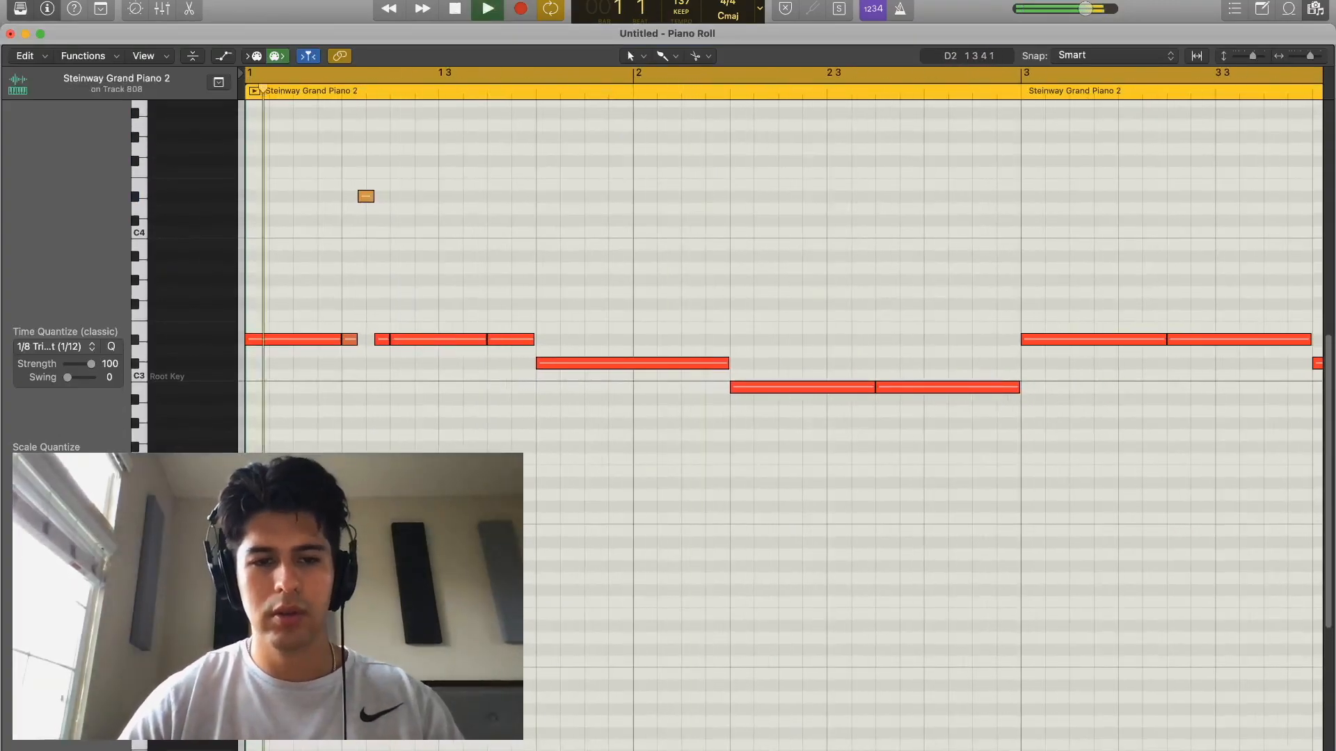
{"action": "key", "text": "super+Left"}
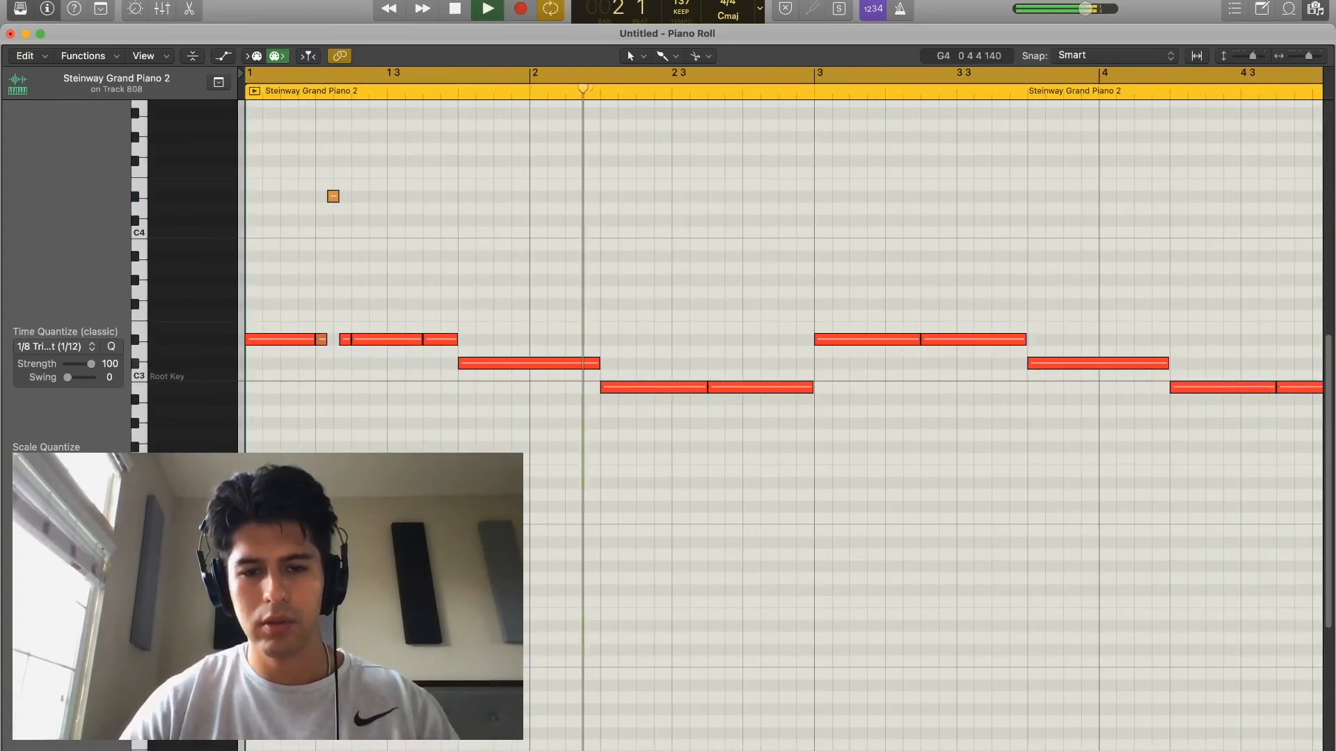
Close the note editor and lower the oh track's volume slightly
{"action": "left_click", "coordinate": [10, 34]}
{"action": "left_click_drag", "start_coordinate": [595, 385], "coordinate": [585, 385]}
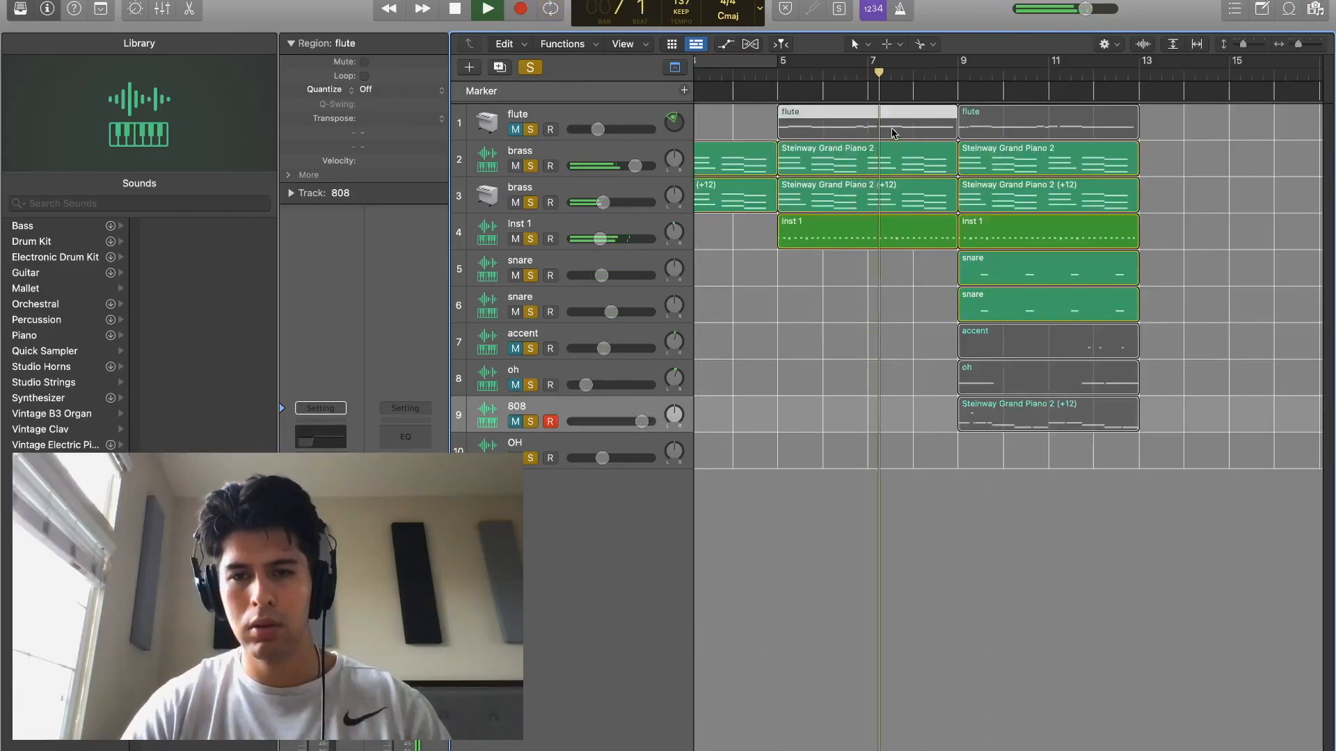
Delete the flute region at bar 5 and unmute the flute, accent and oh tracks
{"action": "left_click", "coordinate": [894, 132]}
{"action": "key", "text": "Delete"}
{"action": "left_click", "coordinate": [519, 129]}
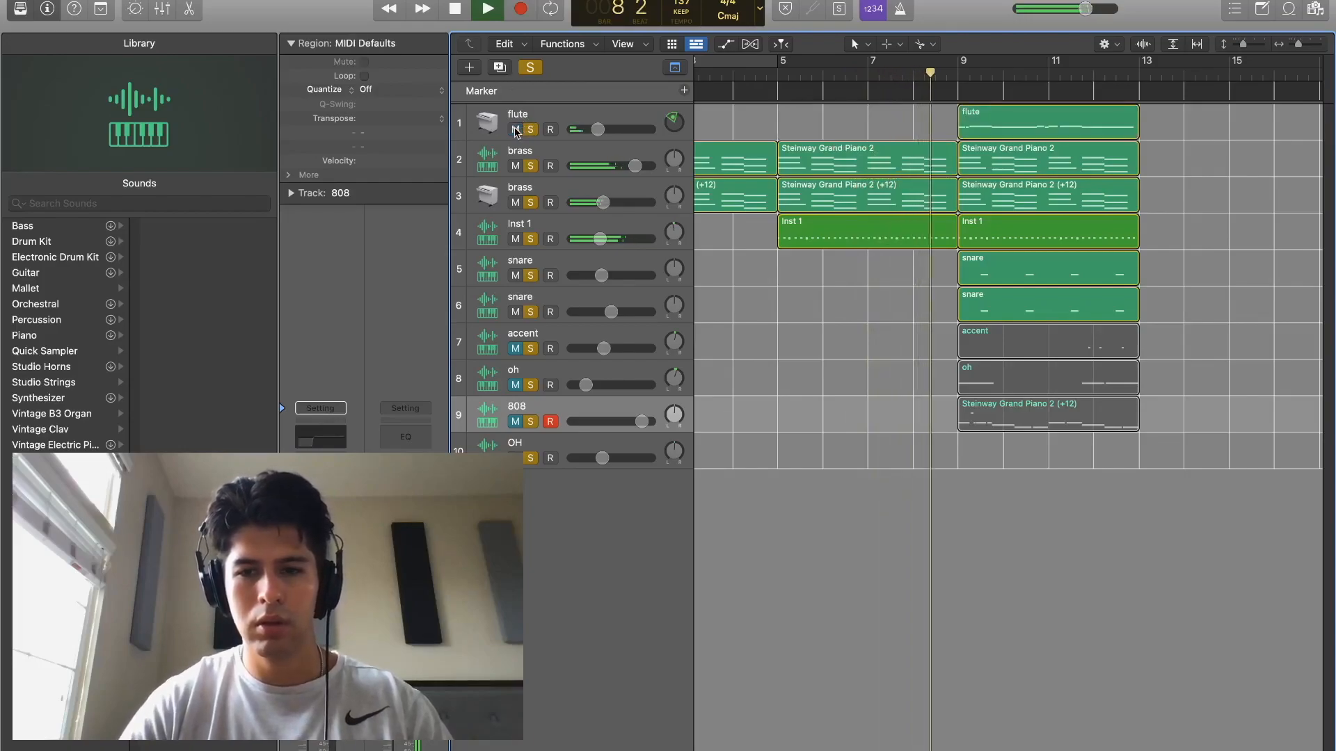
{"action": "left_click", "coordinate": [515, 349]}
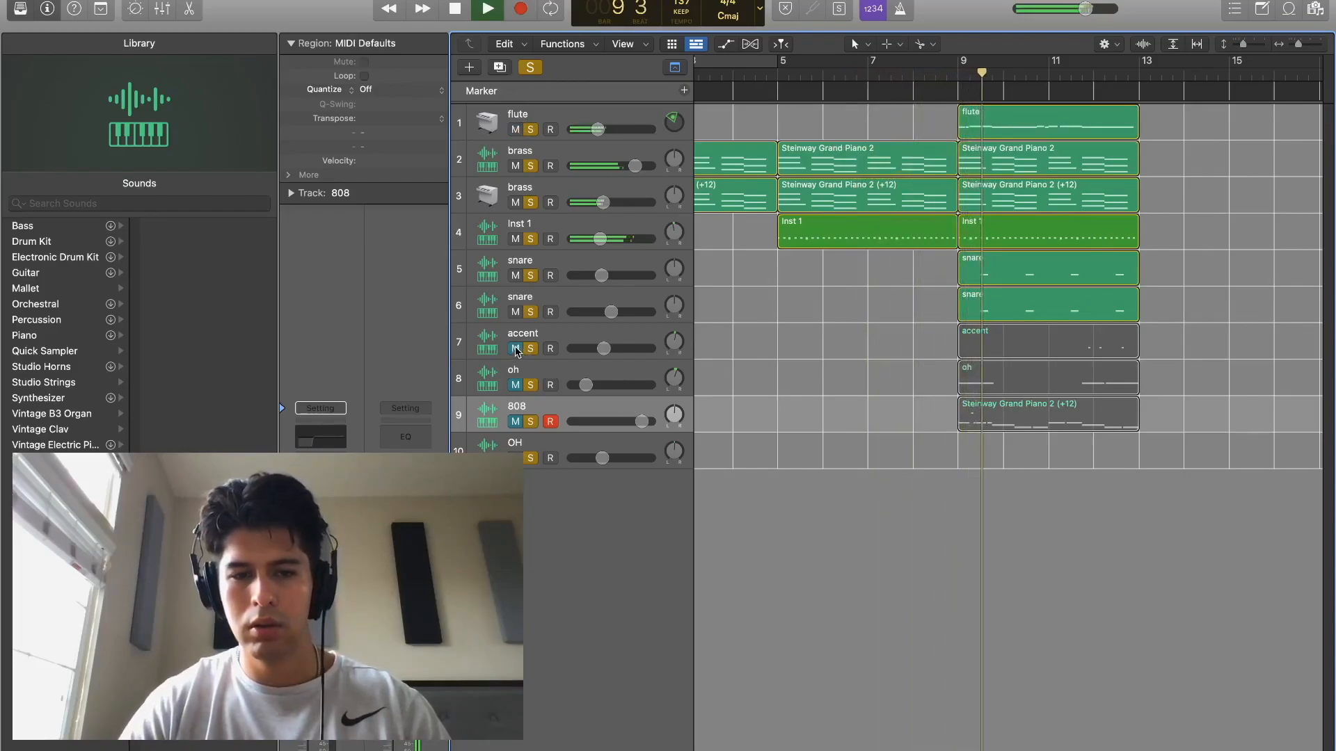
{"action": "left_click", "coordinate": [514, 384]}
Repeat the eight regions at bar 9, from flute down to oh, once so they also fill bars 13 to 17
{"action": "scroll", "coordinate": [1311, 452], "scroll_direction": "right", "scroll_amount": 1}
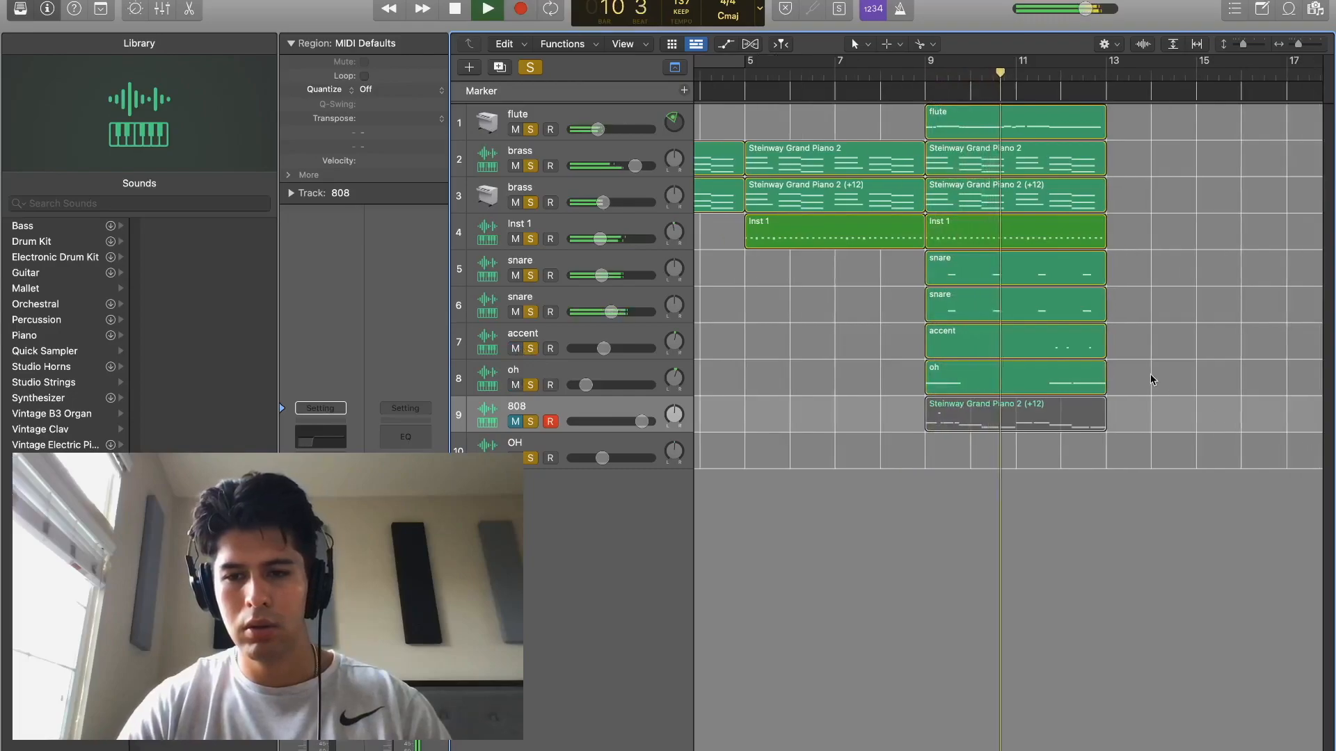
{"action": "left_click_drag", "start_coordinate": [1095, 322], "coordinate": [1103, 111]}
{"action": "key", "text": "super+r"}
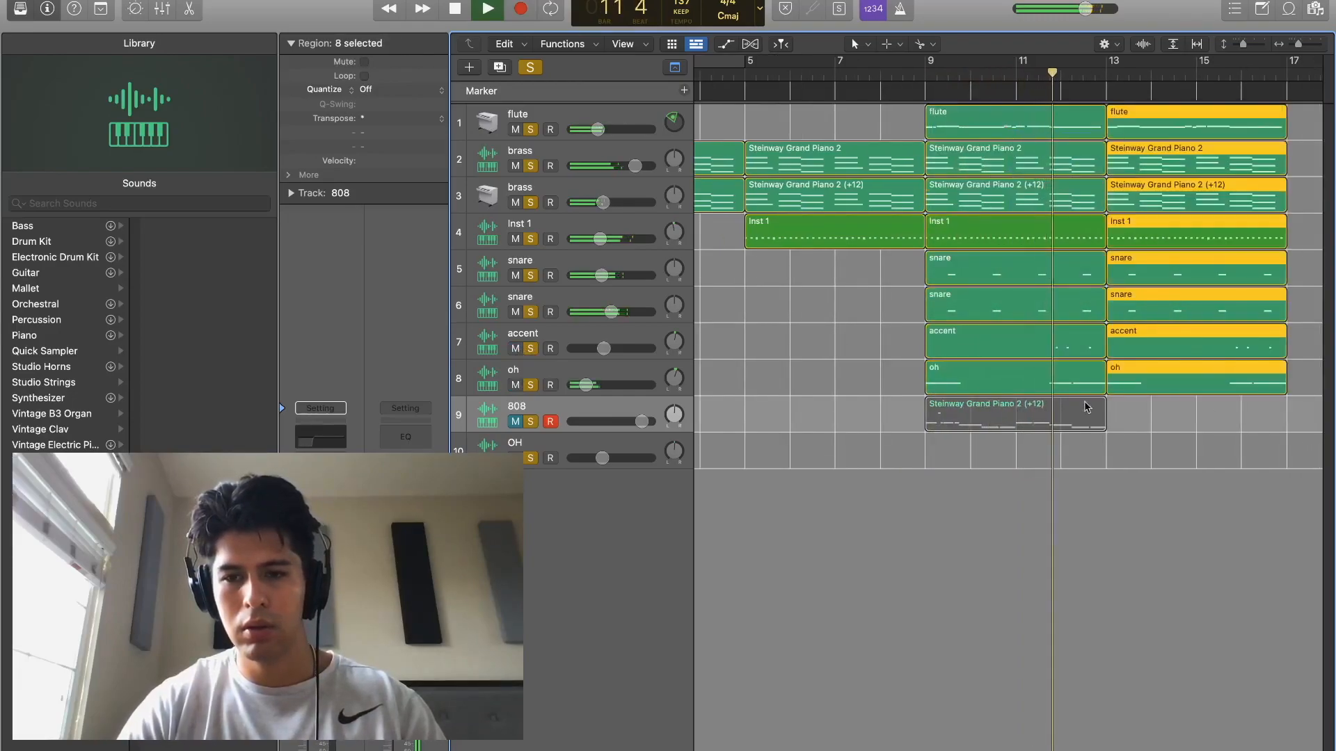
Move the 808 region to bar 17 and repeat the eight regions at bar 13 once above it
{"action": "left_click_drag", "start_coordinate": [1022, 419], "coordinate": [1202, 423]}
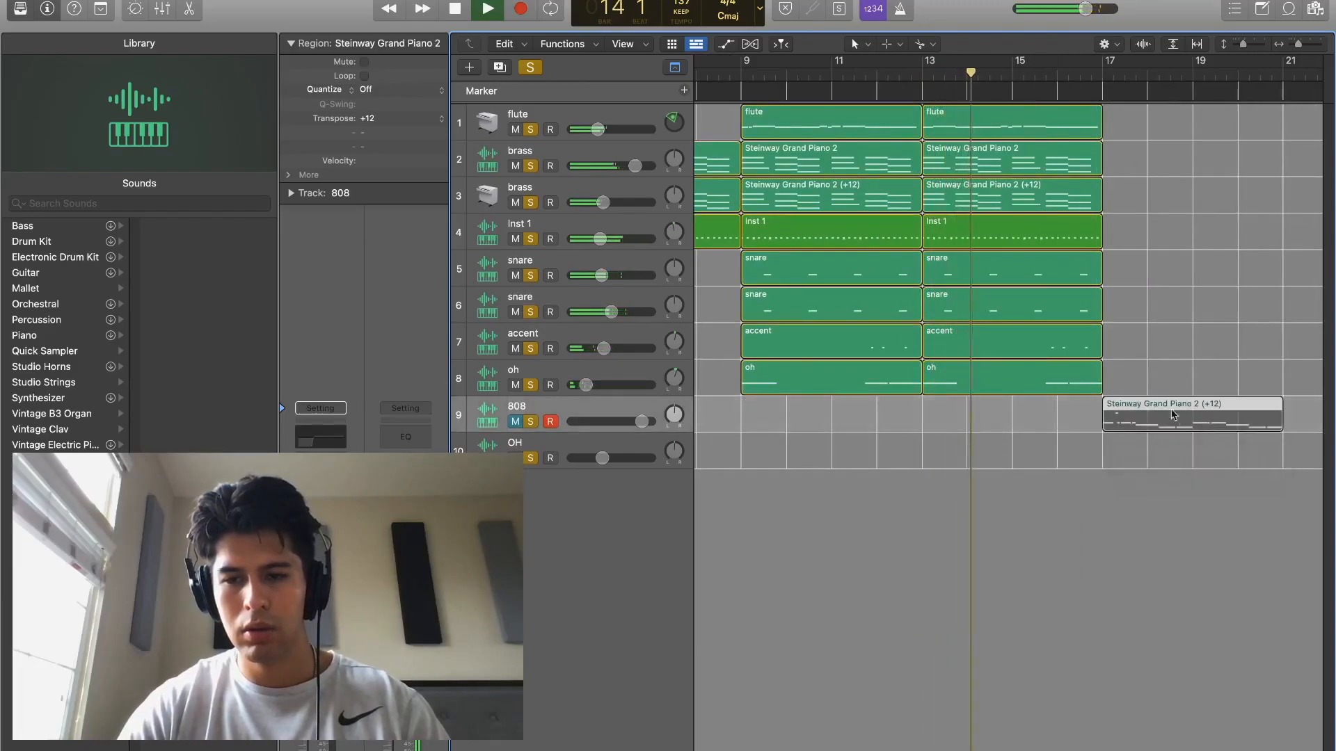
{"action": "left_click_drag", "start_coordinate": [1144, 386], "coordinate": [1031, 107]}
{"action": "key", "text": "super+r"}
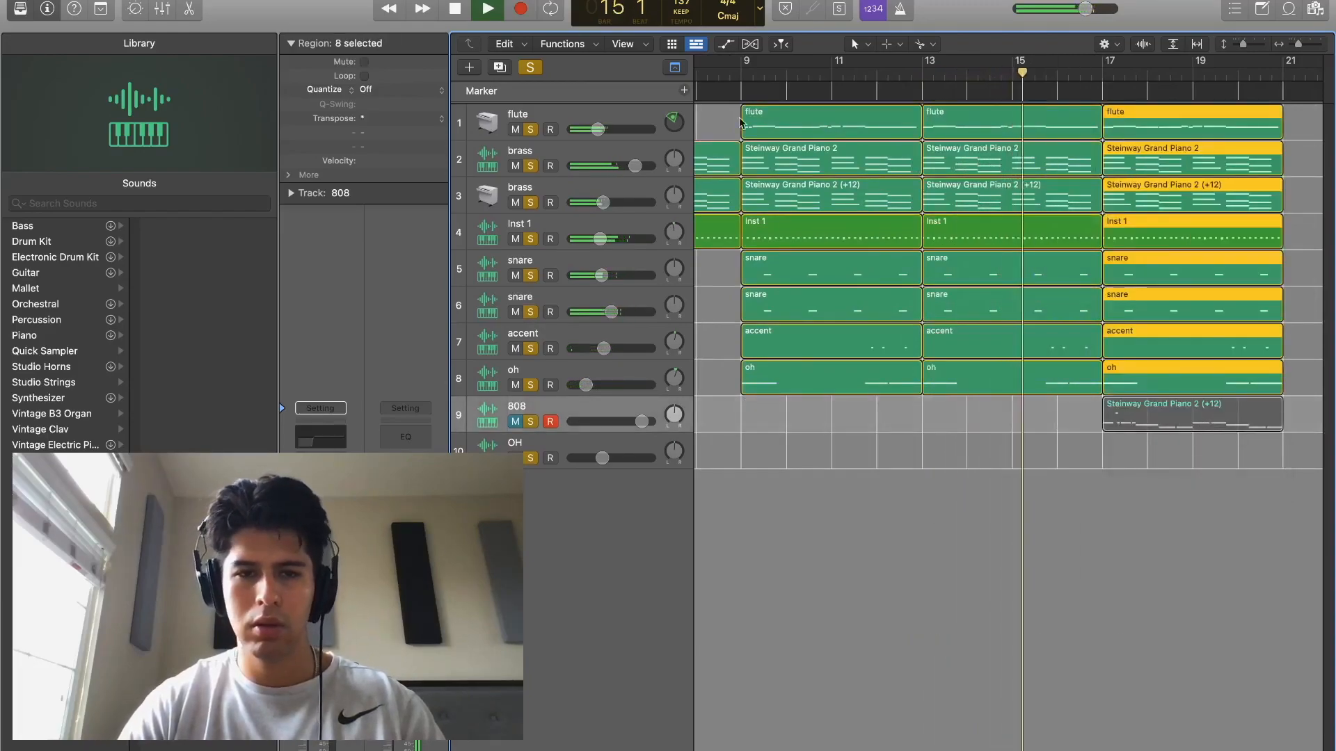
Unmute the 808 track and repeat all nine regions at bar 17 once to fill bars 21 to 25
{"action": "left_click", "coordinate": [515, 422]}
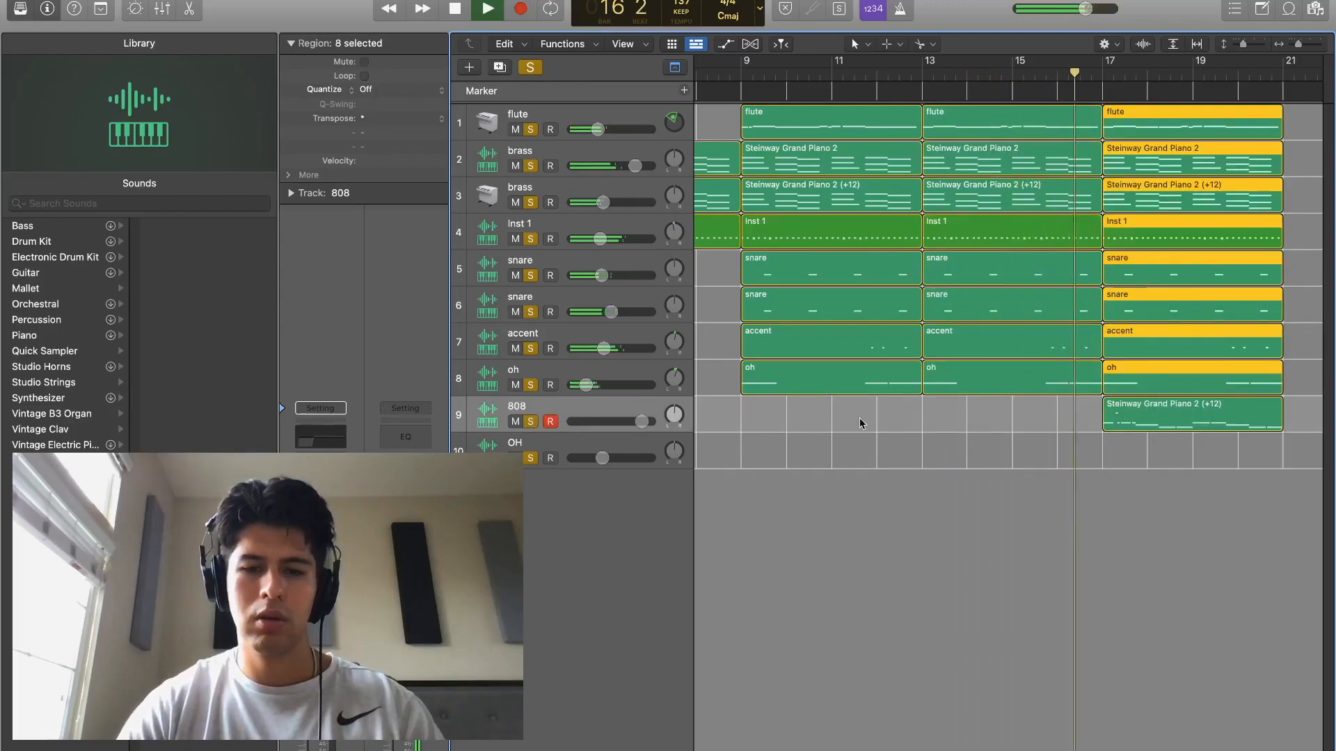
{"action": "scroll", "coordinate": [859, 419], "scroll_direction": "right", "scroll_amount": 6}
{"action": "scroll", "coordinate": [904, 421], "scroll_direction": "left", "scroll_amount": 2}
{"action": "left_click_drag", "start_coordinate": [993, 419], "coordinate": [820, 82]}
{"action": "key", "text": "super+r"}
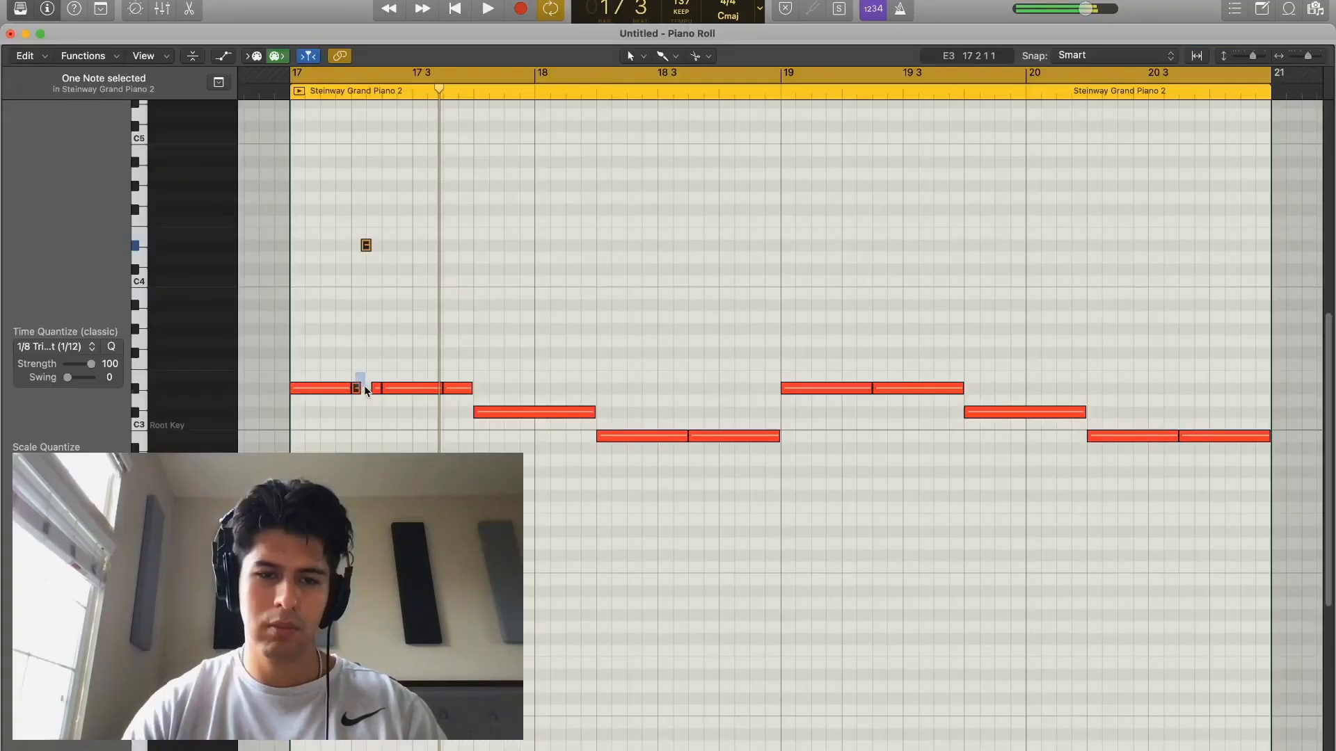
Delete the three short notes in bar 17 of the 808 region and extend all remaining notes with Force Legato
{"action": "left_click_drag", "start_coordinate": [365, 386], "coordinate": [373, 395]}
{"action": "key", "text": "space"}
{"action": "key", "text": "Delete"}
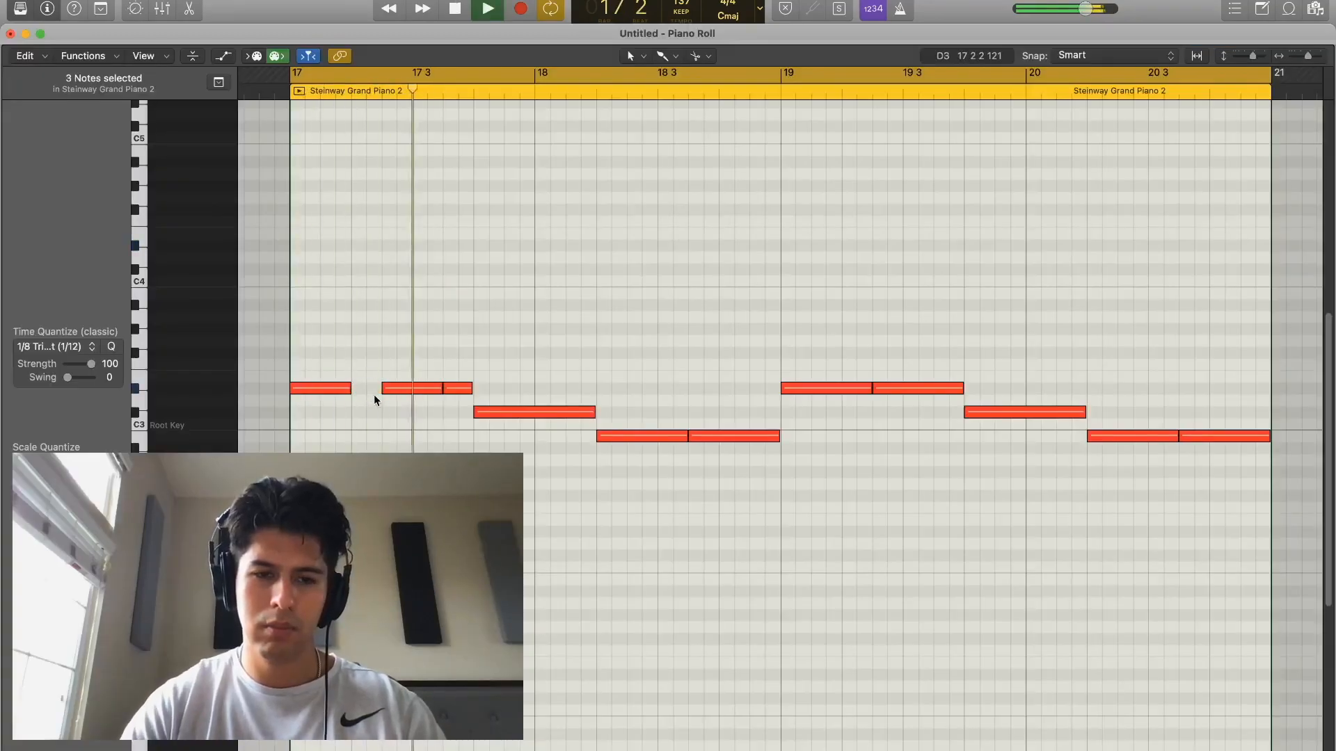
{"action": "key", "text": "super+a"}
{"action": "key", "text": "shift+l"}
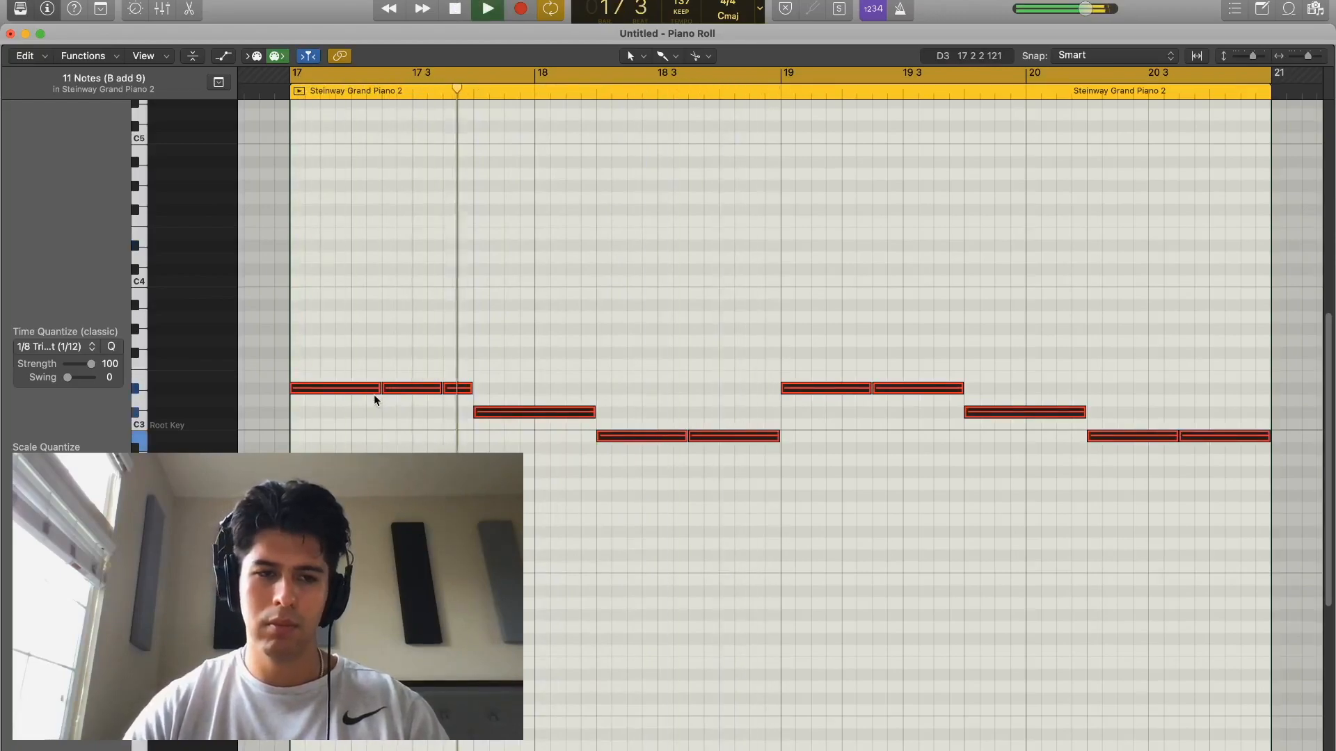
Close the note editor and join the two 808 regions at bars 17 and 21 into one region
{"action": "key", "text": "super+w"}
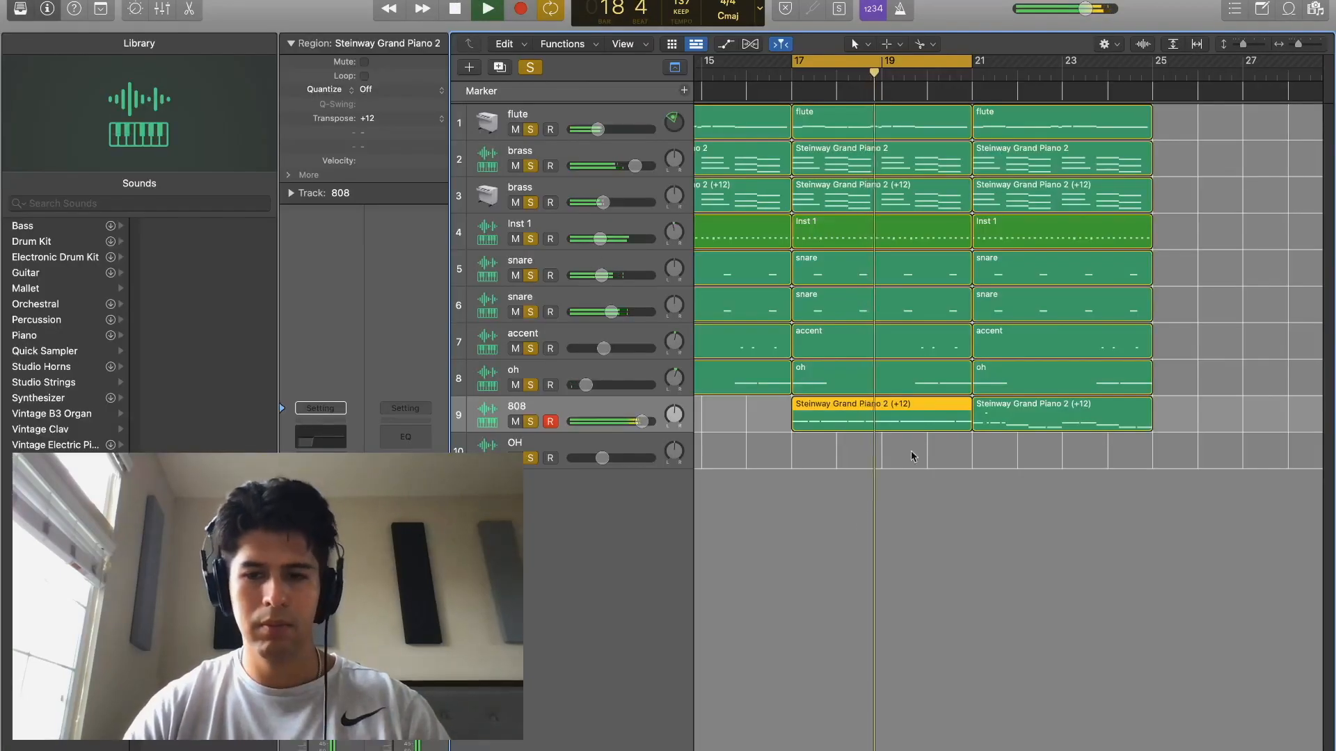
{"action": "left_click_drag", "start_coordinate": [905, 449], "coordinate": [1002, 419]}
{"action": "key", "text": "super+j"}
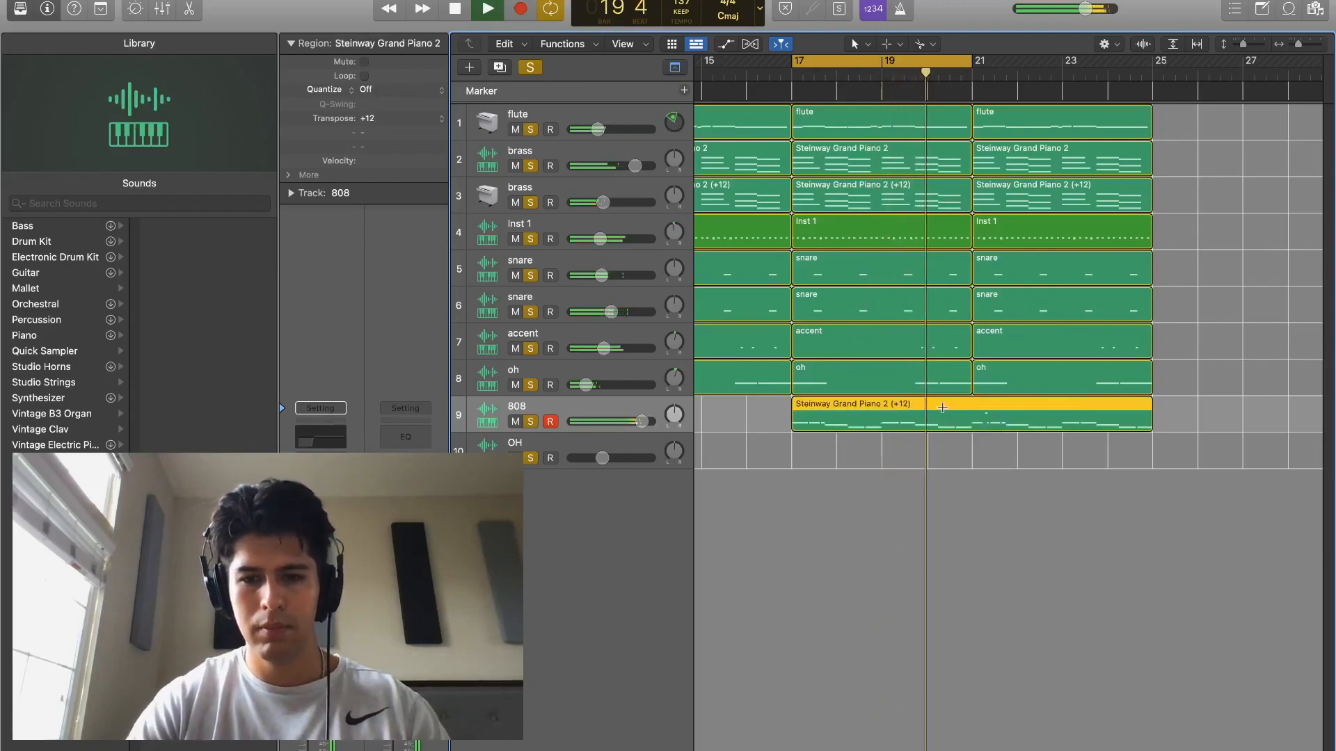
Turn off cycle mode and select the sixteen regions above the 808 track from bar 17 to bar 25
{"action": "left_click", "coordinate": [1268, 361]}
{"action": "key", "text": "c"}
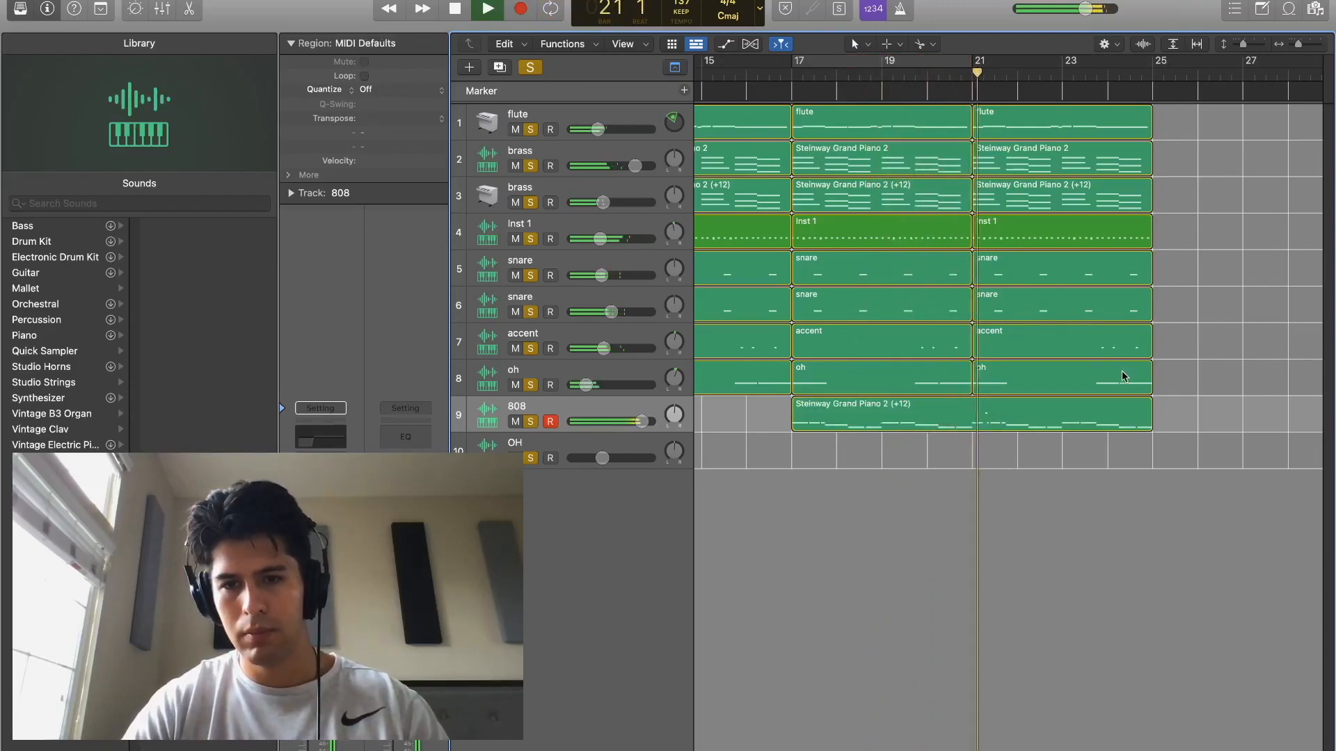
{"action": "left_click_drag", "start_coordinate": [1022, 296], "coordinate": [938, 111]}
{"action": "key", "text": "t"}
{"action": "left_click", "coordinate": [1196, 307]}
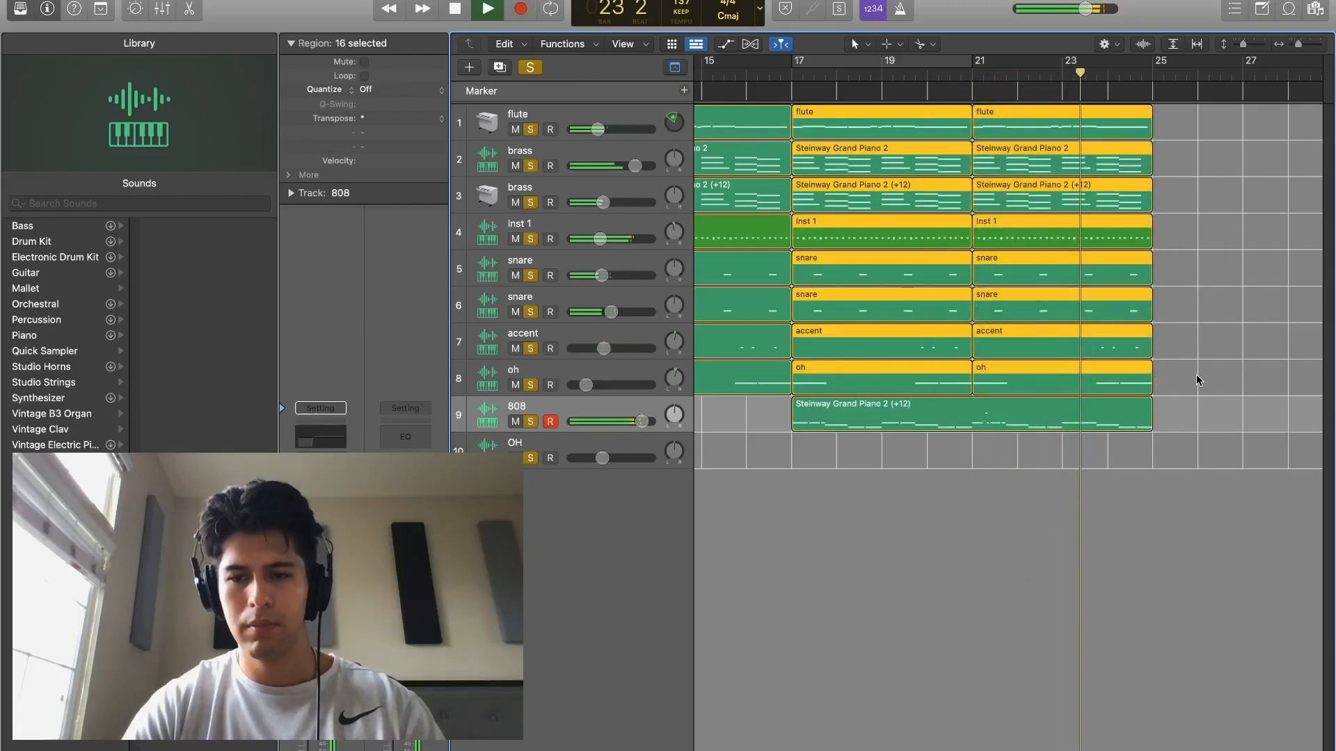
{"action": "left_click", "coordinate": [886, 123]}
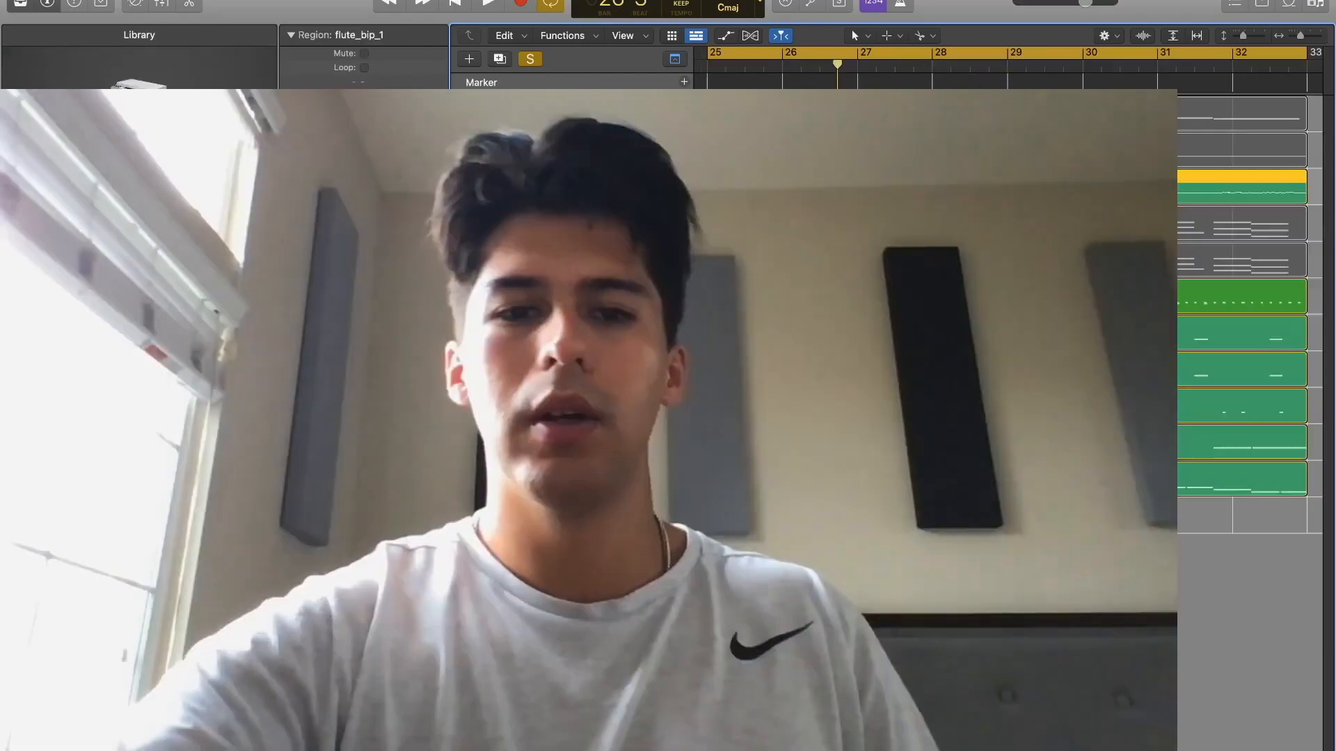